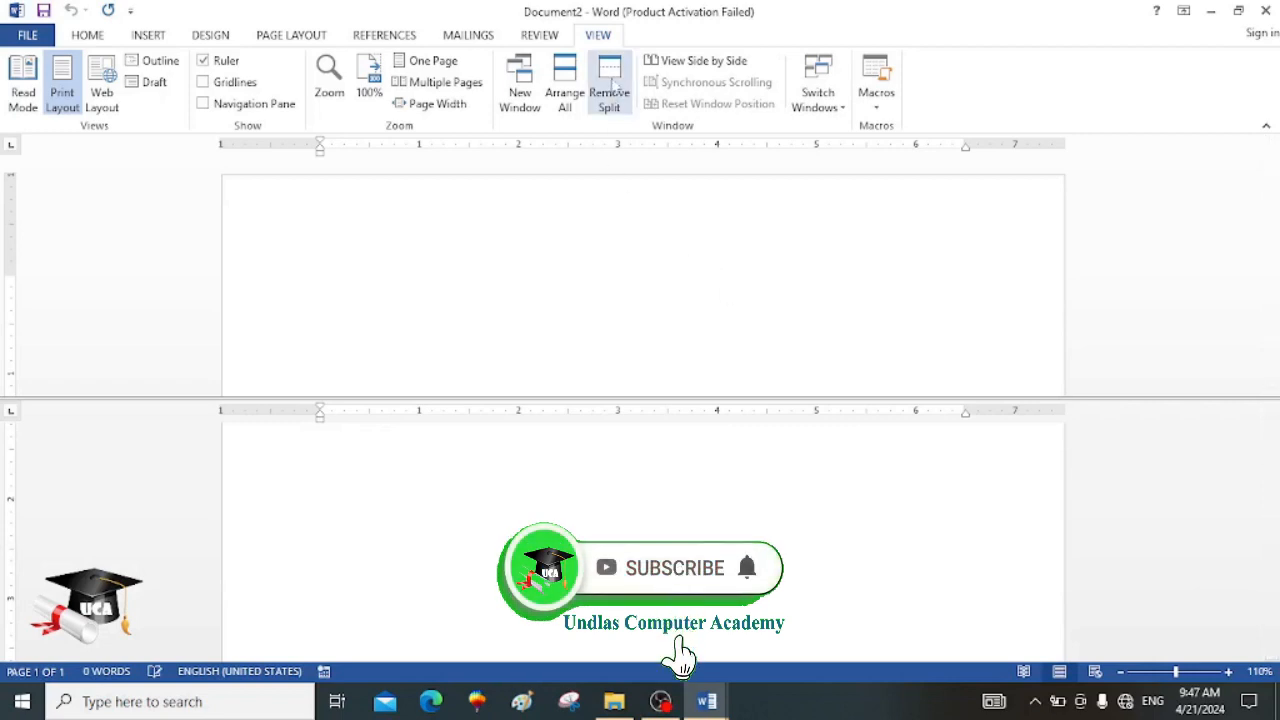
Step: Remove the split from the document window and zoom the blank page in to 130%
{"action": "left_click", "coordinate": [612, 87]}
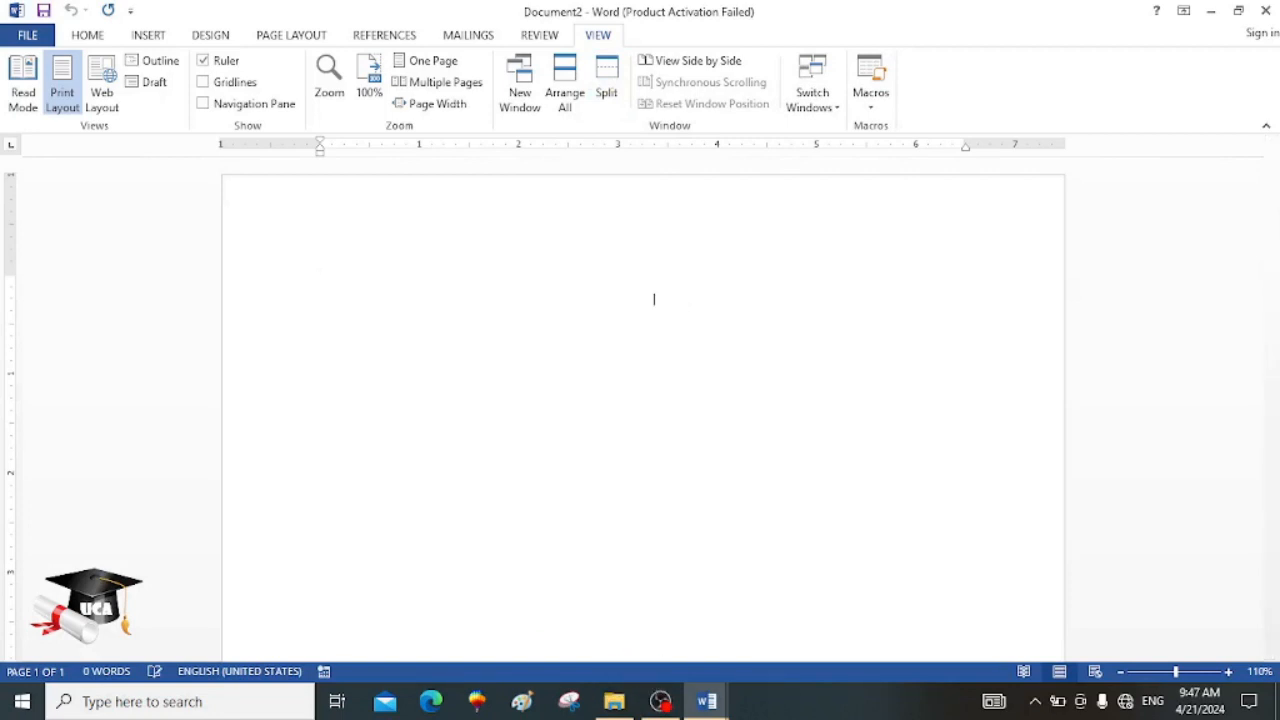
{"action": "left_click", "coordinate": [306, 44]}
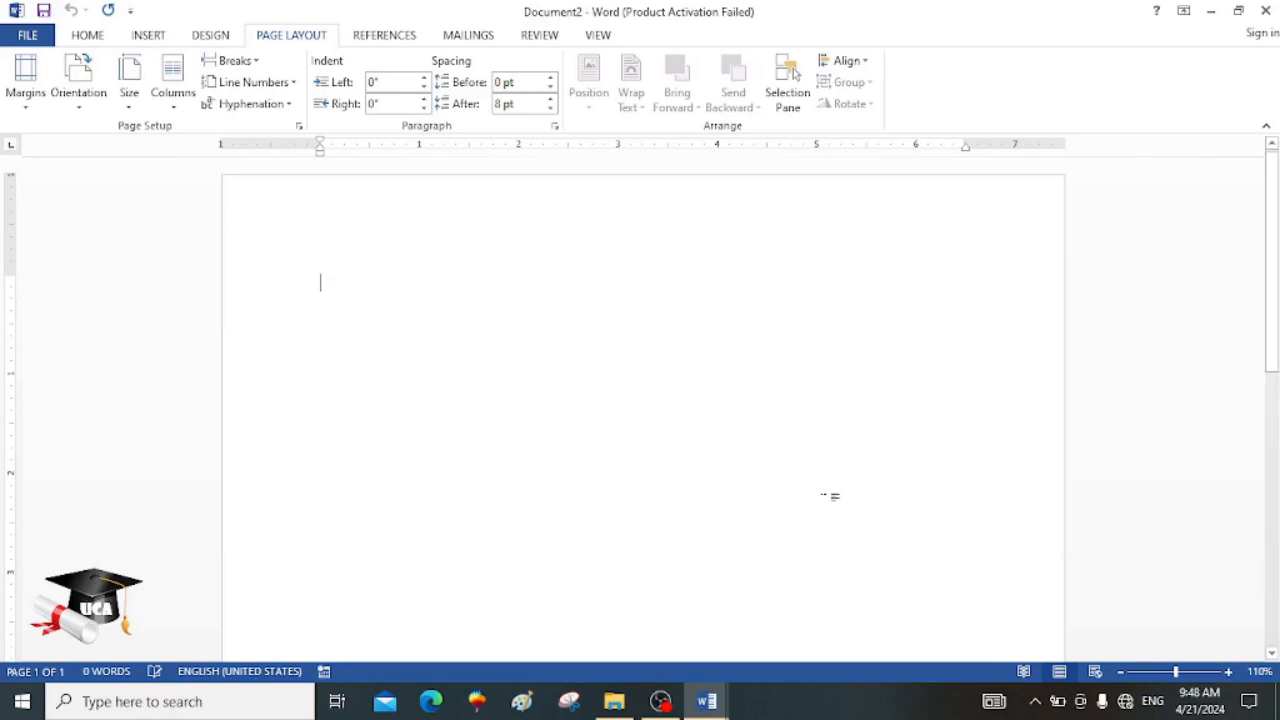
{"action": "left_click", "coordinate": [1227, 672]}
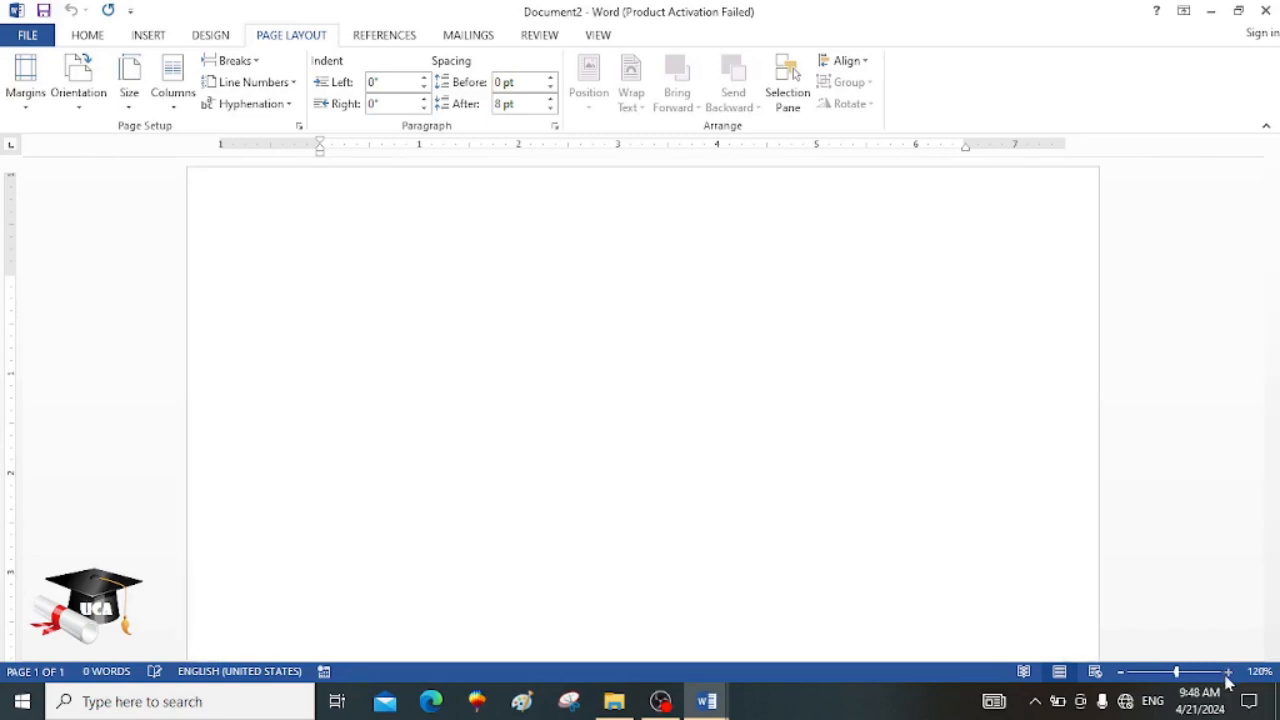
{"action": "left_click", "coordinate": [1227, 672]}
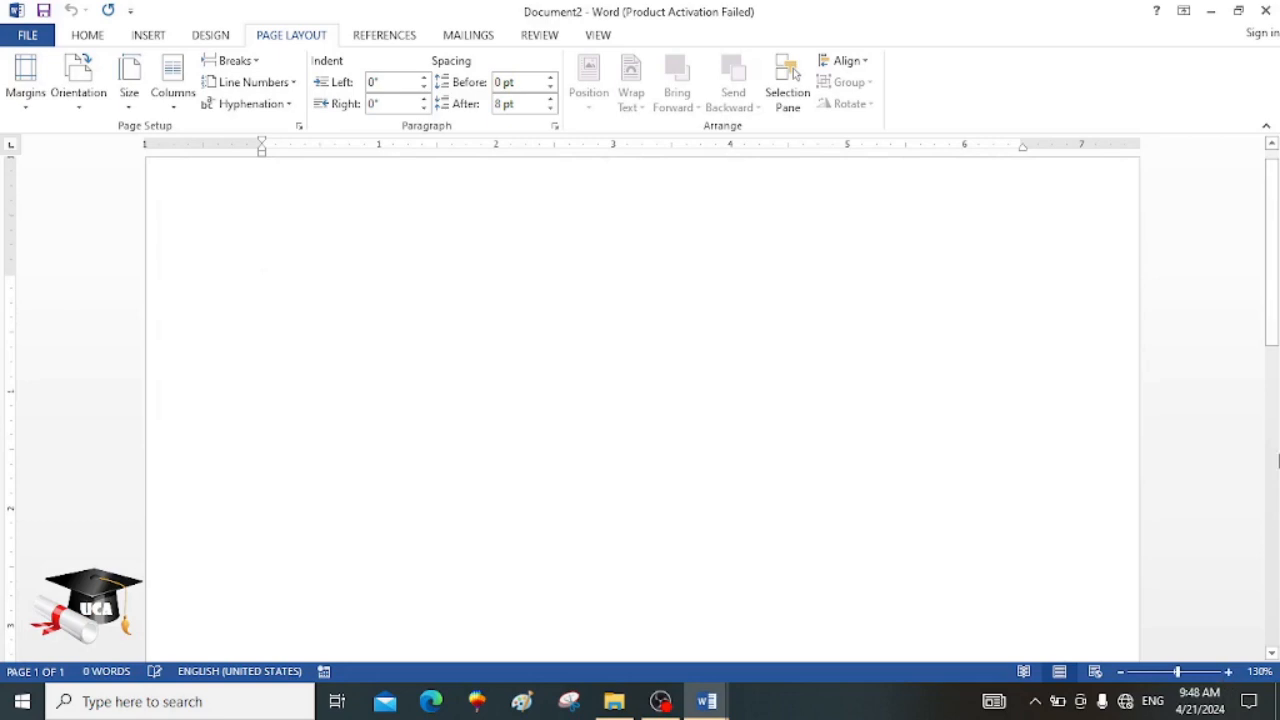
{"action": "left_click_drag", "start_coordinate": [1274, 278], "coordinate": [1274, 242]}
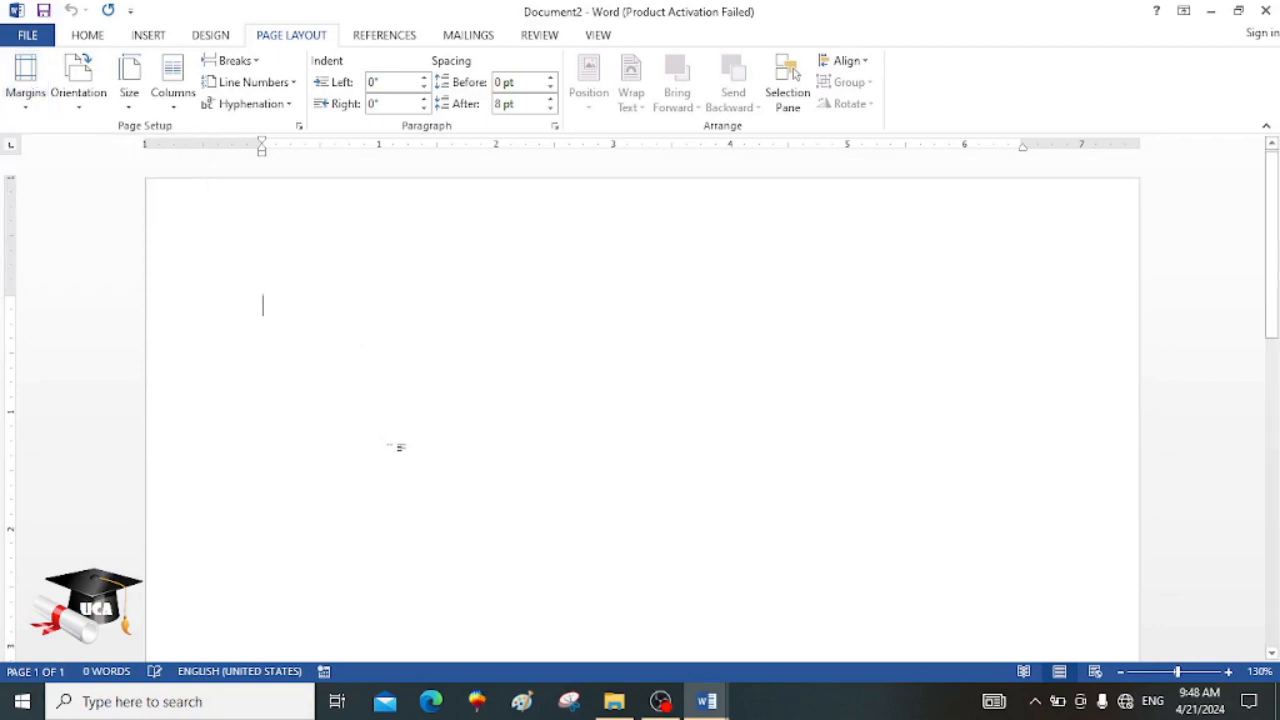
Step: Write "This is wrriten" on the first line and replace it with a sample paragraph generated by =rand(1)
{"action": "type", "text": "This is "}
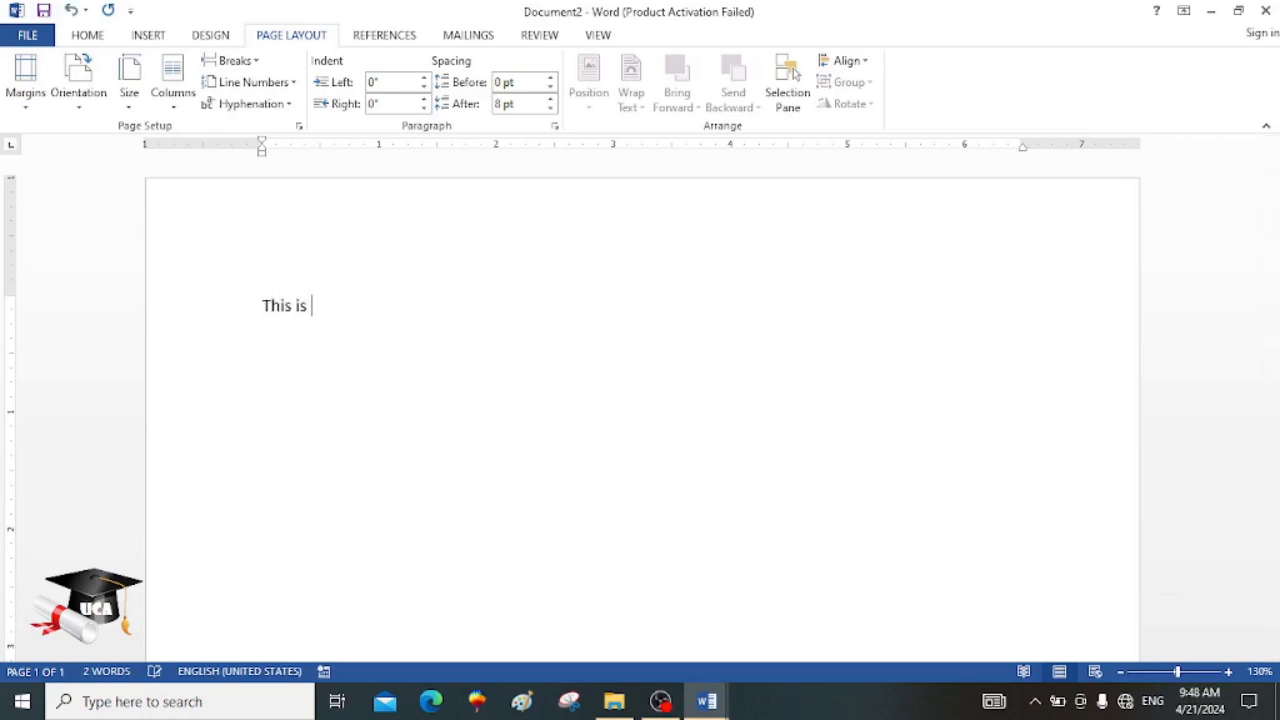
{"action": "type", "text": "wrriten"}
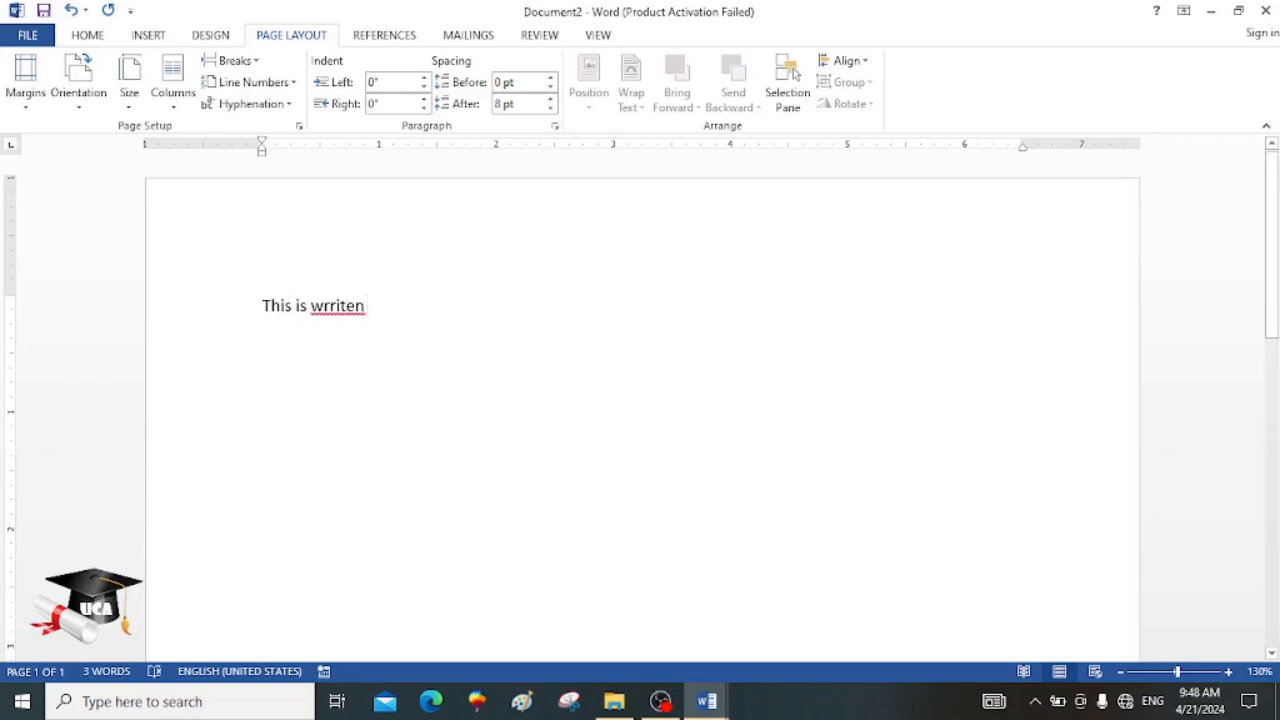
{"action": "left_click", "coordinate": [263, 306]}
{"action": "left_click", "coordinate": [370, 305]}
{"action": "key", "text": "shift+Home"}
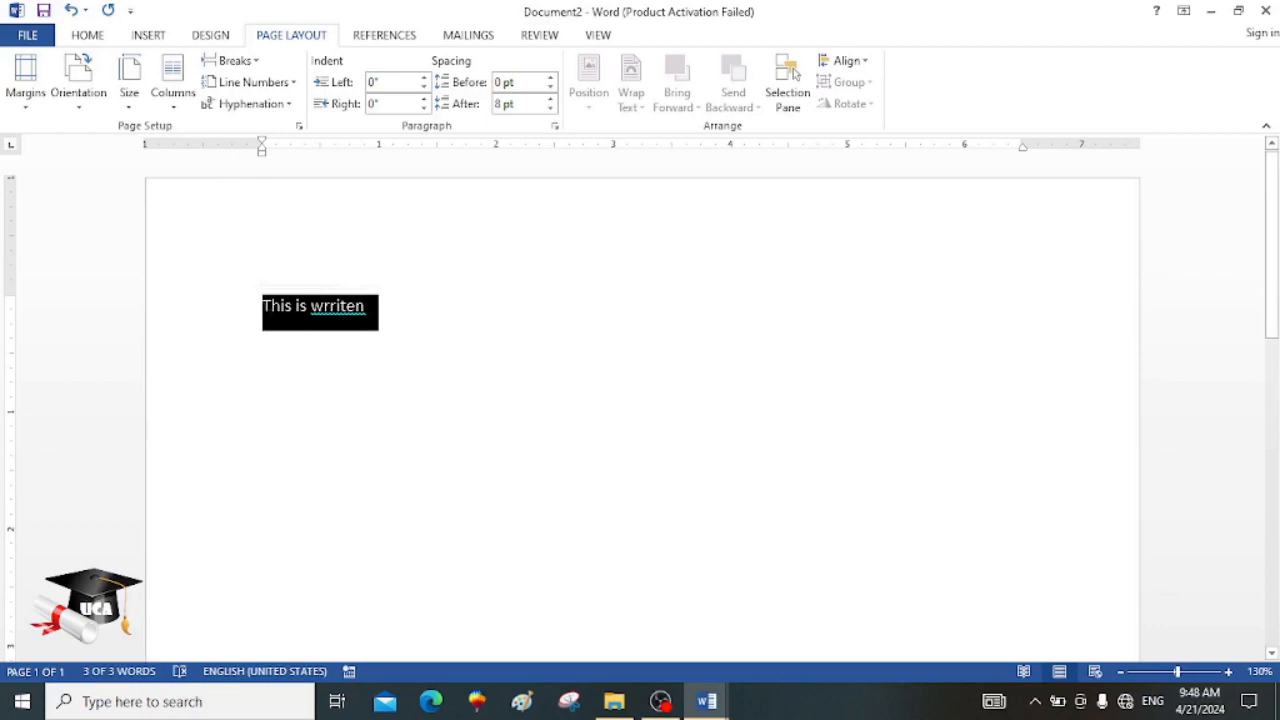
{"action": "type", "text": "=rand"}
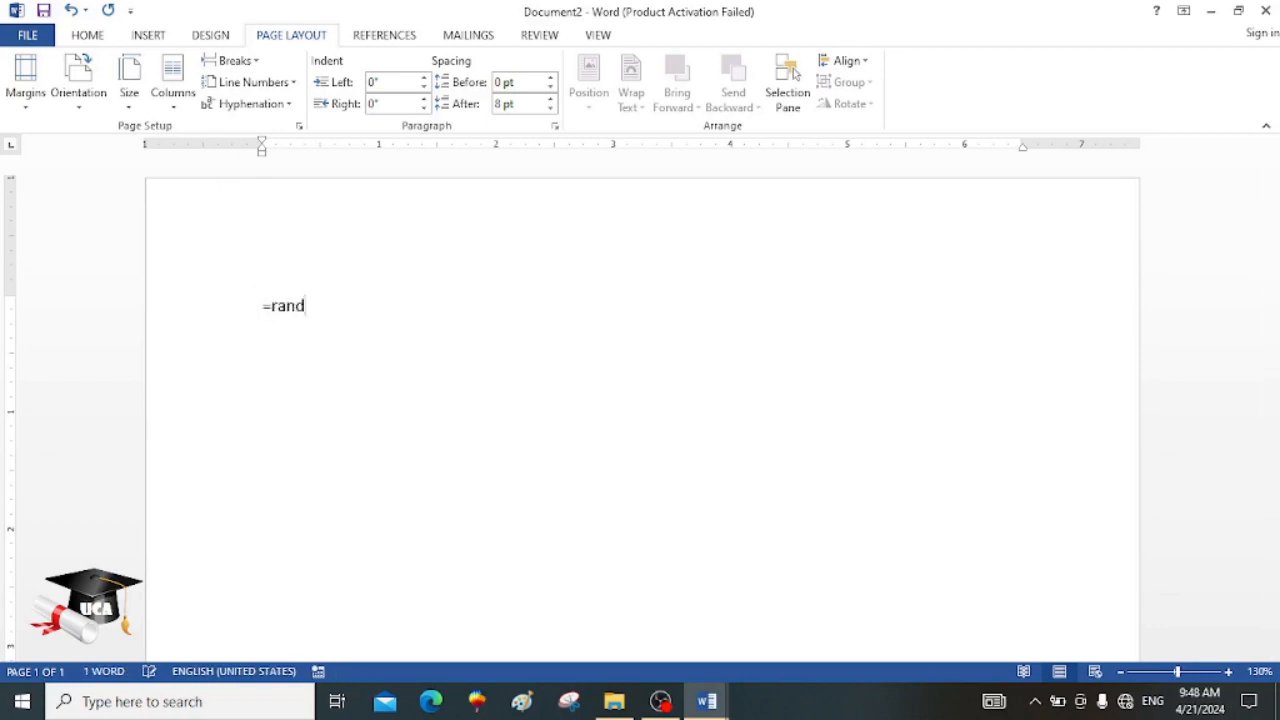
{"action": "type", "text": "(1)"}
{"action": "key", "text": "Return"}
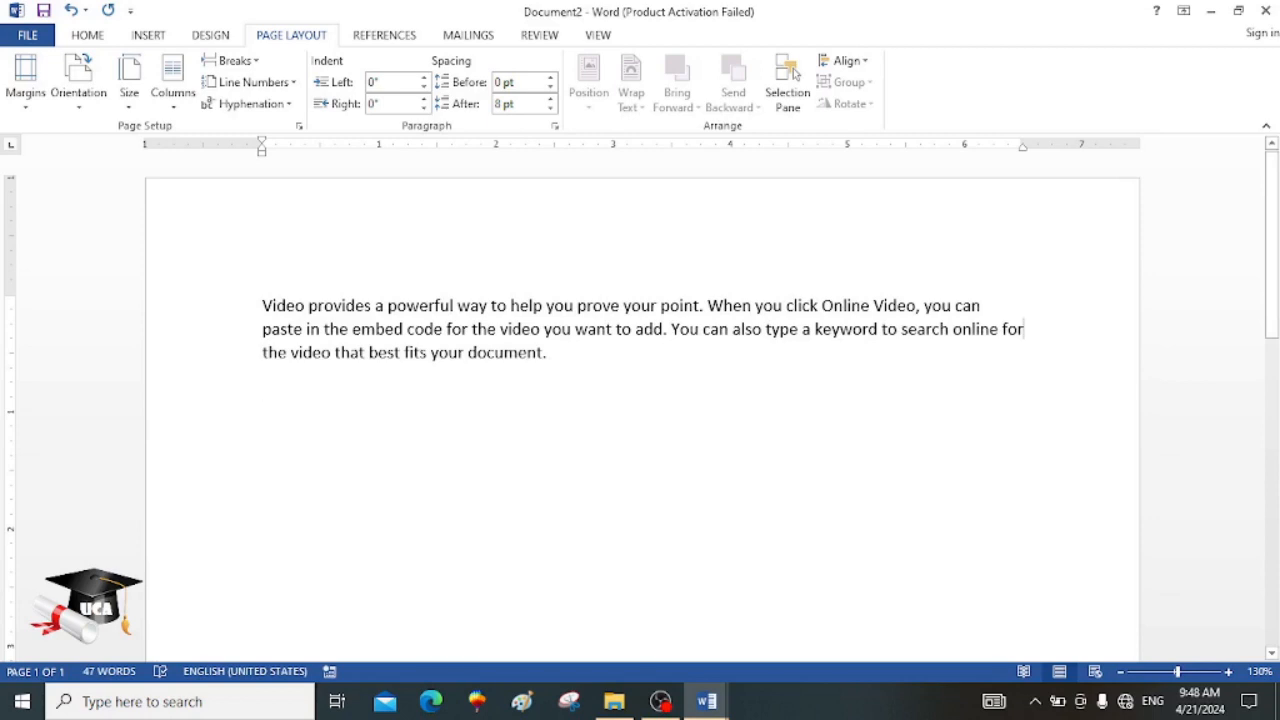
Step: Apply the Narrow margin preset to the document, with 0.5" on all four sides
{"action": "mouse_move", "coordinate": [1277, 276]}
{"action": "left_mouse_down"}
{"action": "mouse_move", "coordinate": [1274, 628]}
{"action": "mouse_move", "coordinate": [1277, 262]}
{"action": "left_mouse_up"}
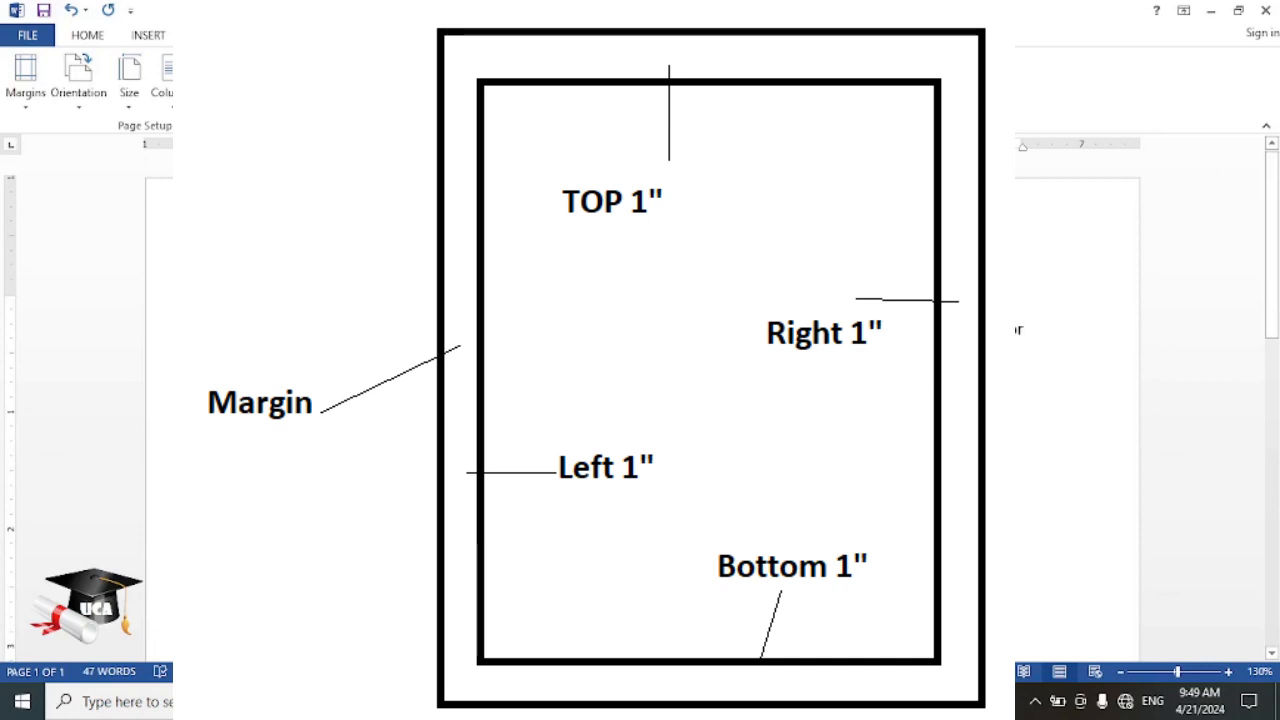
{"action": "left_click", "coordinate": [30, 108]}
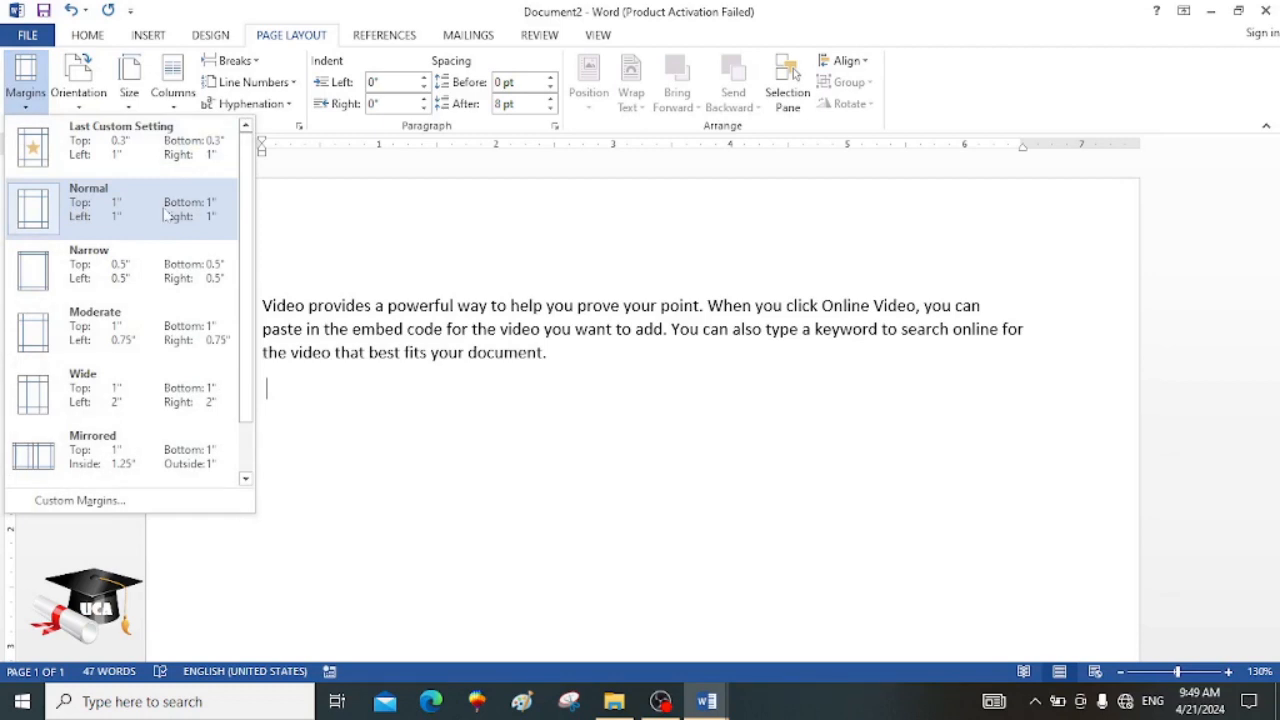
{"action": "left_click", "coordinate": [175, 274]}
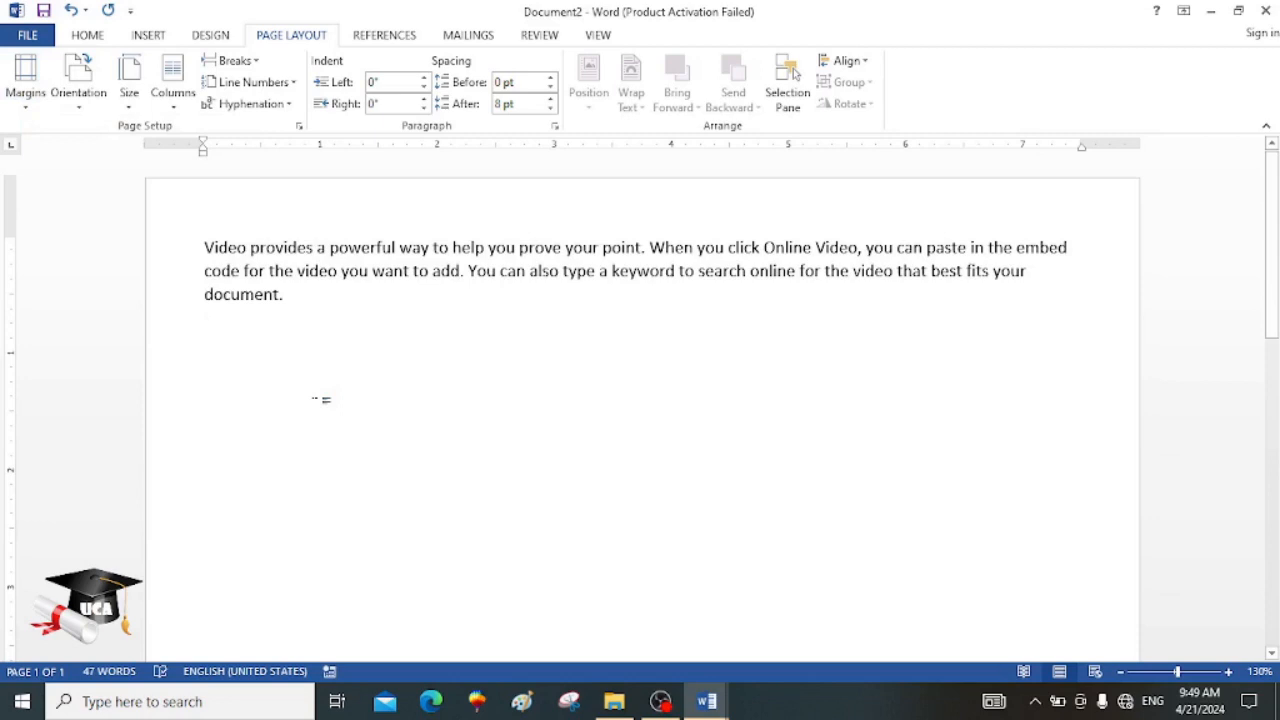
{"action": "key", "text": "ctrl+Home"}
{"action": "key", "text": "shift+Down"}
{"action": "key", "text": "shift+Down"}
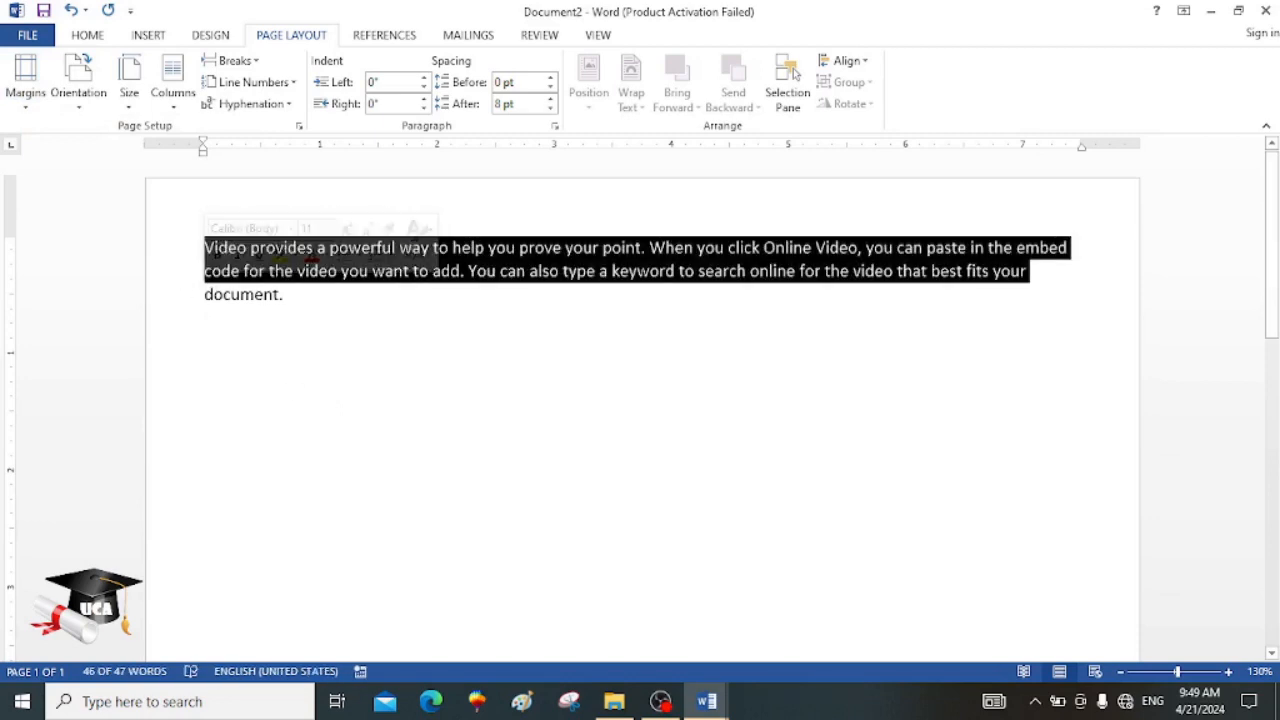
{"action": "key", "text": "ctrl+End"}
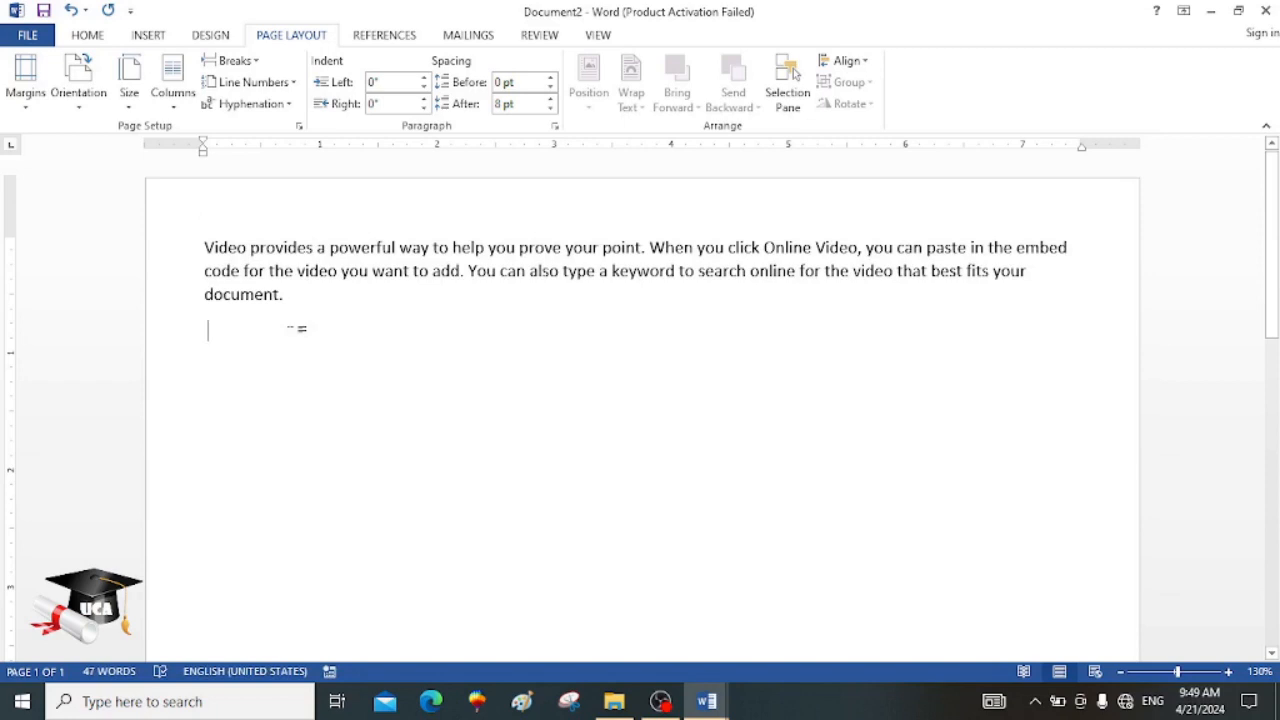
Step: Set a custom left margin of 1" for the whole document in the page setup
{"action": "left_click", "coordinate": [36, 110]}
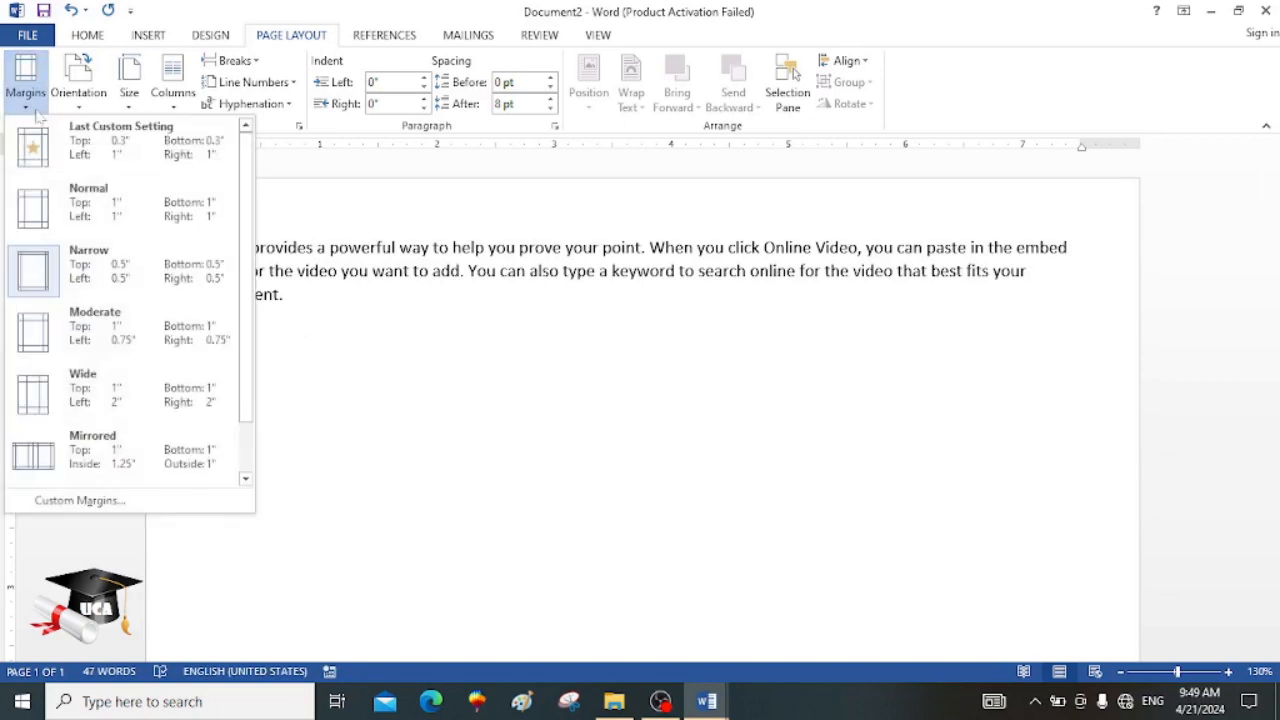
{"action": "left_click", "coordinate": [129, 502]}
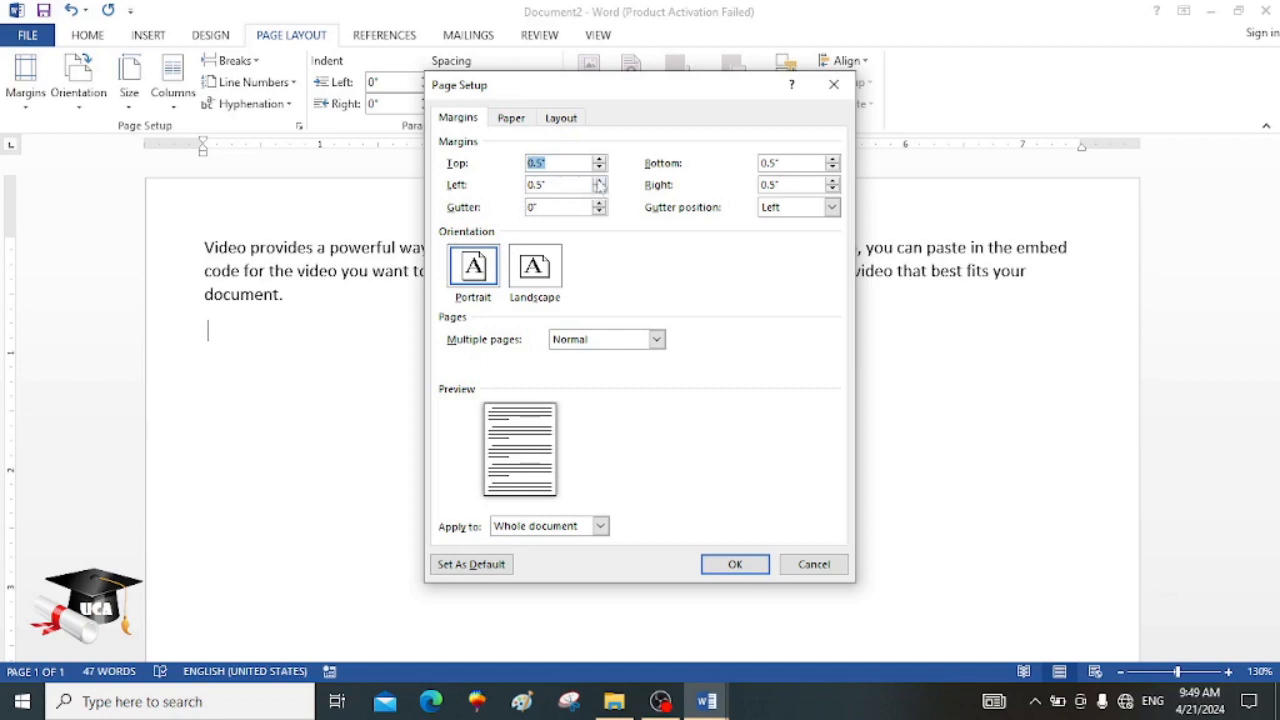
{"action": "left_click", "coordinate": [599, 181]}
{"action": "left_click", "coordinate": [599, 181]}
{"action": "left_click", "coordinate": [599, 181]}
{"action": "left_click", "coordinate": [599, 181]}
{"action": "left_click", "coordinate": [599, 181]}
{"action": "left_click", "coordinate": [734, 562]}
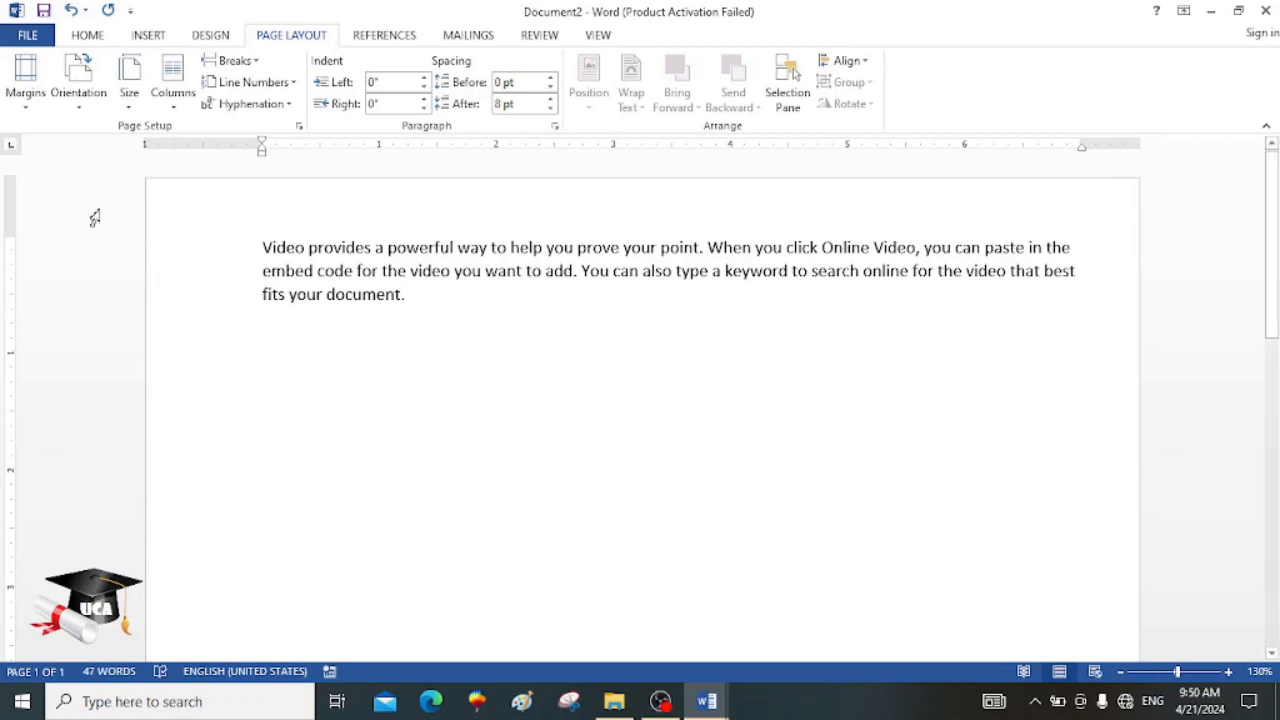
Step: Apply the Normal margin preset to the document, with 1" on all four sides
{"action": "left_click", "coordinate": [38, 110]}
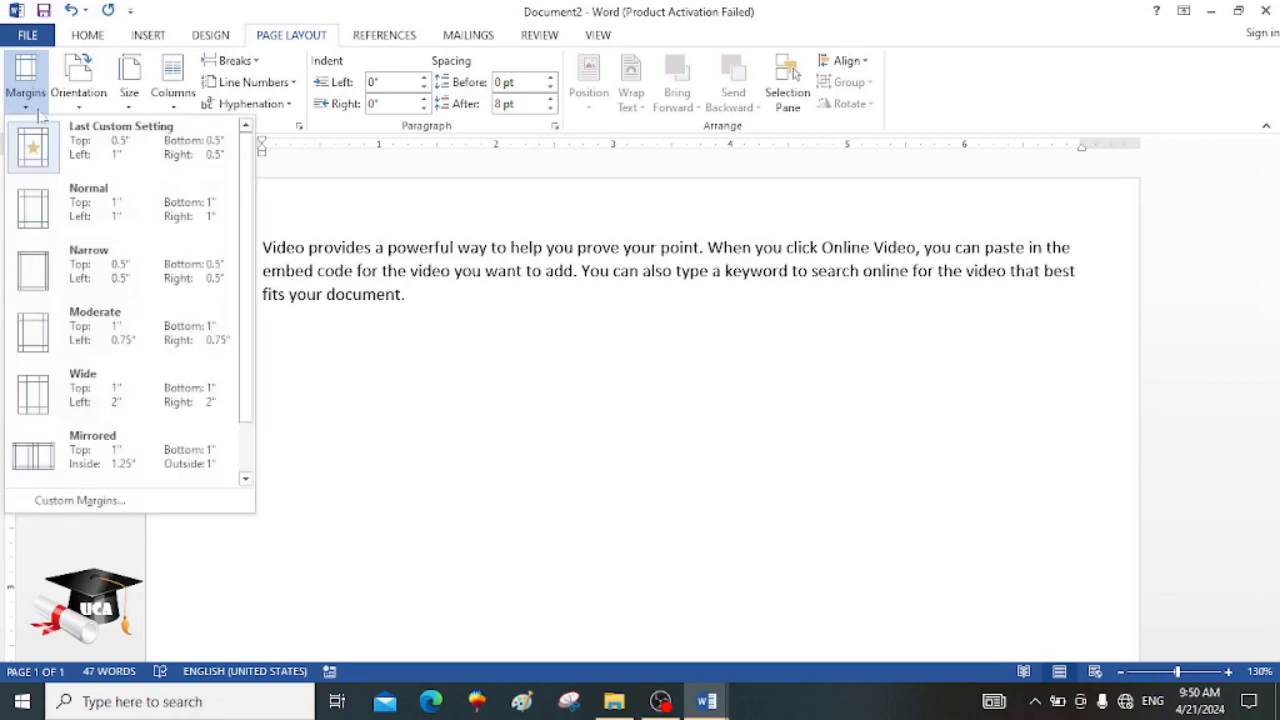
{"action": "left_click", "coordinate": [77, 229]}
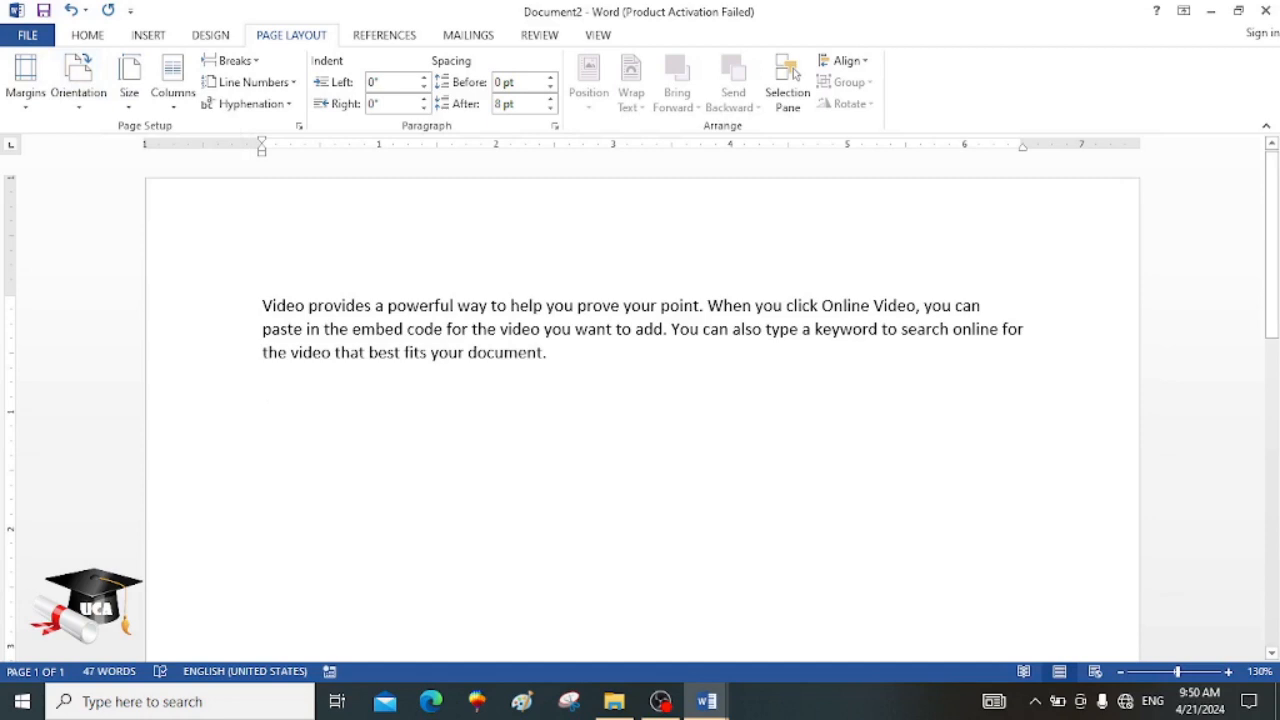
Step: Change the document's page orientation to Landscape
{"action": "left_click", "coordinate": [1120, 675]}
{"action": "left_click", "coordinate": [1120, 675]}
{"action": "left_click", "coordinate": [1120, 675]}
{"action": "left_click", "coordinate": [1120, 675]}
{"action": "left_click", "coordinate": [1120, 675]}
{"action": "left_click", "coordinate": [1120, 672]}
{"action": "left_click", "coordinate": [1120, 672]}
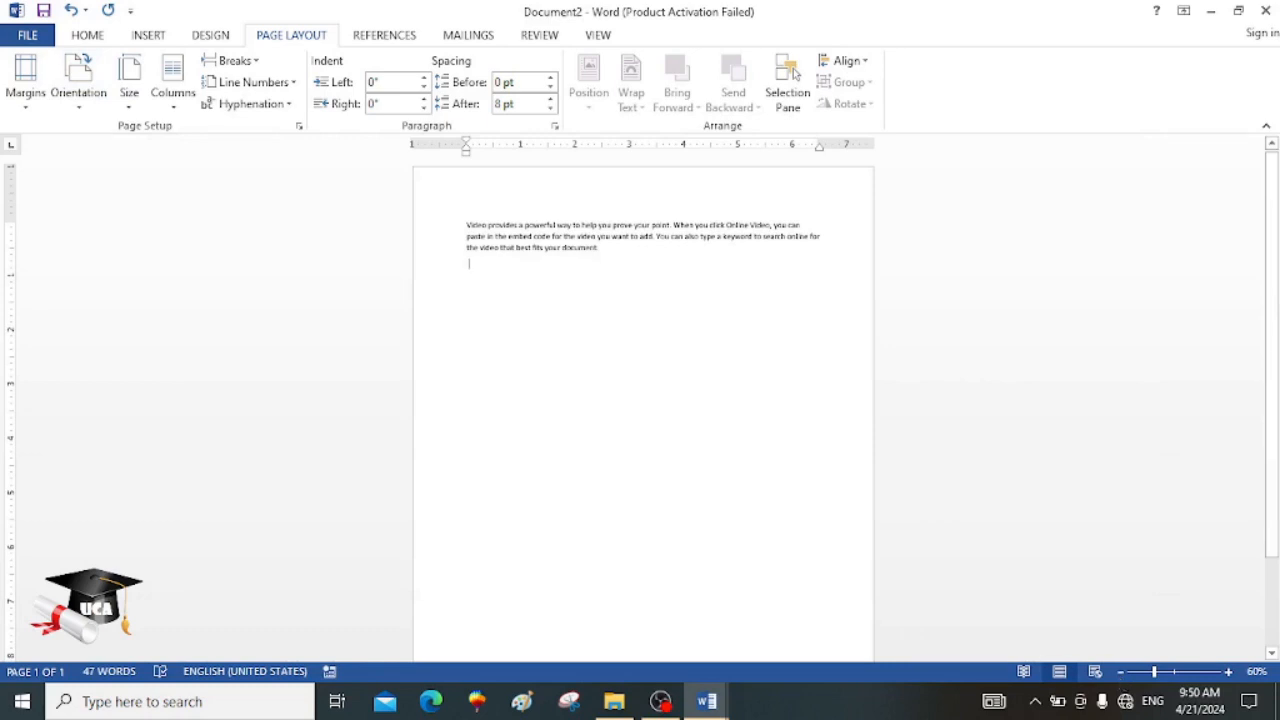
{"action": "left_click_drag", "start_coordinate": [1272, 321], "coordinate": [1272, 410]}
{"action": "left_click_drag", "start_coordinate": [1275, 500], "coordinate": [1270, 200]}
{"action": "left_click", "coordinate": [81, 102]}
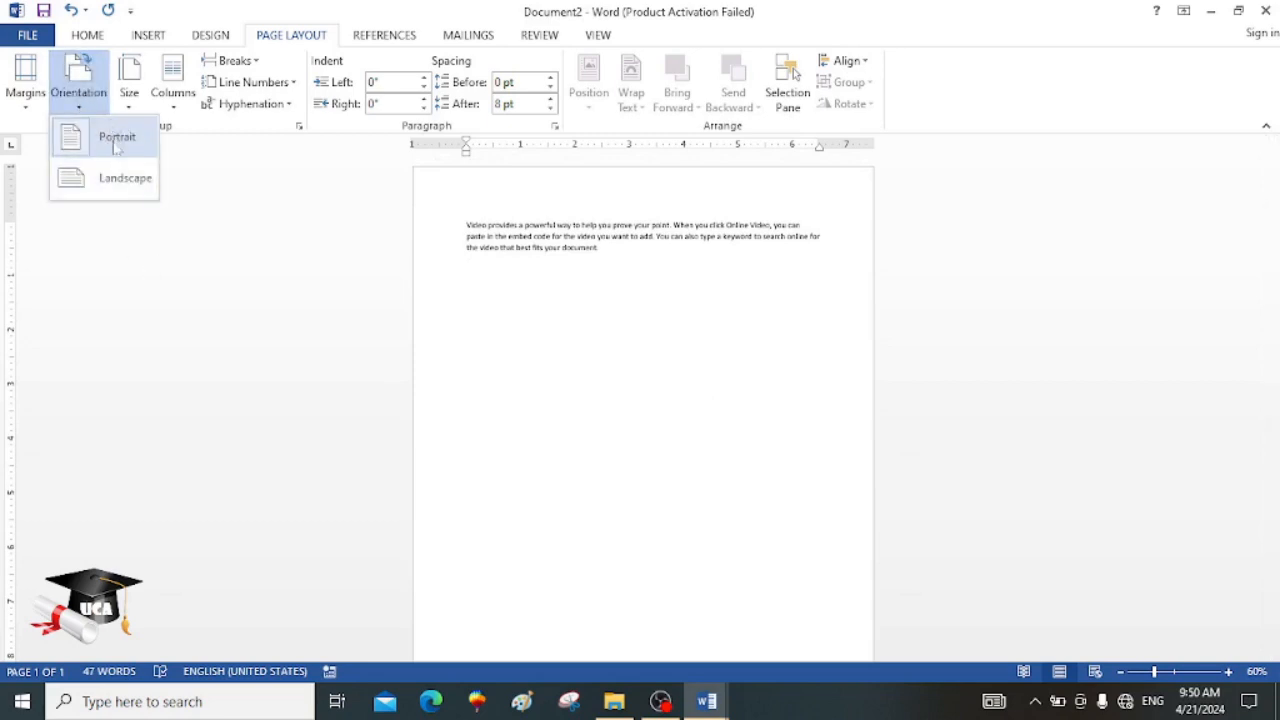
{"action": "left_click", "coordinate": [120, 179]}
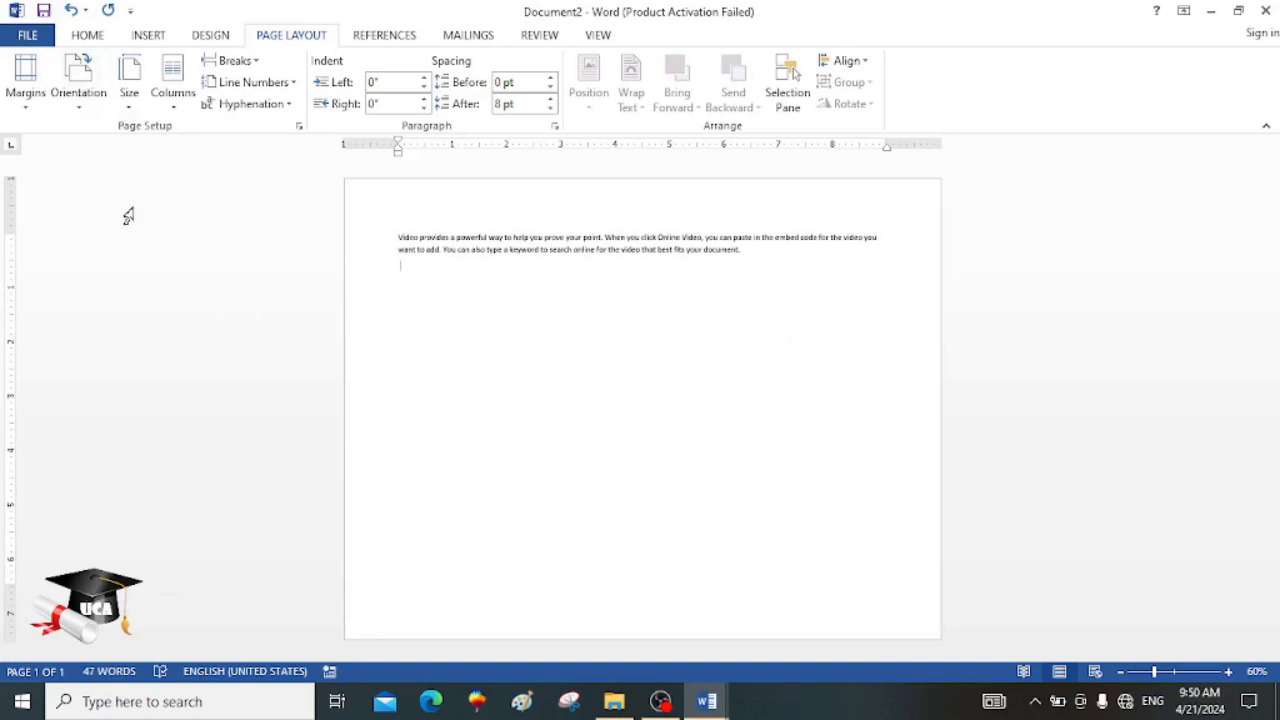
Step: Draw an upright rectangle about 2.21" high and 1.04" wide below the paragraph
{"action": "left_click", "coordinate": [1229, 674]}
{"action": "left_click", "coordinate": [1229, 674]}
{"action": "left_click", "coordinate": [1229, 674]}
{"action": "left_click", "coordinate": [1229, 674]}
{"action": "left_click", "coordinate": [1229, 671]}
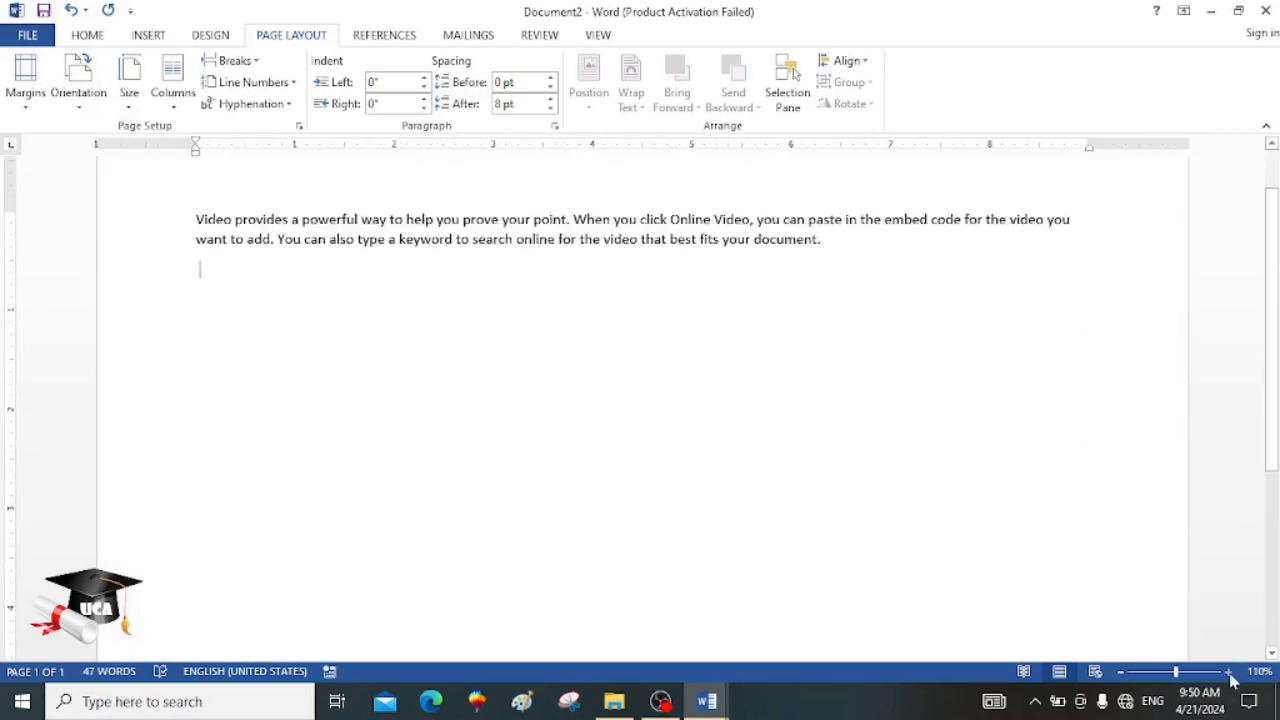
{"action": "left_click_drag", "start_coordinate": [1272, 447], "coordinate": [1277, 371]}
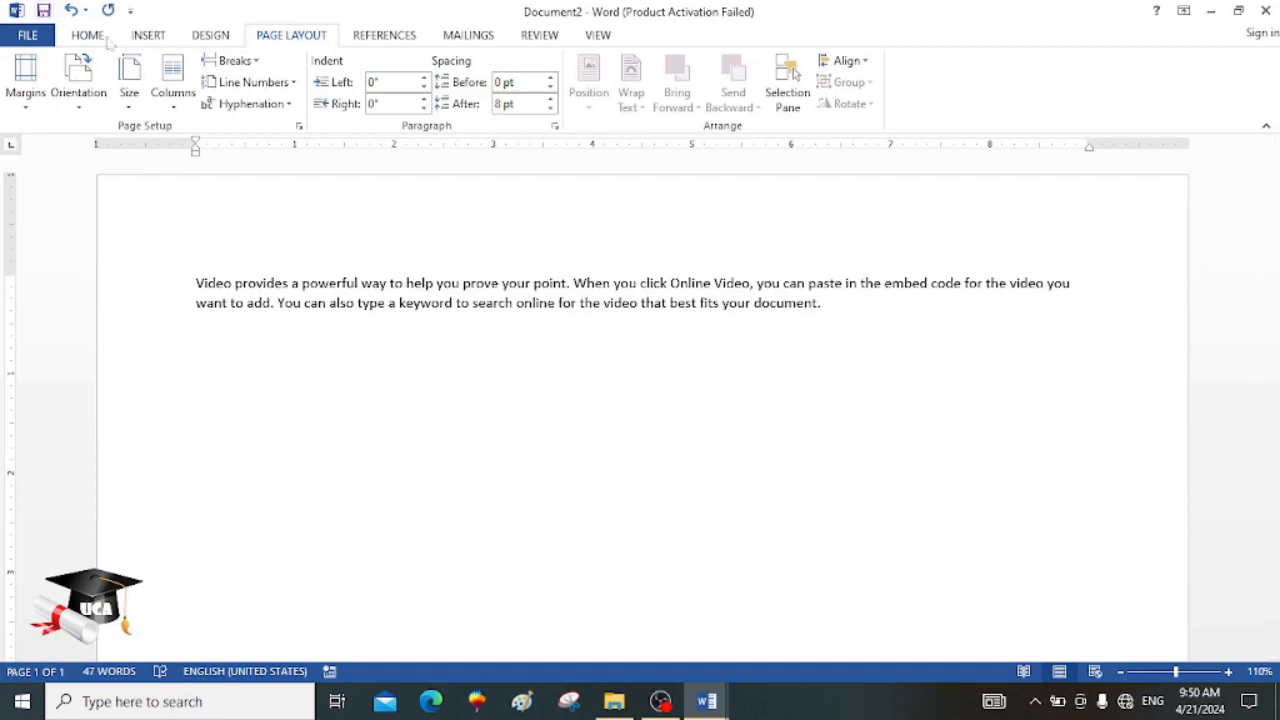
{"action": "left_click", "coordinate": [150, 36]}
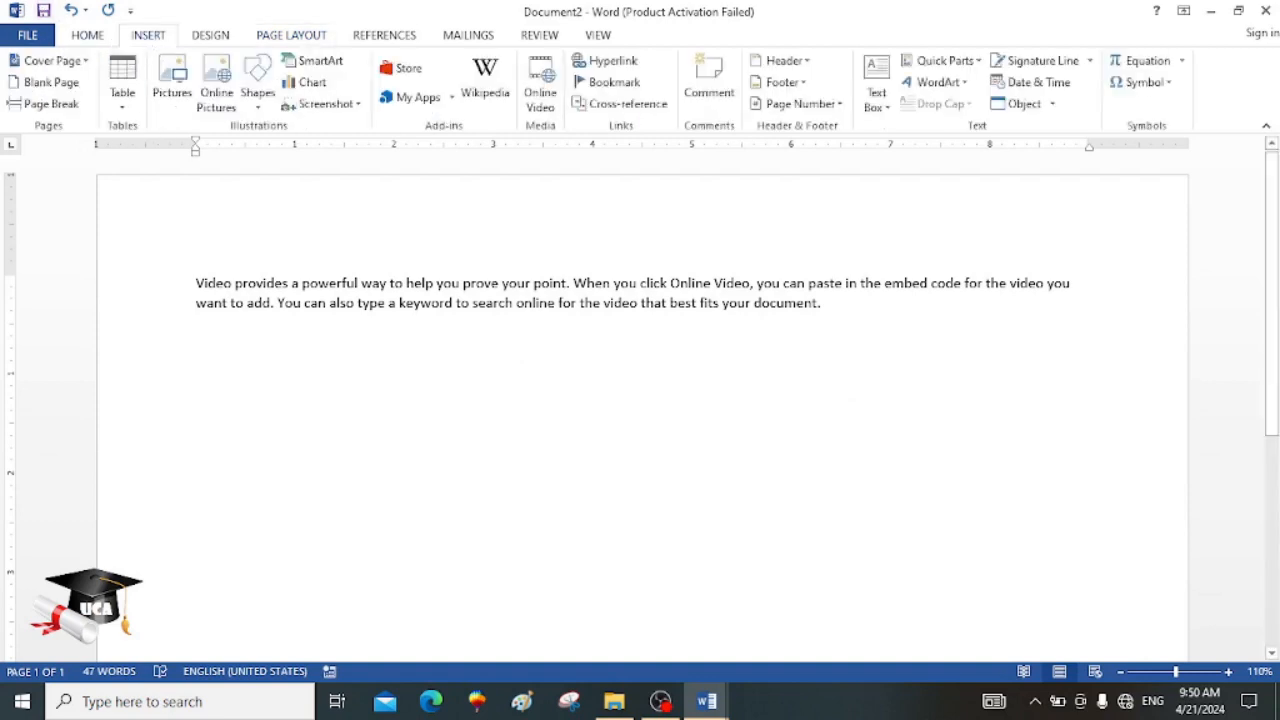
{"action": "left_click", "coordinate": [257, 95]}
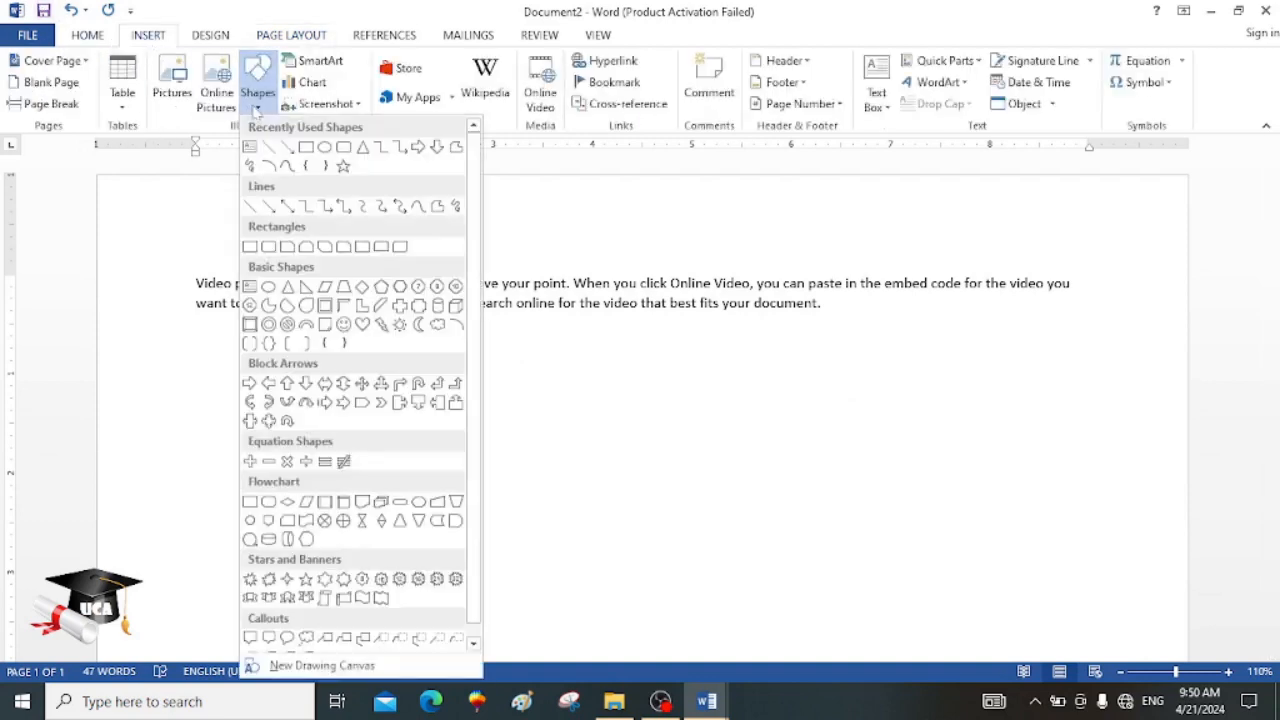
{"action": "left_click", "coordinate": [307, 150]}
{"action": "left_click_drag", "start_coordinate": [240, 348], "coordinate": [337, 561]}
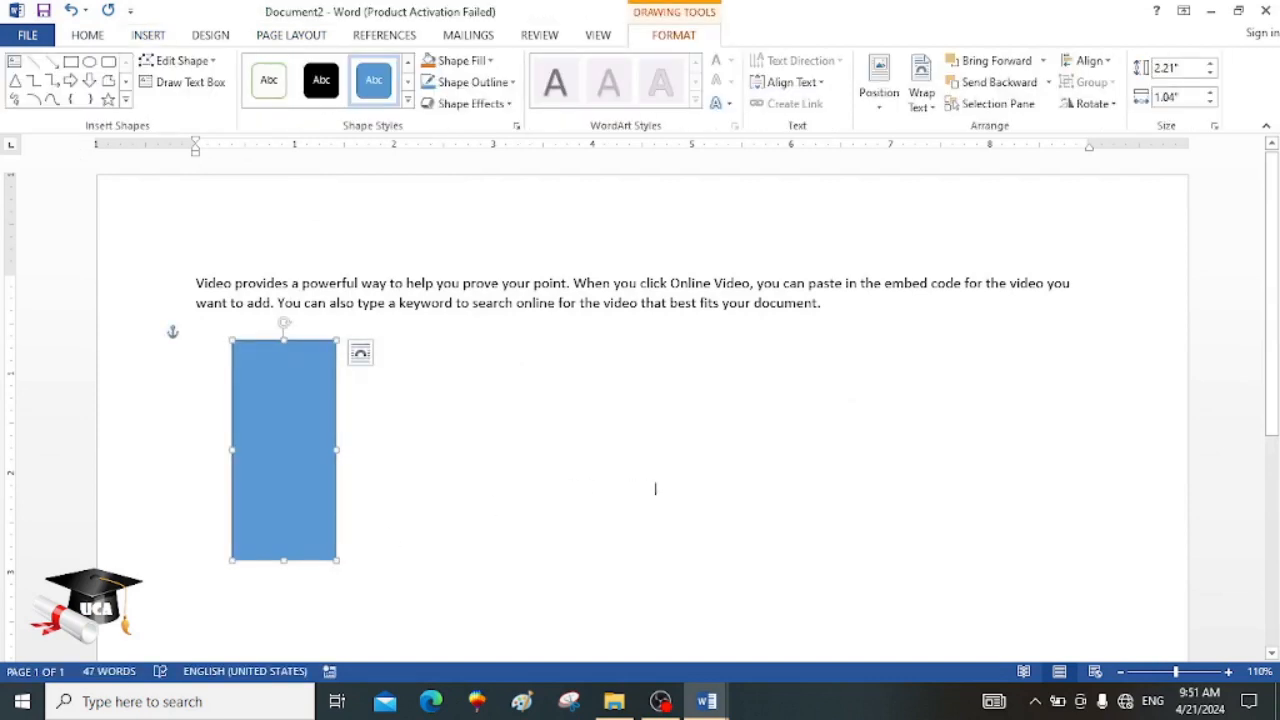
Step: Place a copy of the rectangle to the right of the original and rotate it a quarter turn counterclockwise to lie horizontally
{"action": "key", "text": "ctrl+v"}
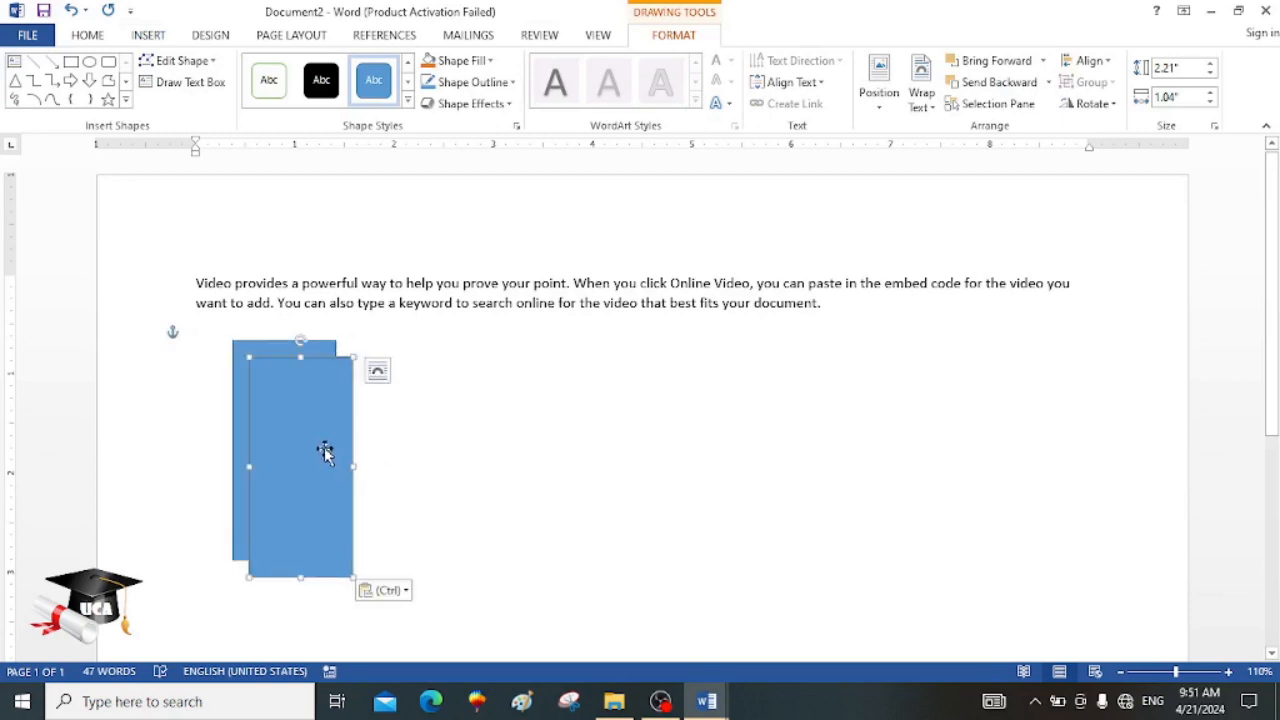
{"action": "left_click_drag", "start_coordinate": [326, 449], "coordinate": [572, 448]}
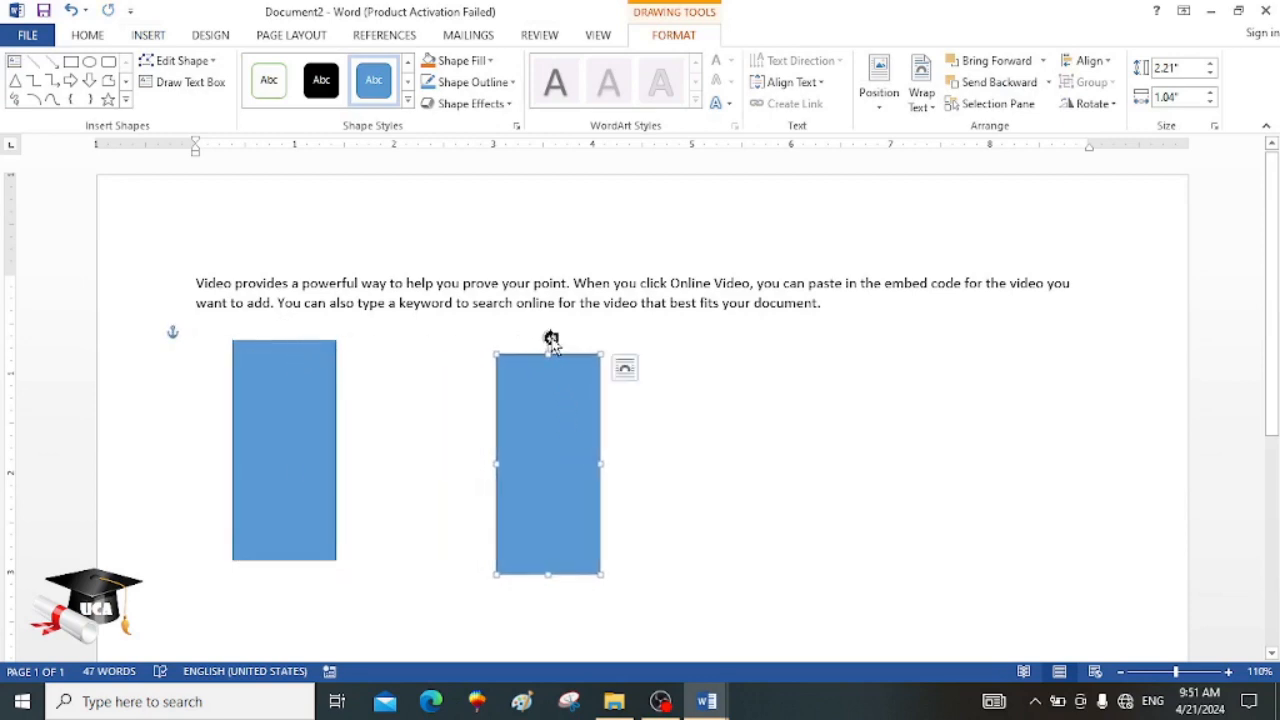
{"action": "left_click_drag", "start_coordinate": [548, 338], "coordinate": [419, 462]}
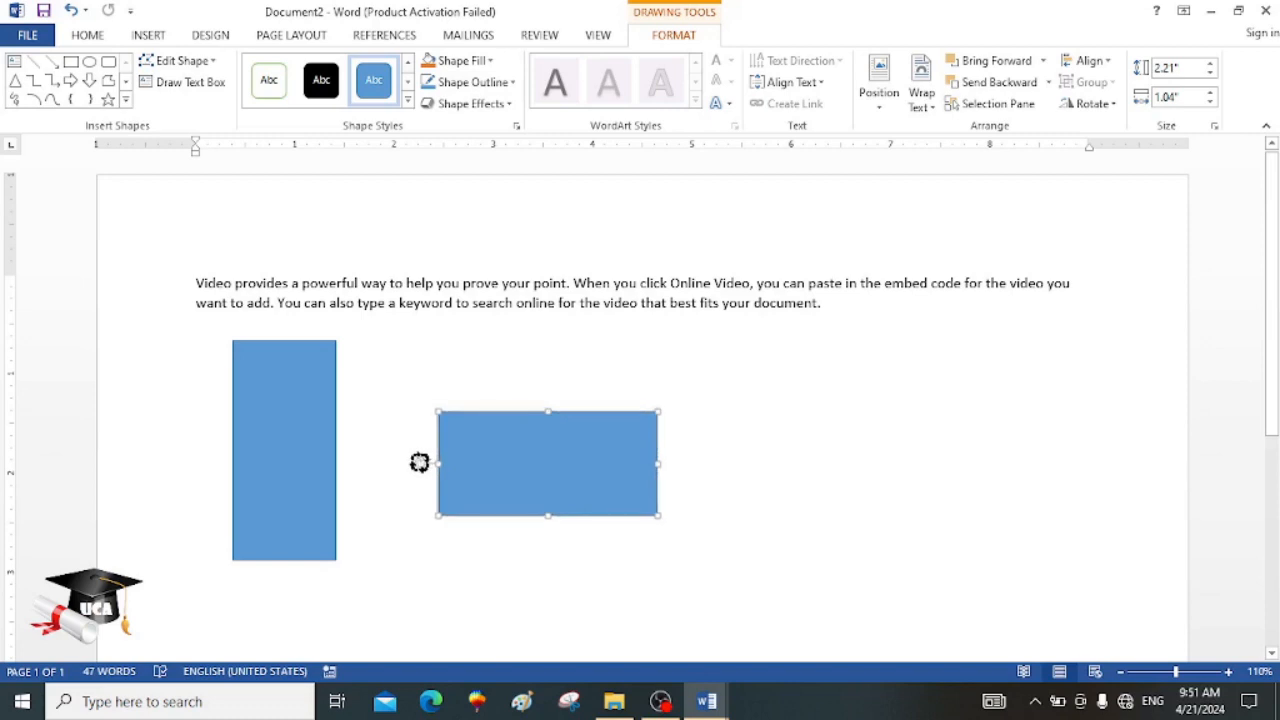
{"action": "left_click_drag", "start_coordinate": [561, 475], "coordinate": [575, 447]}
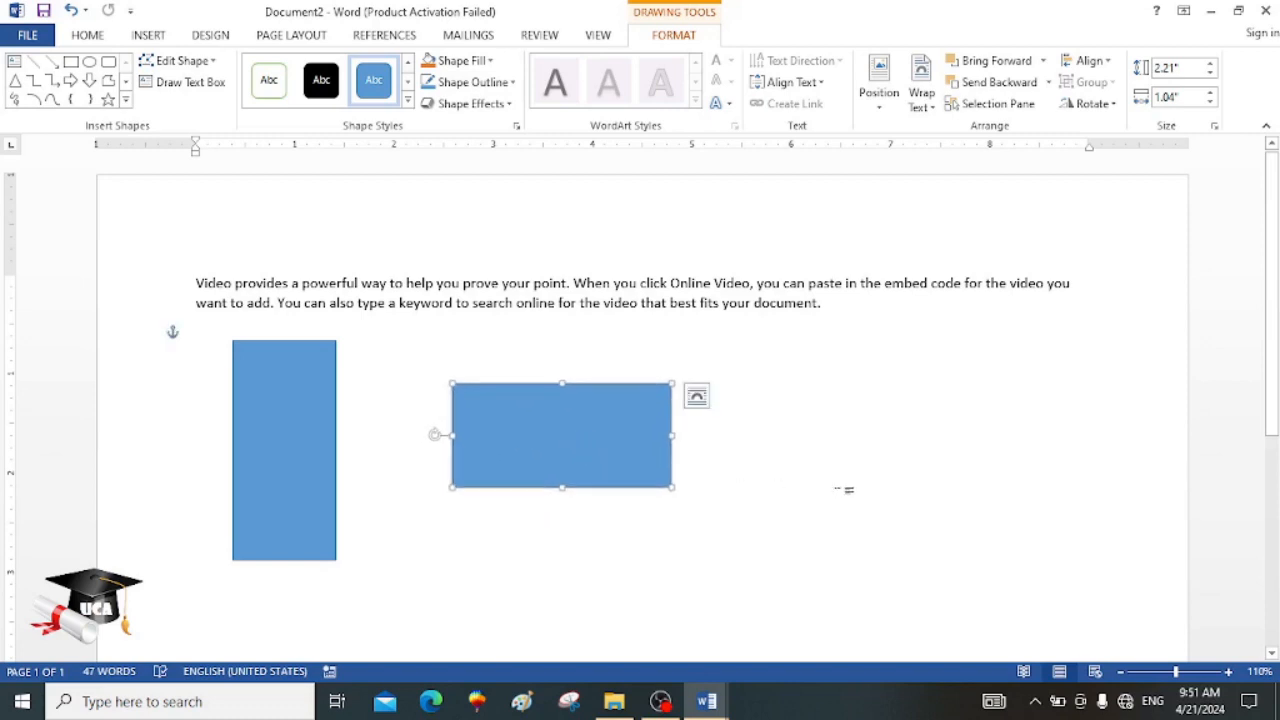
{"action": "left_click", "coordinate": [844, 489]}
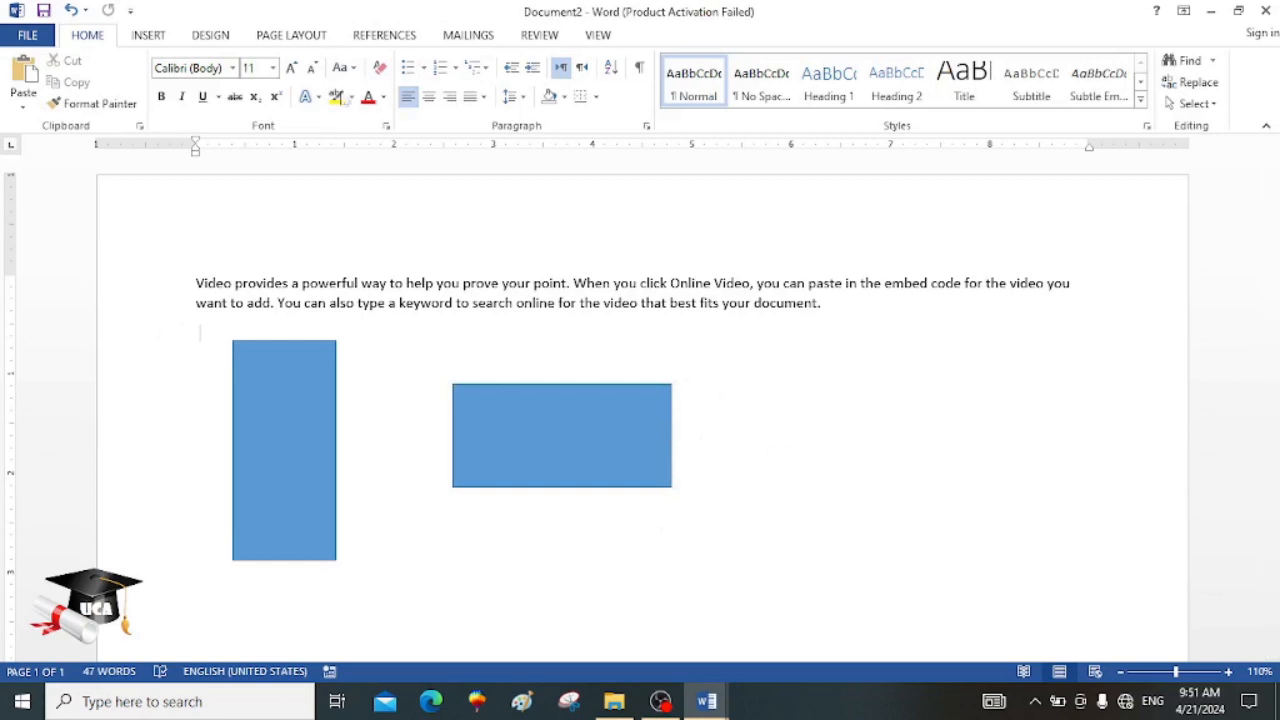
{"action": "left_click", "coordinate": [292, 36]}
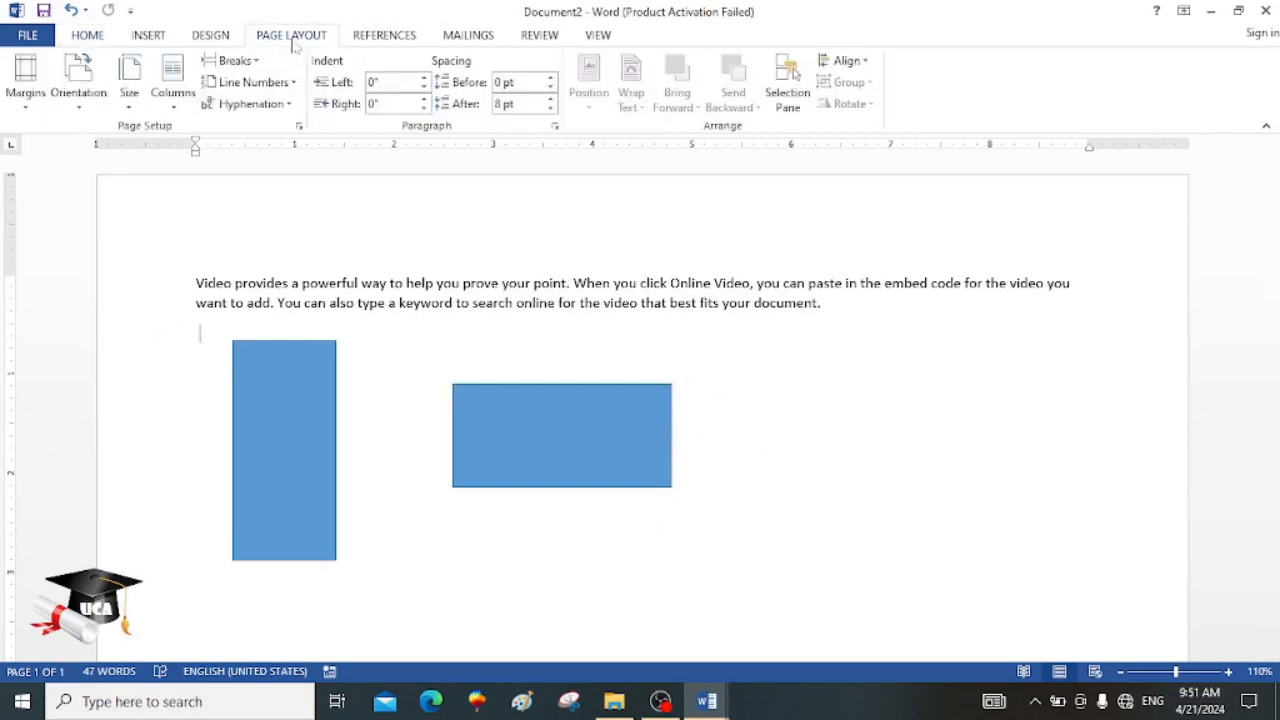
{"action": "left_click", "coordinate": [74, 104]}
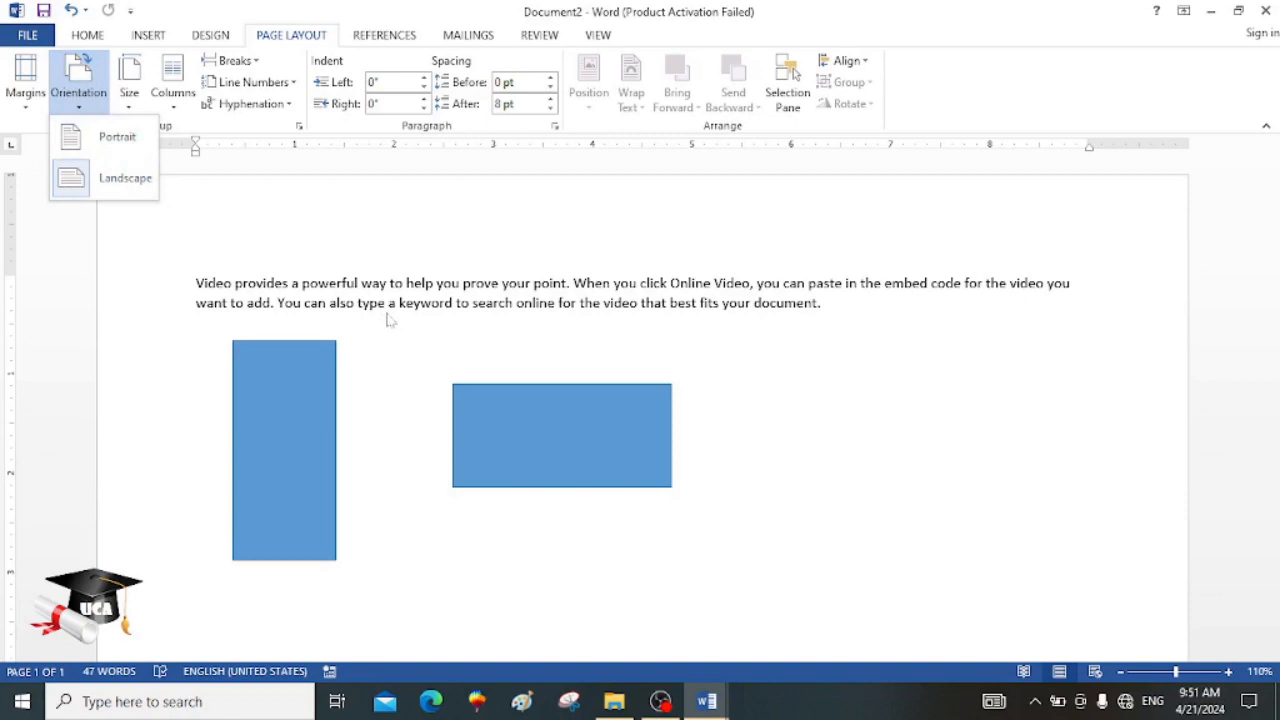
{"action": "left_click", "coordinate": [590, 335]}
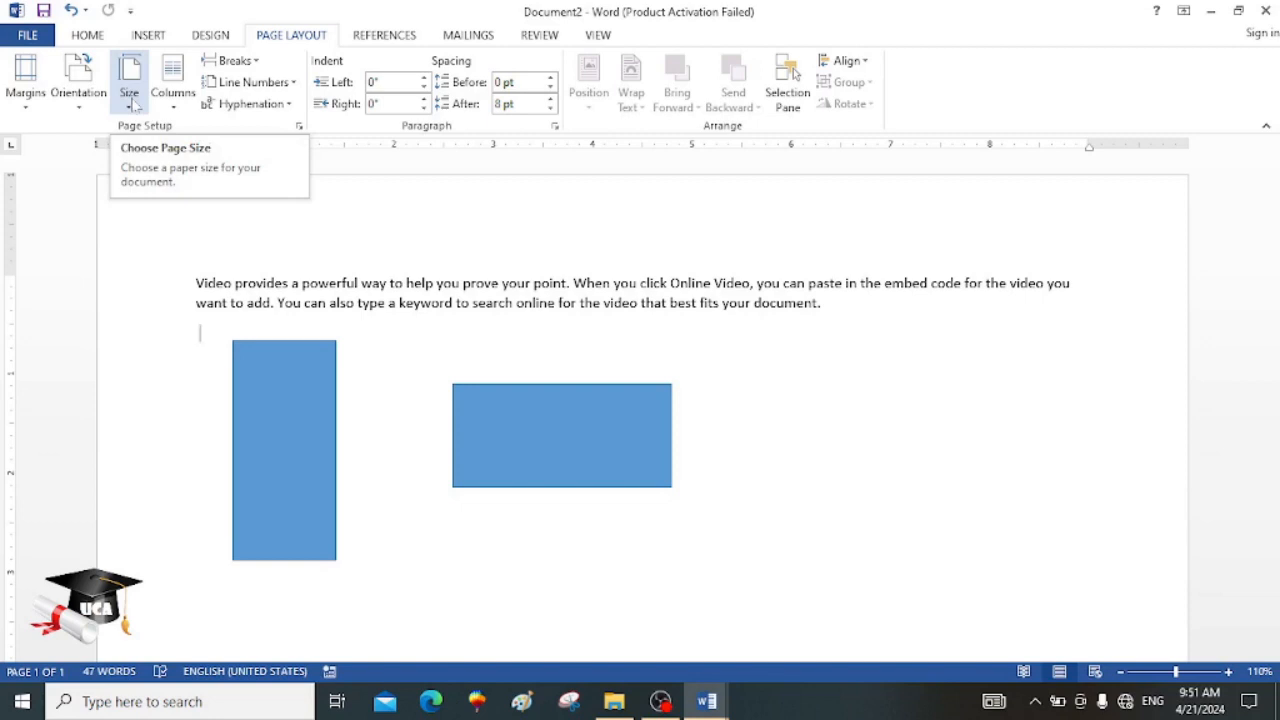
Step: Delete the horizontal and the upright rectangle below the paragraph
{"action": "left_click", "coordinate": [565, 443]}
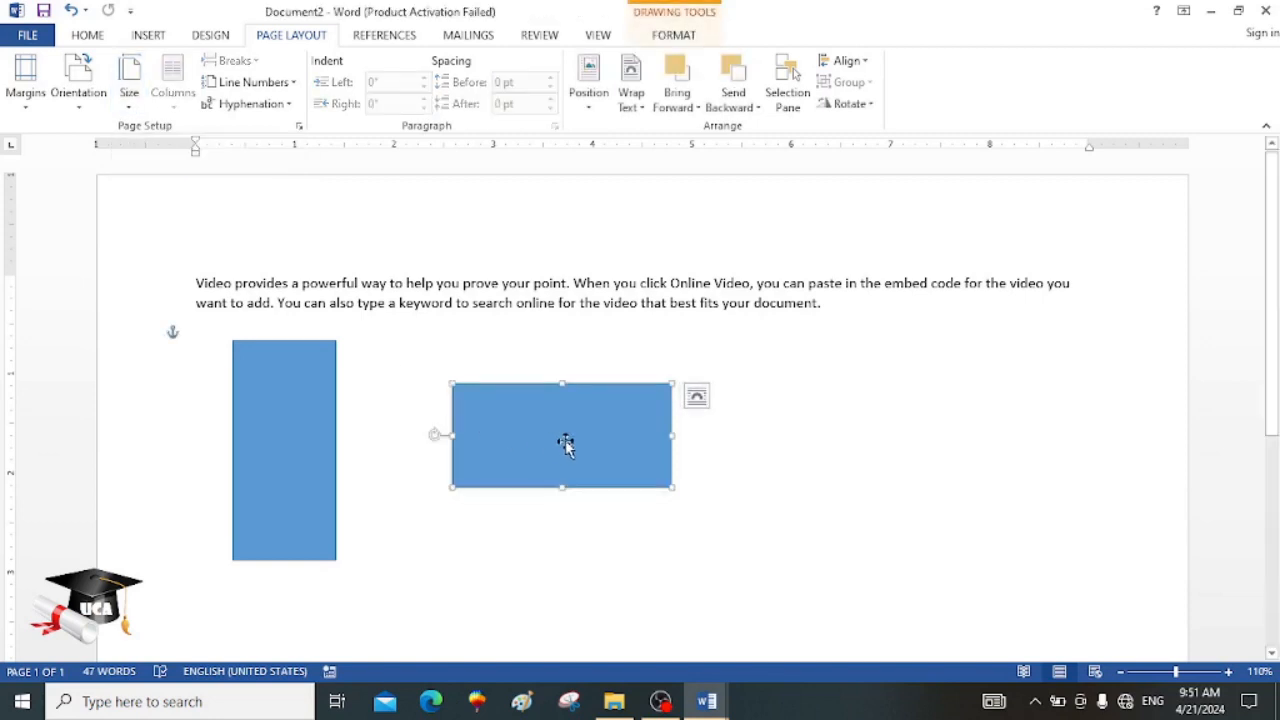
{"action": "key", "text": "Delete"}
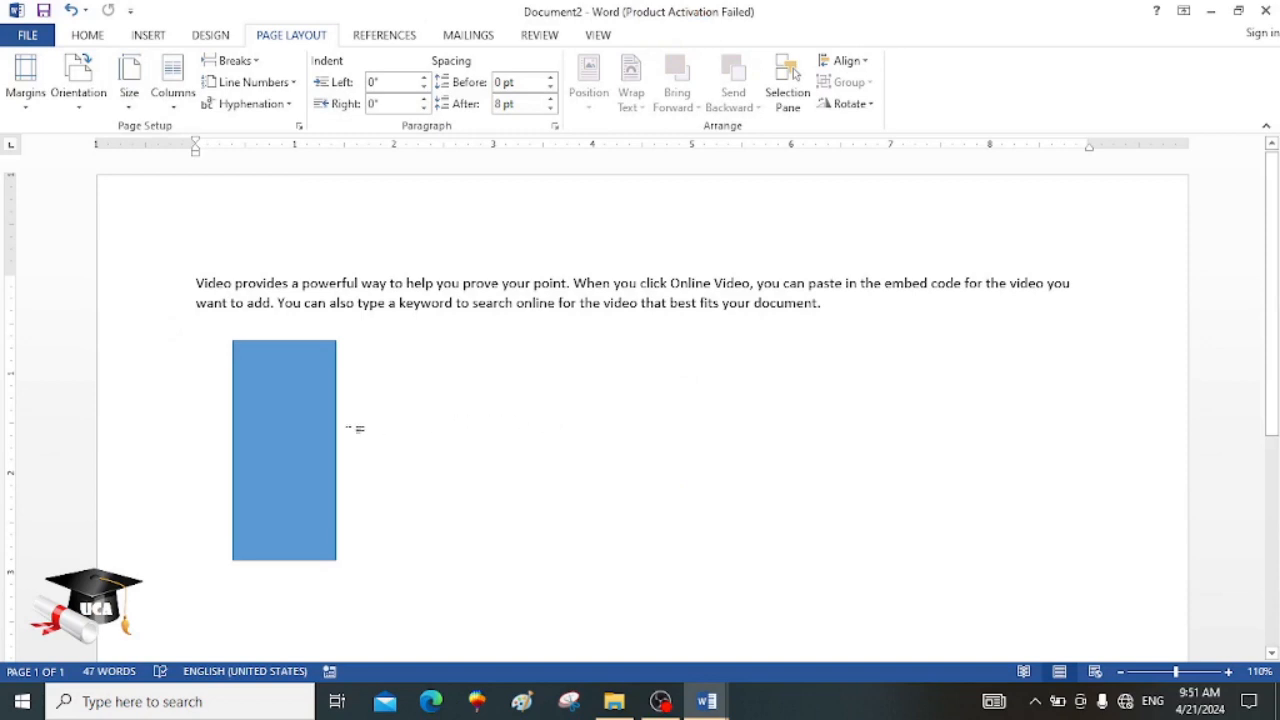
{"action": "left_click", "coordinate": [311, 428]}
{"action": "key", "text": "Delete"}
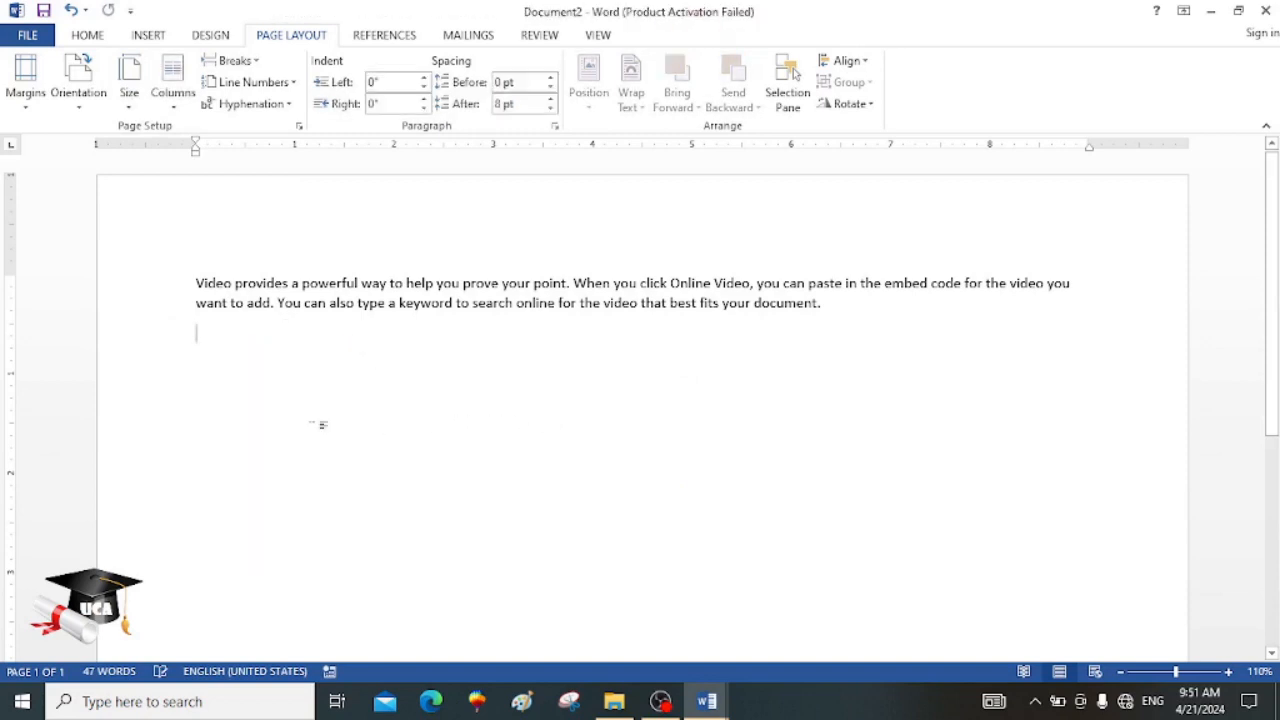
Step: Enter "SoftCopy" and "Hardcopy" as two separate lines below the paragraph
{"action": "type", "text": "So"}
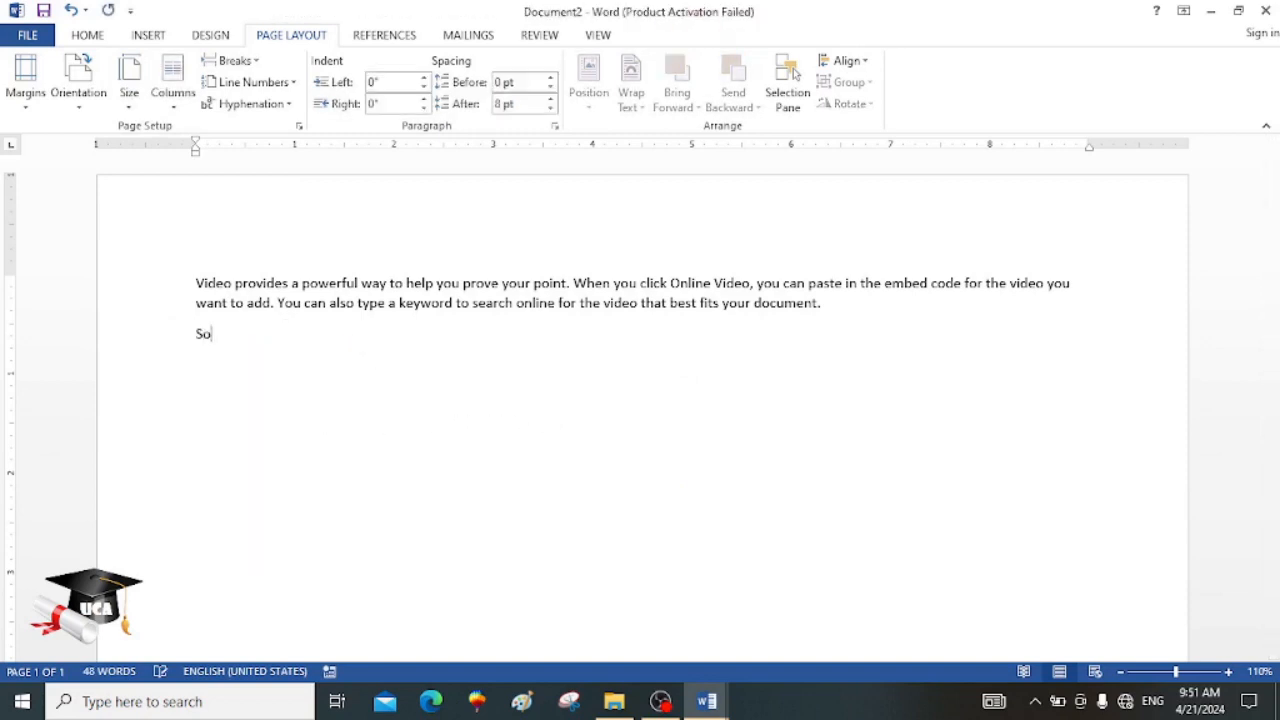
{"action": "type", "text": "ftCopy"}
{"action": "key", "text": "Return"}
{"action": "type", "text": "Hardc"}
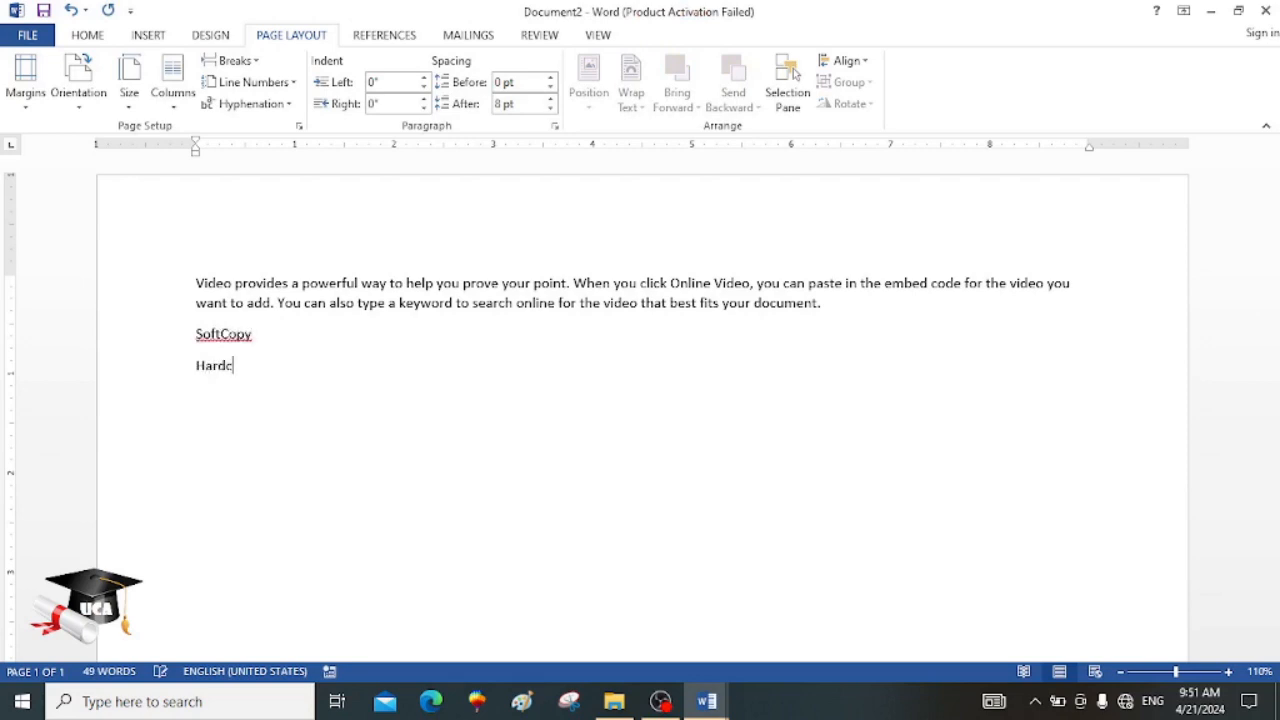
{"action": "type", "text": "opy"}
{"action": "key", "text": "Return"}
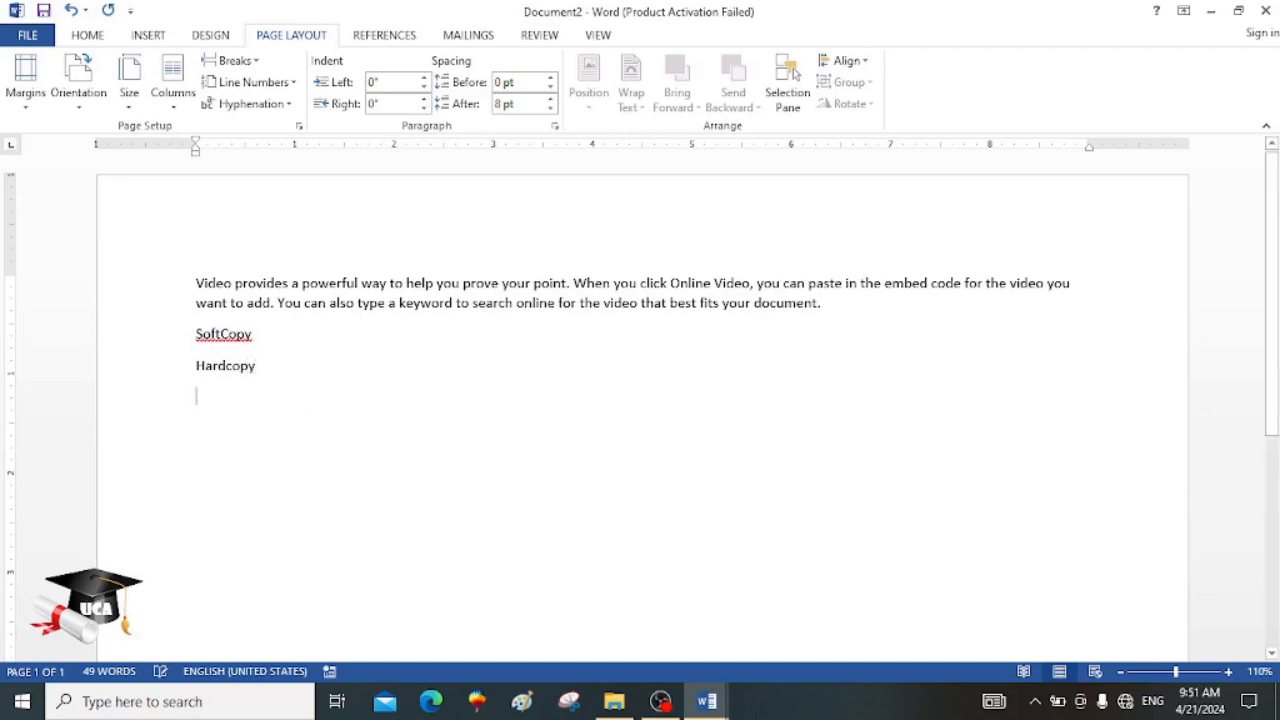
Step: Correct the spelling of "SoftCopy" to "Softcopy", append "( Screen Output)" and insert an empty line below it
{"action": "right_click", "coordinate": [248, 340]}
{"action": "left_click", "coordinate": [262, 354]}
{"action": "left_click", "coordinate": [300, 350]}
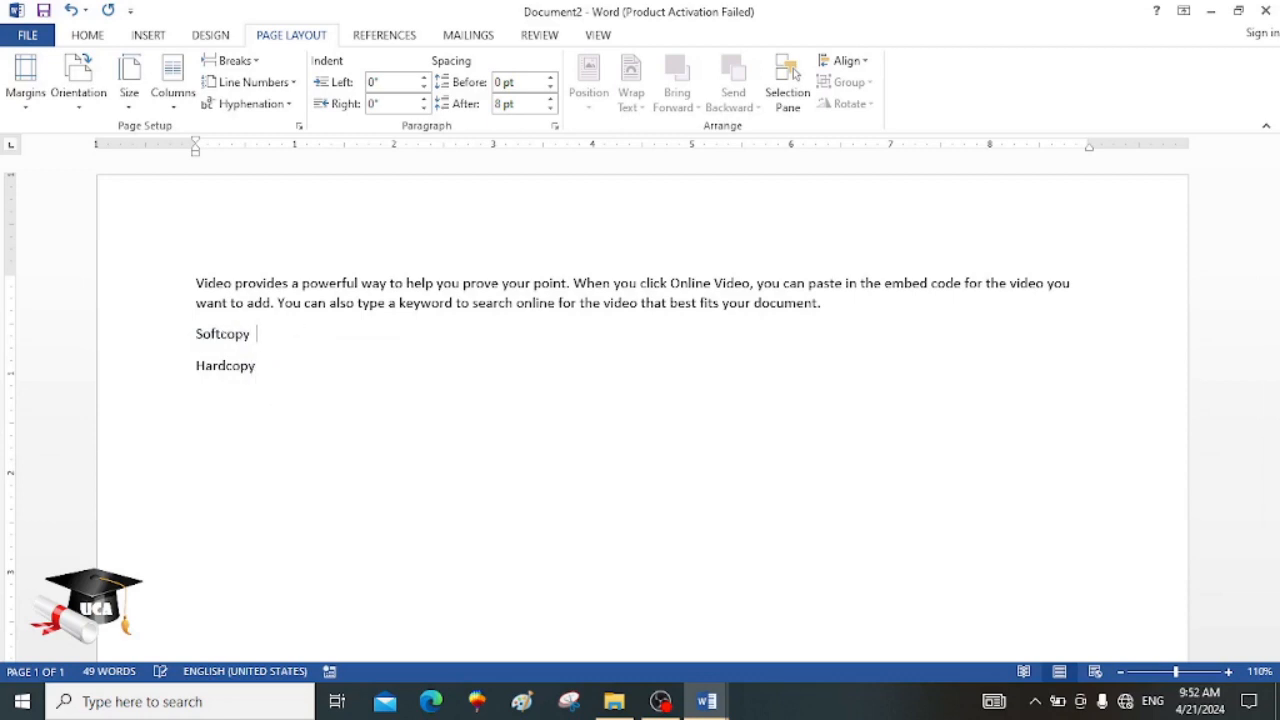
{"action": "type", "text": "( Screen Output)"}
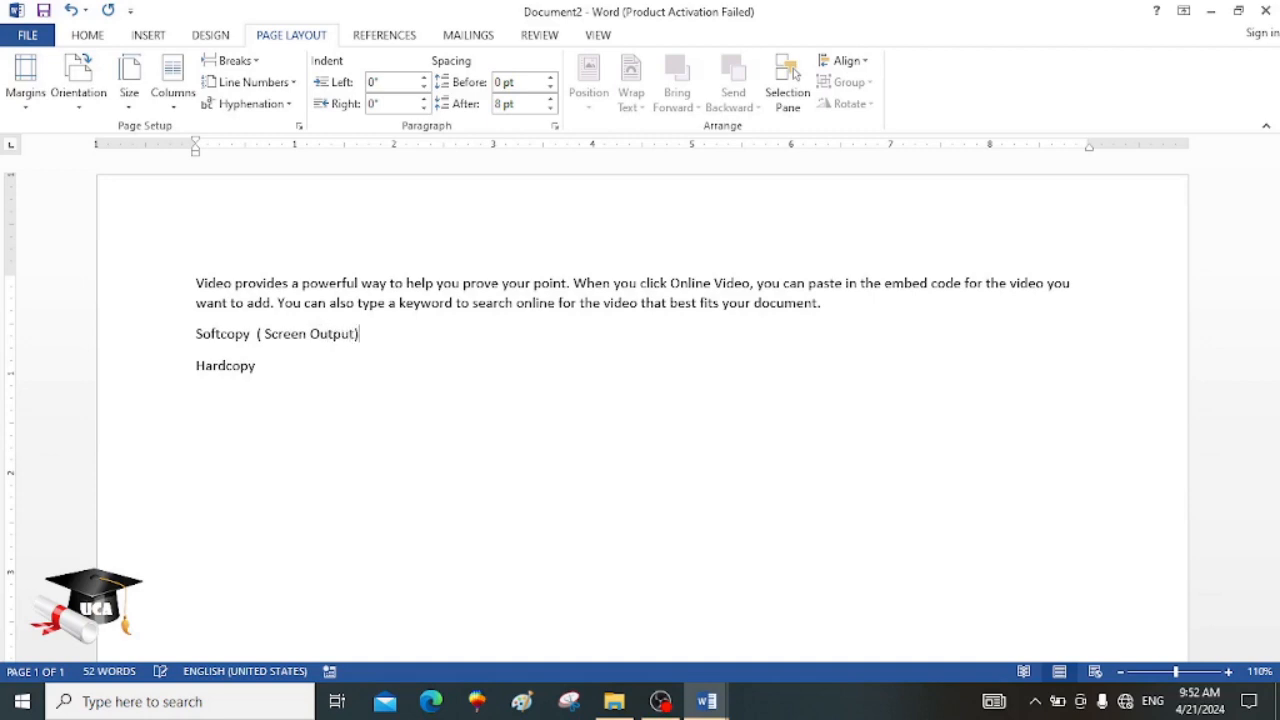
{"action": "key", "text": "Return"}
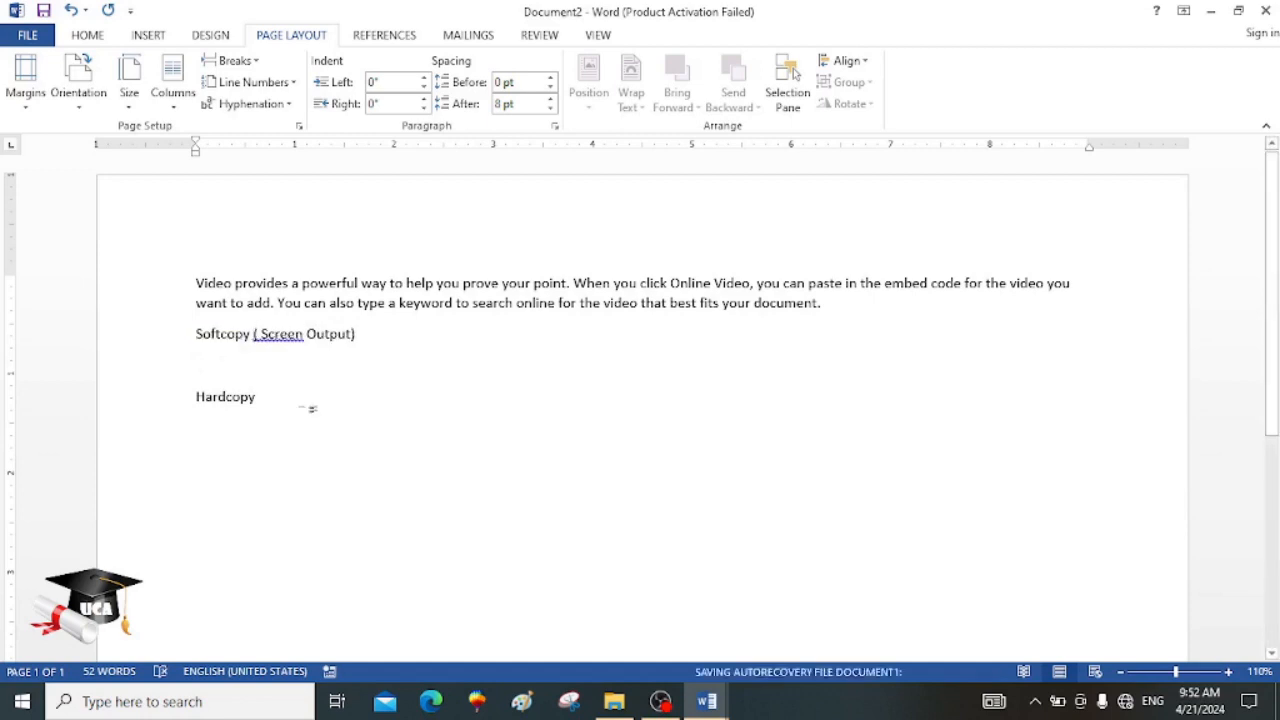
Step: Append "(print Copy)" after "Hardcopy" and enter "Ctrl+p" on the line below
{"action": "left_click", "coordinate": [320, 409]}
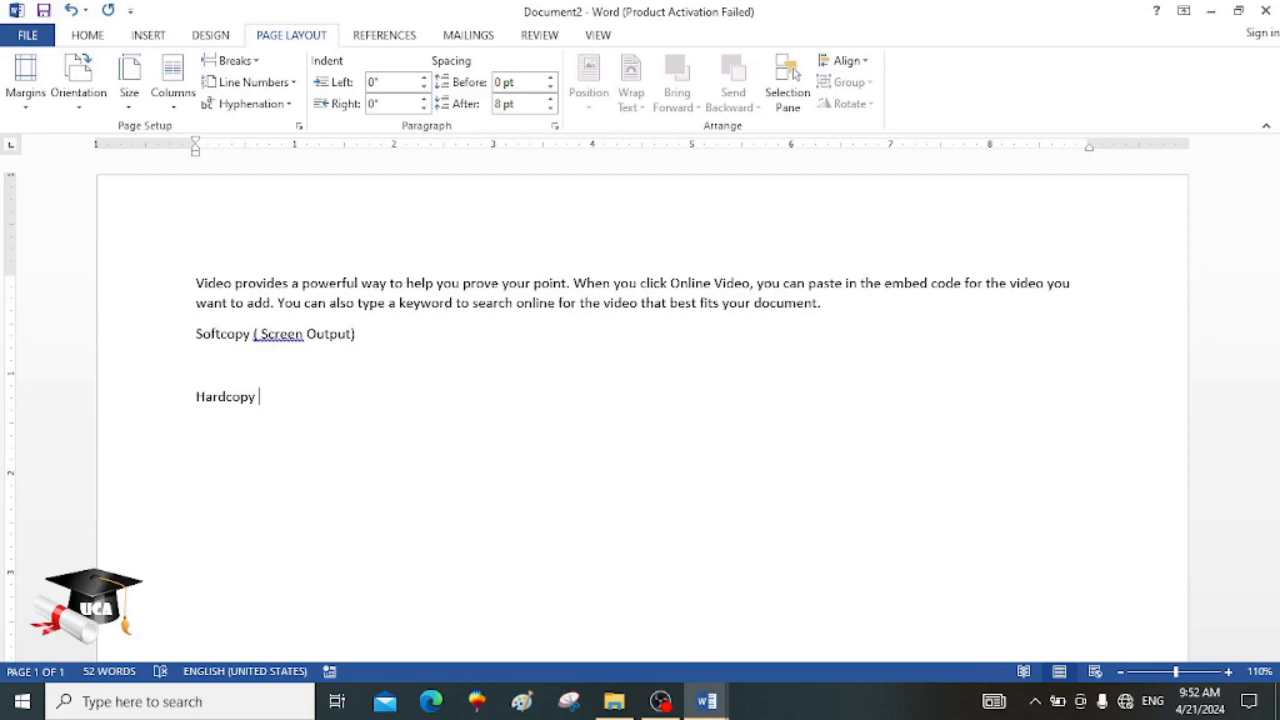
{"action": "type", "text": "("}
{"action": "type", "text": "print "}
{"action": "type", "text": "Copy"}
{"action": "type", "text": ")"}
{"action": "type", "text": "Ctr"}
{"action": "type", "text": "l"}
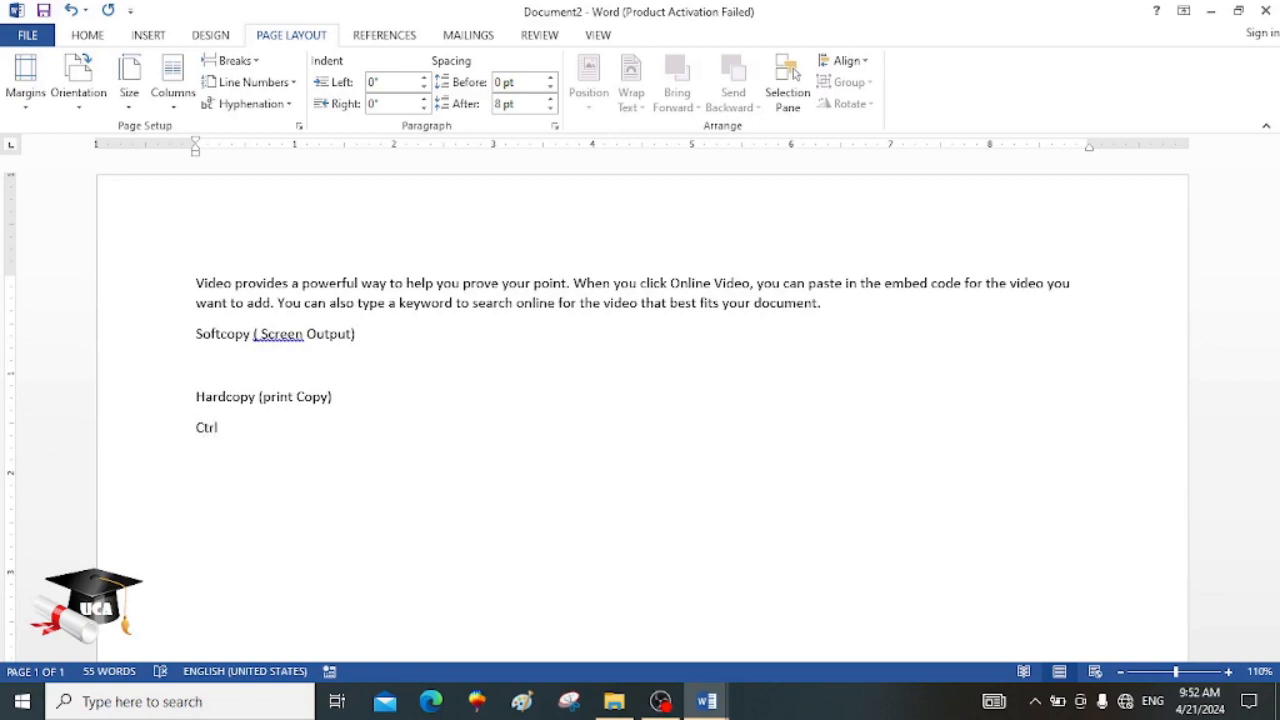
{"action": "type", "text": "+p"}
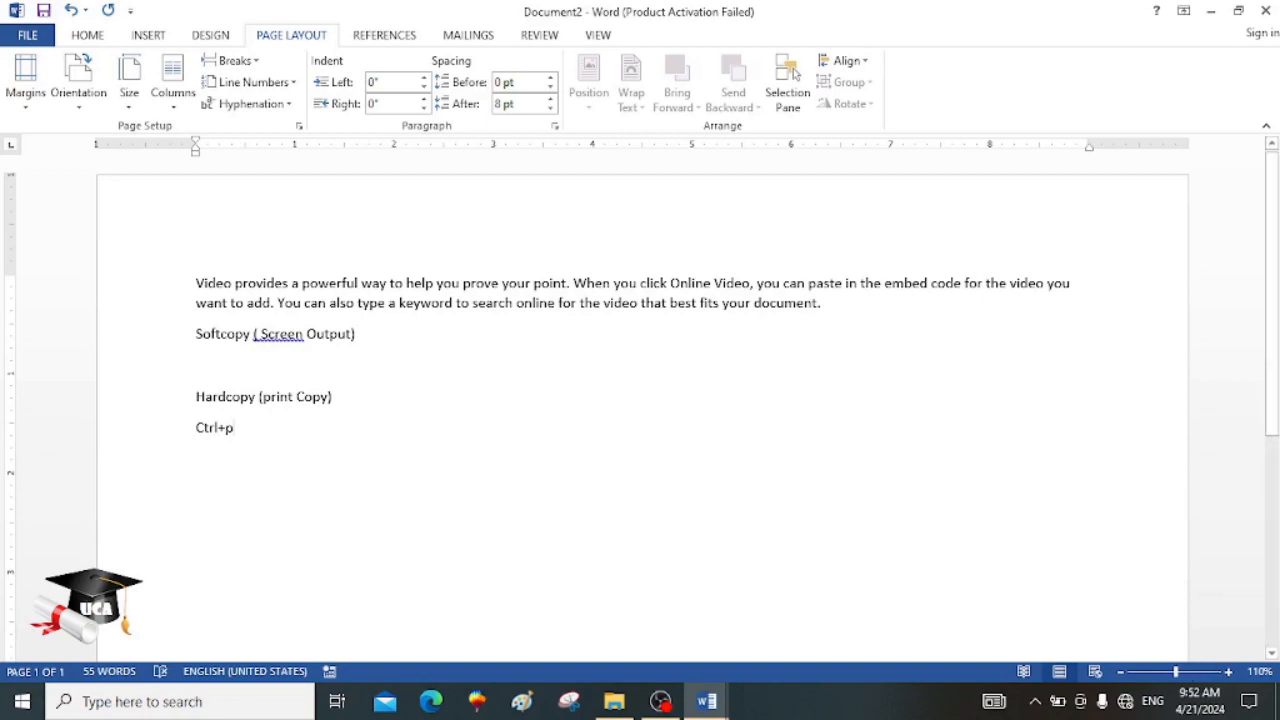
Step: Enlarge the text from the "Softcopy" line through the "Ctrl+p" line to 20 pt
{"action": "left_click_drag", "start_coordinate": [234, 428], "coordinate": [165, 338]}
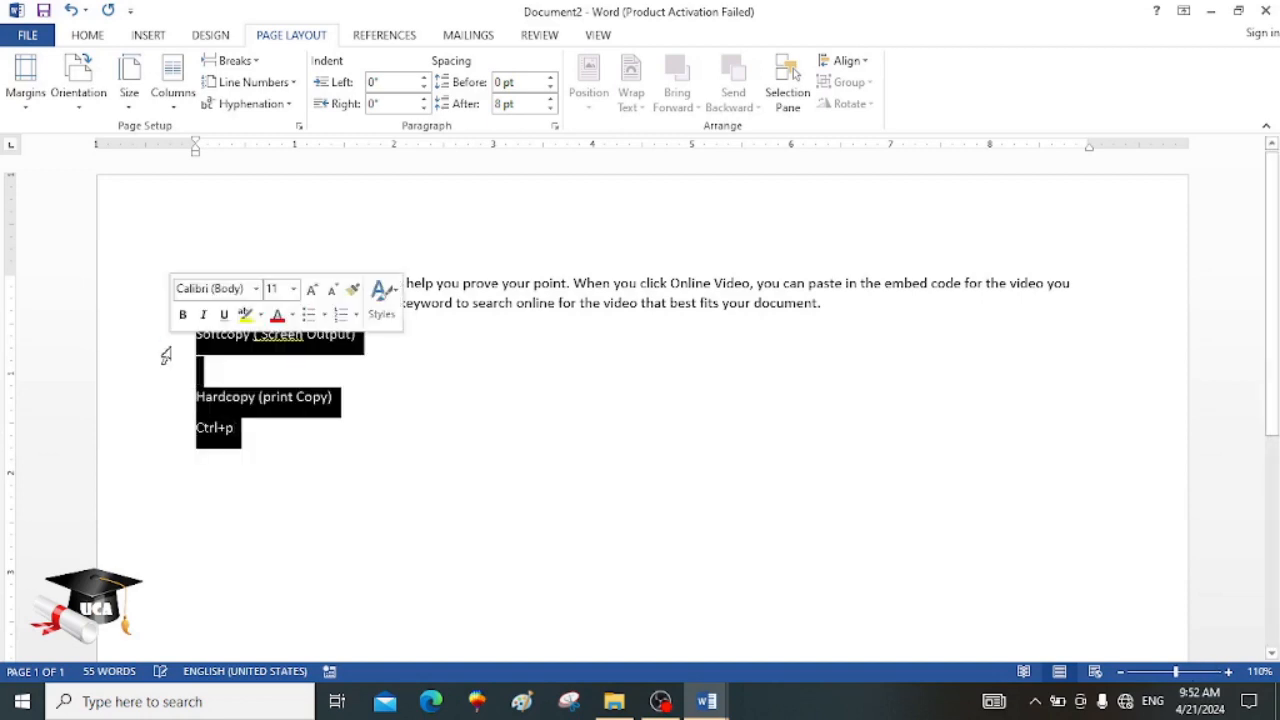
{"action": "left_click", "coordinate": [88, 35]}
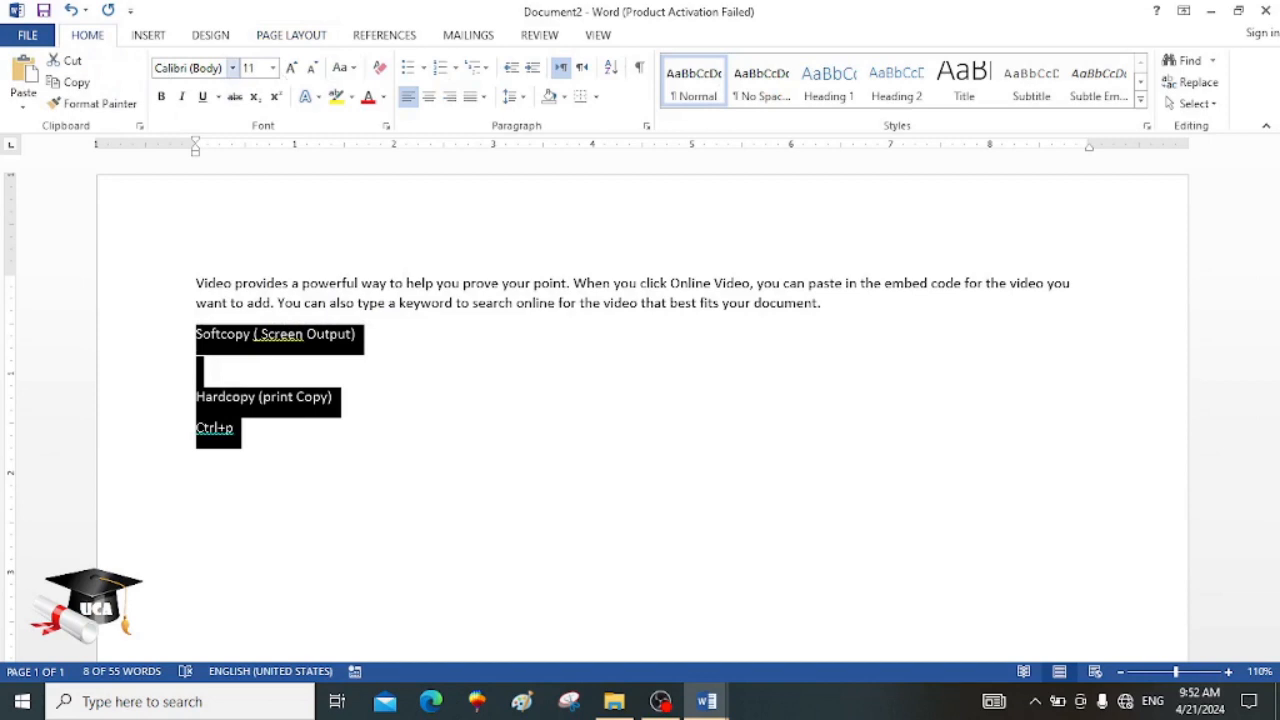
{"action": "left_click", "coordinate": [290, 68]}
{"action": "left_click", "coordinate": [290, 68]}
{"action": "left_click", "coordinate": [290, 68]}
{"action": "left_click", "coordinate": [290, 68]}
{"action": "left_click", "coordinate": [290, 68]}
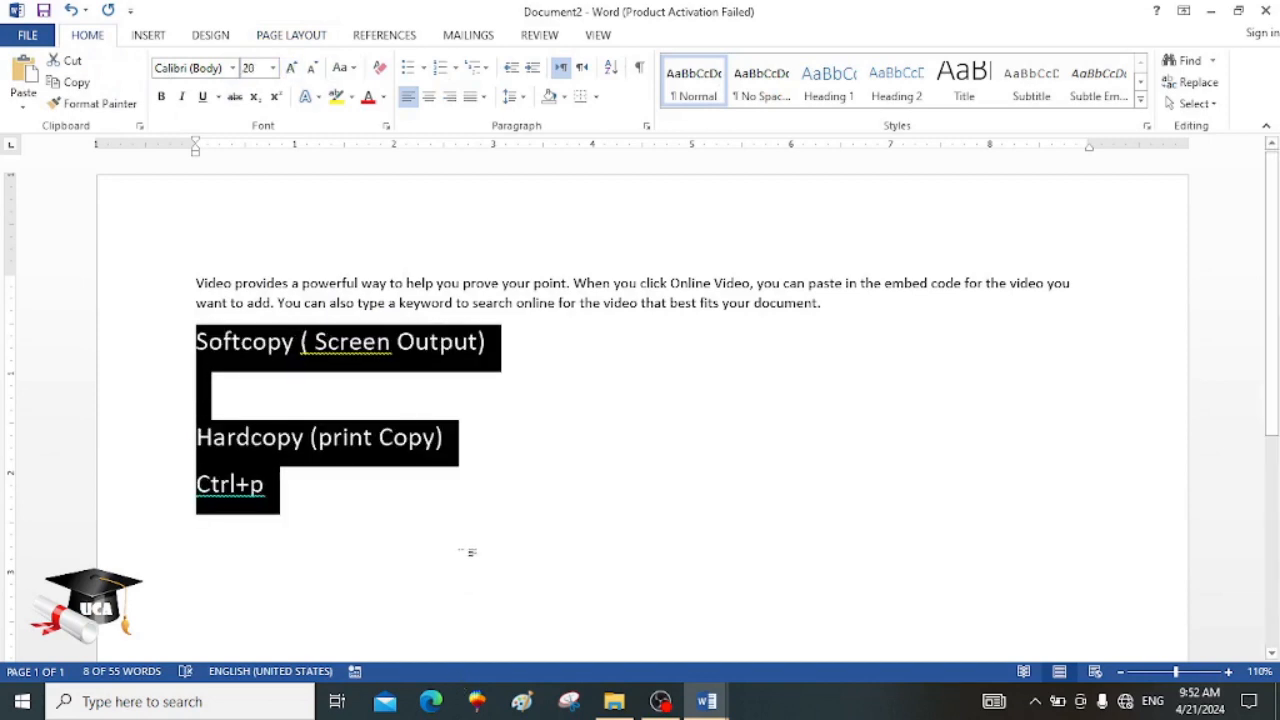
Step: View the print settings and page preview of the document, and return to editing
{"action": "left_click", "coordinate": [470, 552]}
{"action": "key", "text": "ctrl+p"}
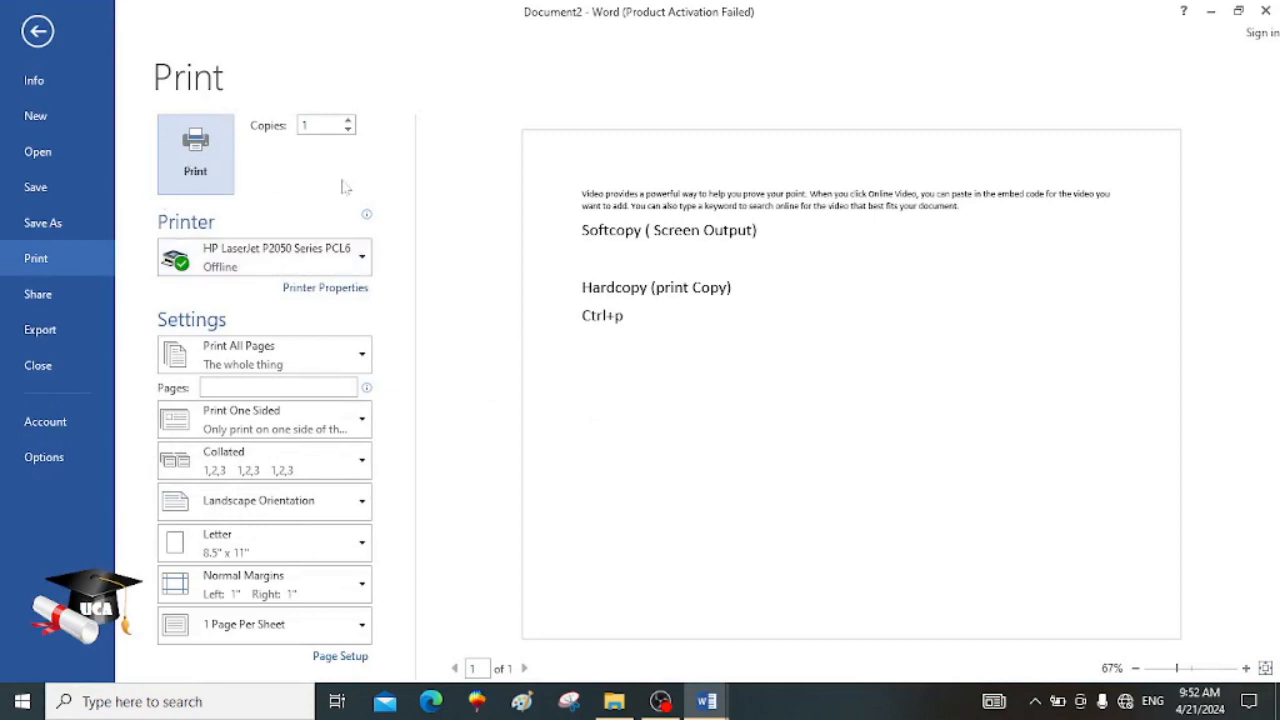
{"action": "key", "text": "Escape"}
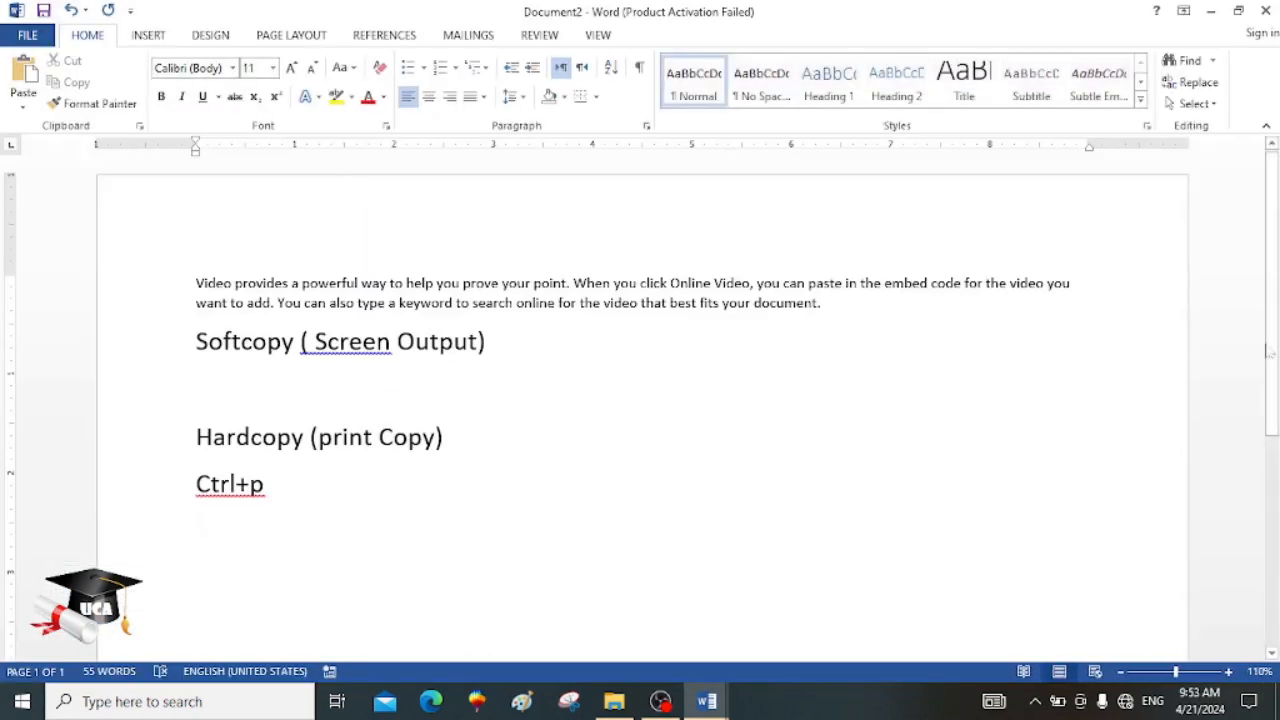
Step: Enter the word "Page" on a new line below "Ctrl+p", leaving an empty line between them
{"action": "left_click_drag", "start_coordinate": [1277, 341], "coordinate": [1278, 497]}
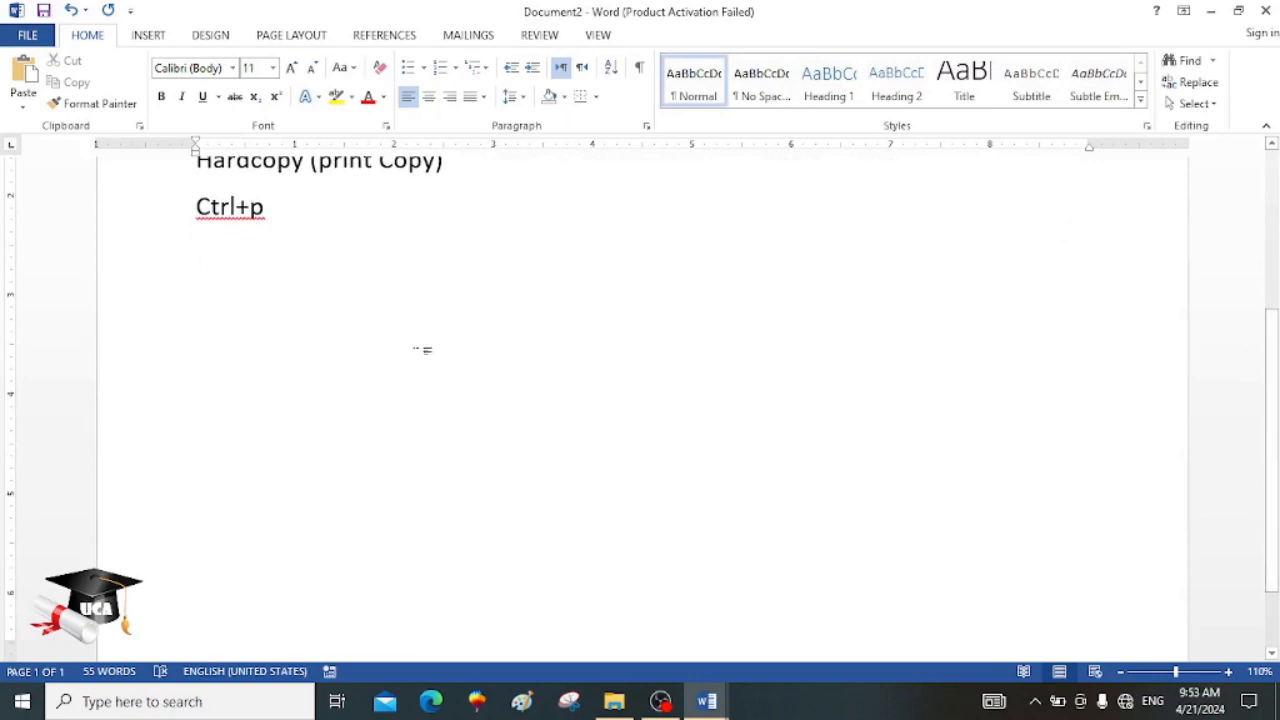
{"action": "key", "text": "Return"}
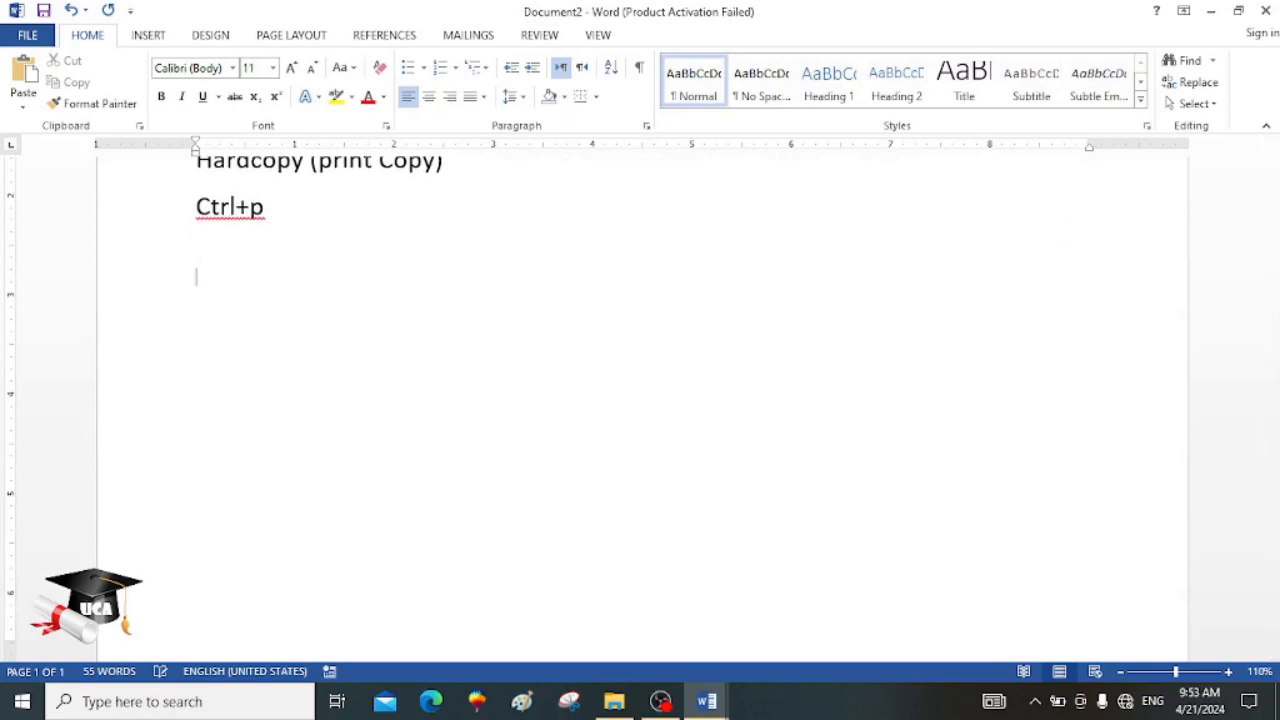
{"action": "type", "text": "Page"}
{"action": "key", "text": "Return"}
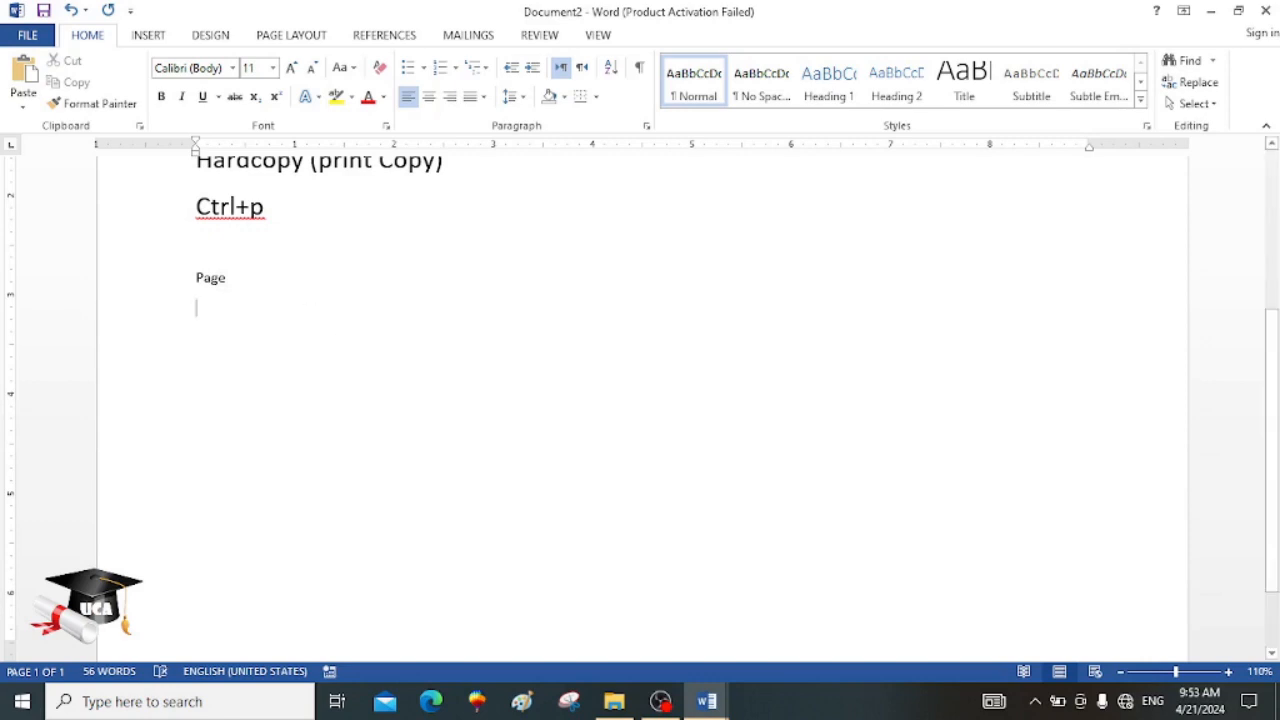
{"action": "key", "text": "BackSpace"}
Step: Enlarge the word "Page" to 24 pt
{"action": "double_click", "coordinate": [211, 278]}
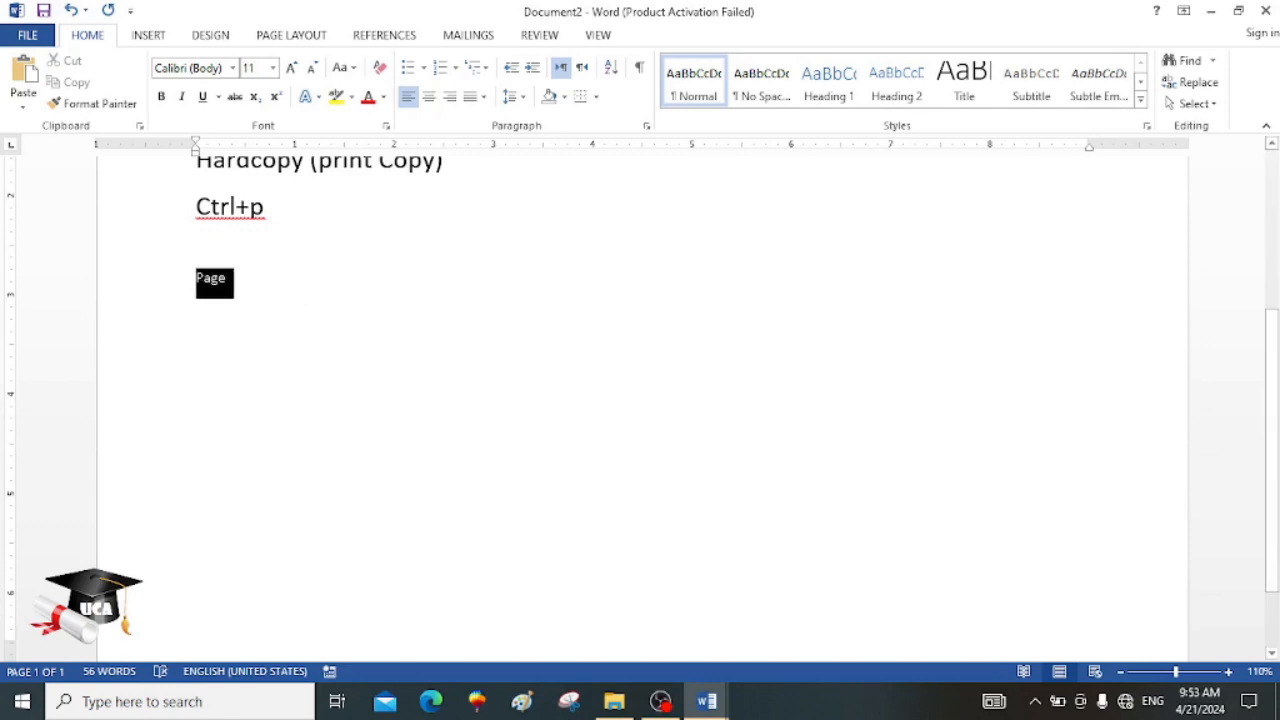
{"action": "left_click", "coordinate": [290, 68]}
{"action": "left_click", "coordinate": [290, 68]}
{"action": "left_click", "coordinate": [290, 68]}
{"action": "left_click", "coordinate": [290, 68]}
{"action": "left_click", "coordinate": [290, 68]}
{"action": "left_click", "coordinate": [290, 68]}
{"action": "left_click", "coordinate": [290, 68]}
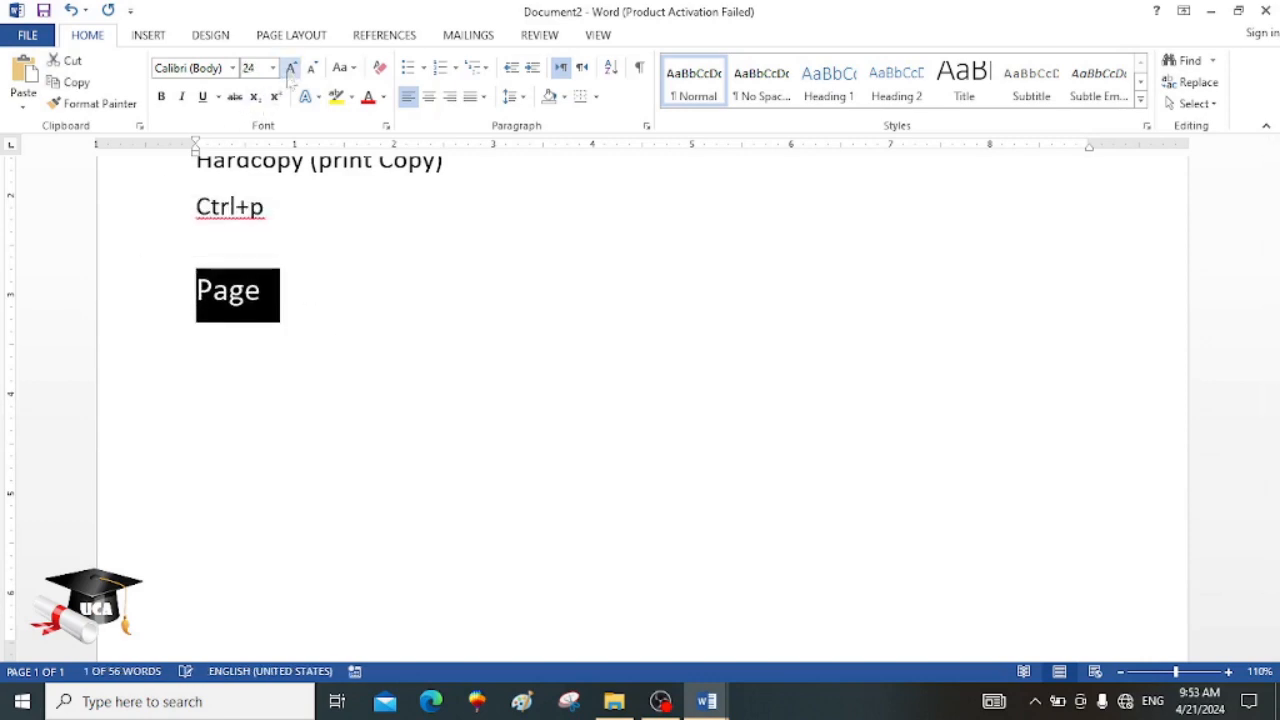
Step: List "Letter", "A4" and "Legal" on separate lines below "Page" in the same 24 pt size
{"action": "left_click", "coordinate": [272, 357]}
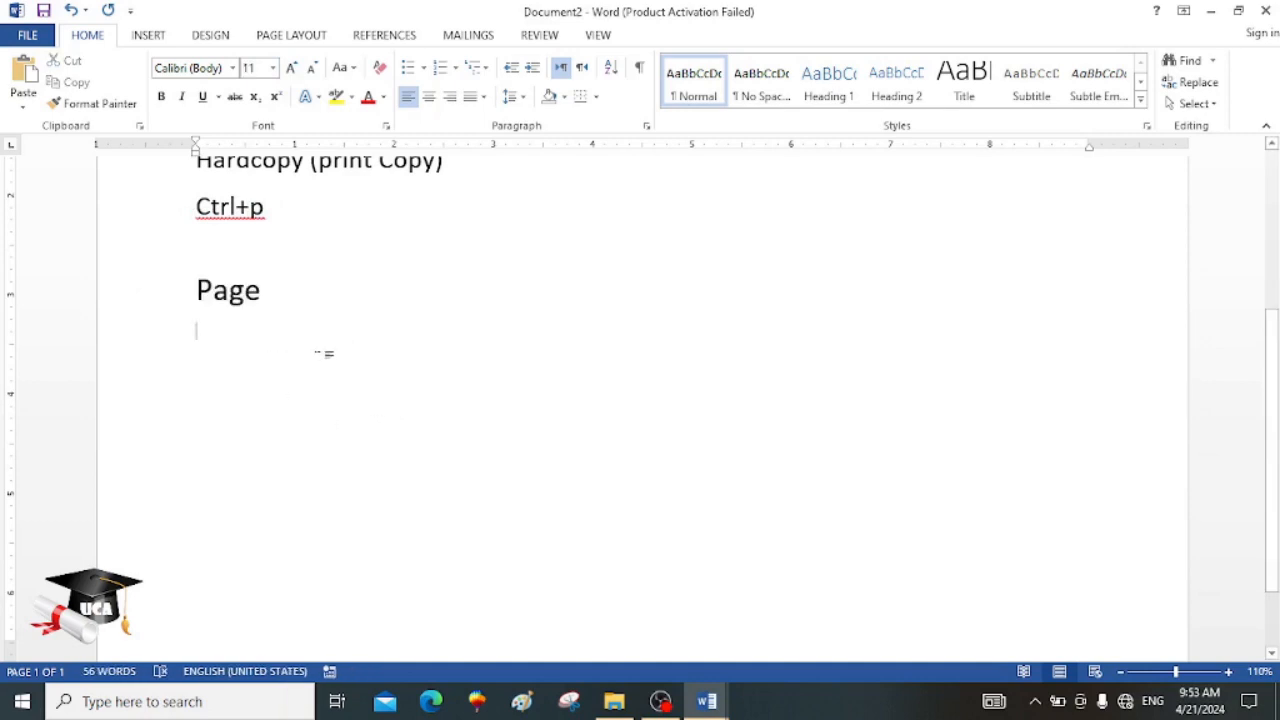
{"action": "key", "text": "BackSpace"}
{"action": "key", "text": "Return"}
{"action": "left_click_drag", "start_coordinate": [1277, 376], "coordinate": [1279, 447]}
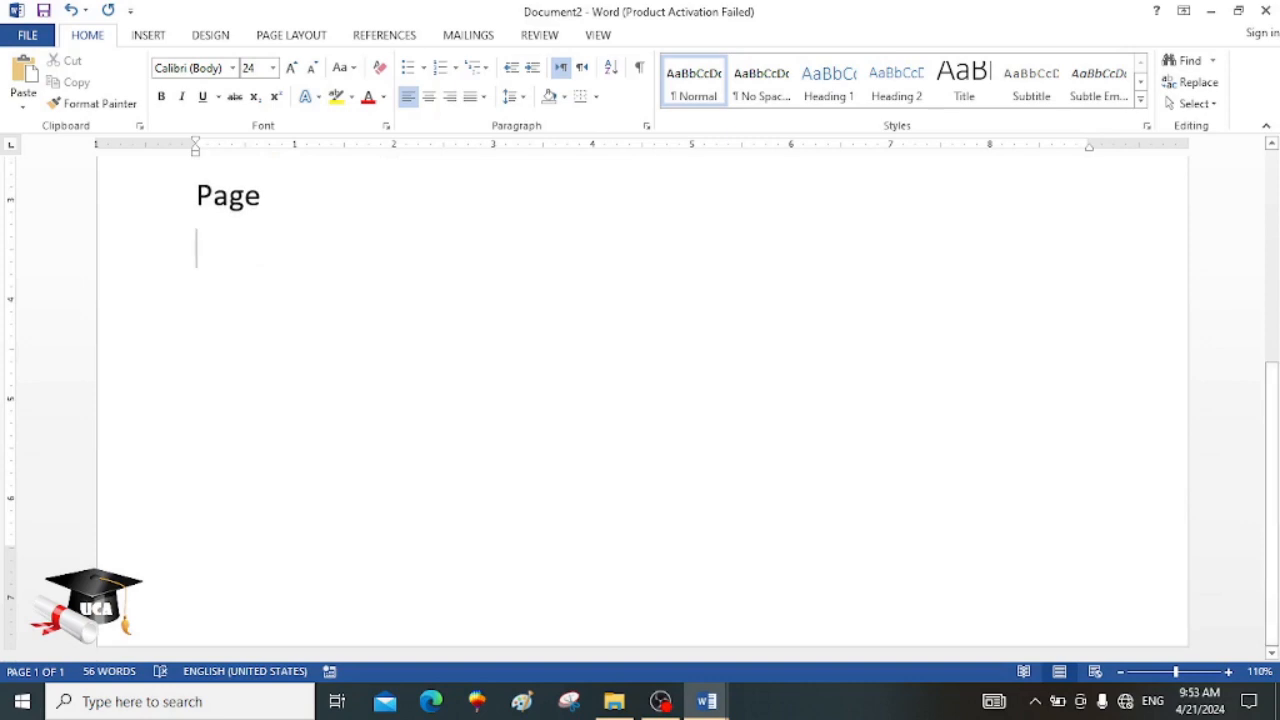
{"action": "type", "text": "Lette"}
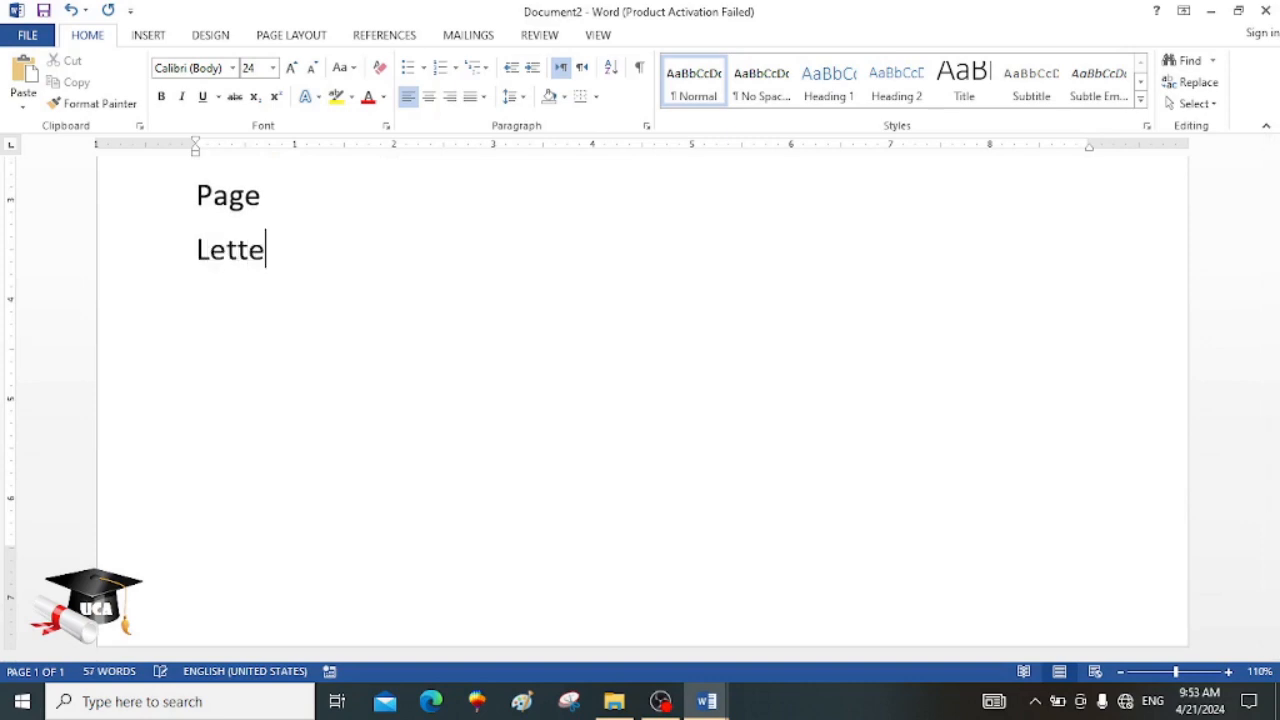
{"action": "type", "text": "r"}
{"action": "key", "text": "Return"}
{"action": "type", "text": "A4"}
{"action": "key", "text": "Return"}
{"action": "type", "text": "Legal"}
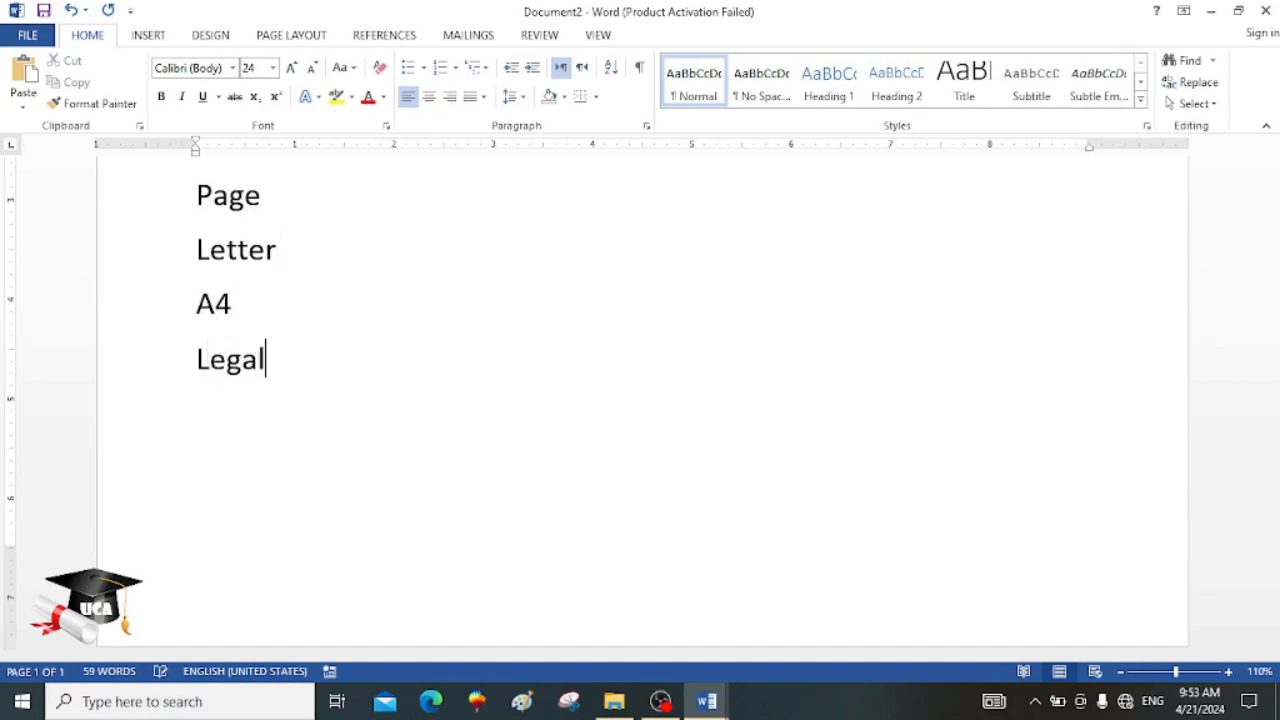
{"action": "key", "text": "Return"}
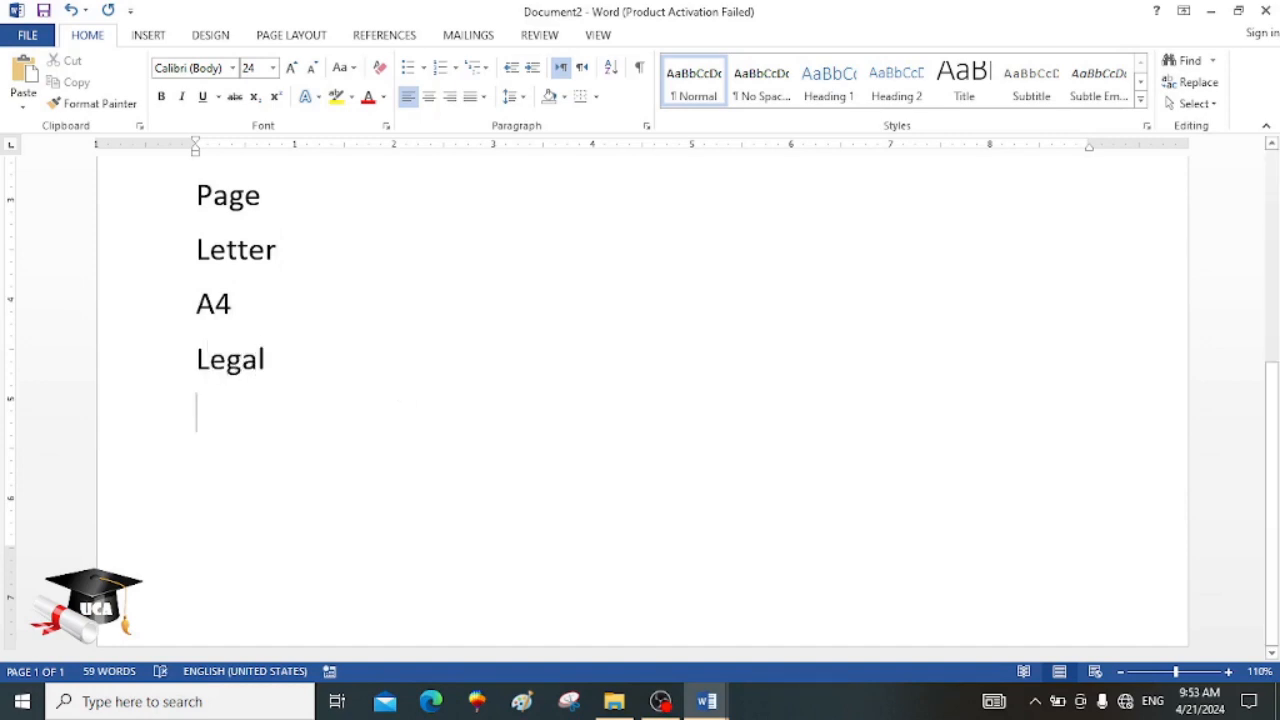
Step: Add the dimensions "8.5 x 11" after "Letter", separated by a tab
{"action": "left_click", "coordinate": [394, 236]}
{"action": "key", "text": "Tab"}
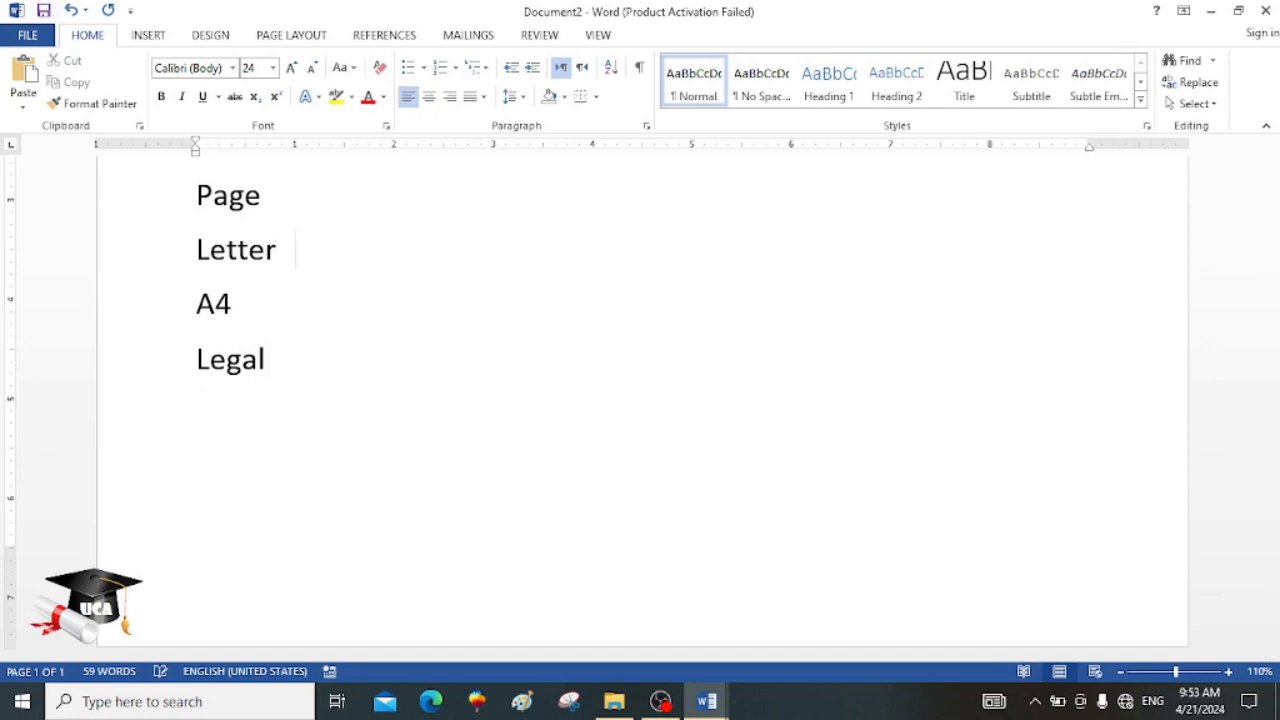
{"action": "type", "text": "8.5 x "}
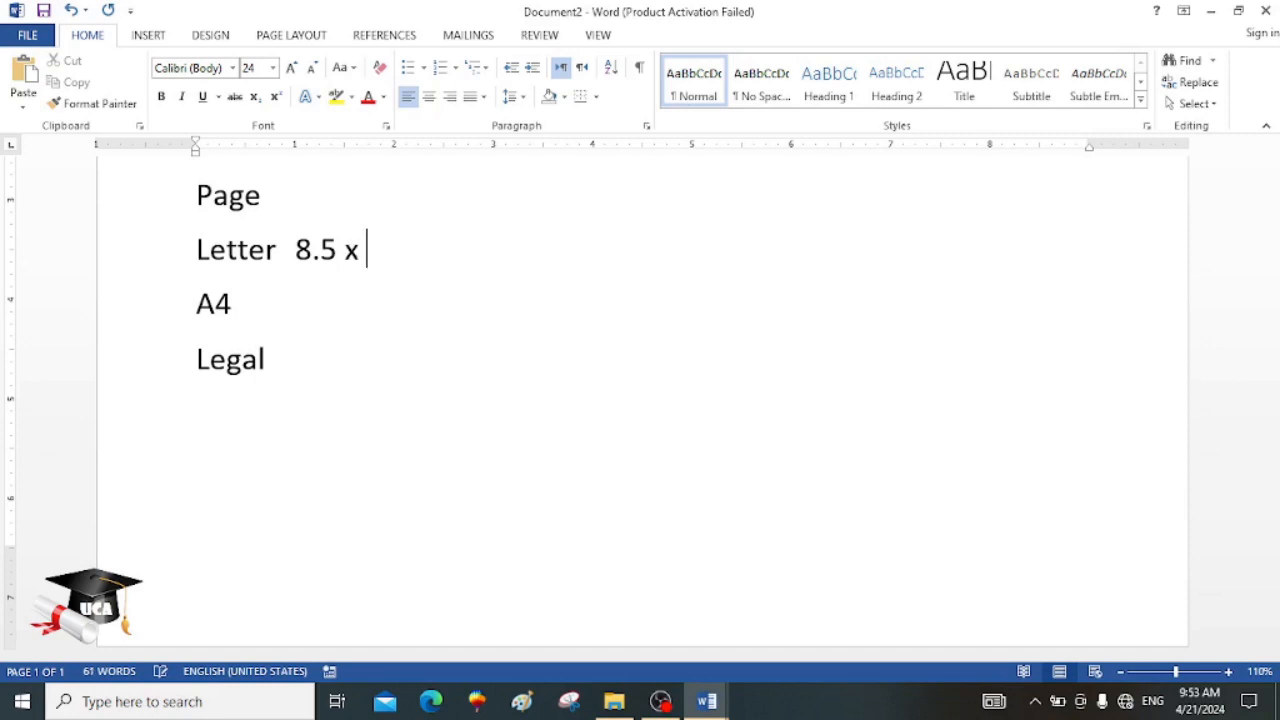
{"action": "type", "text": "11"}
Step: Add a tab after "A4" in the list and change the document's paper size to A4
{"action": "left_click", "coordinate": [232, 304]}
{"action": "key", "text": "Tab"}
{"action": "left_click", "coordinate": [308, 40]}
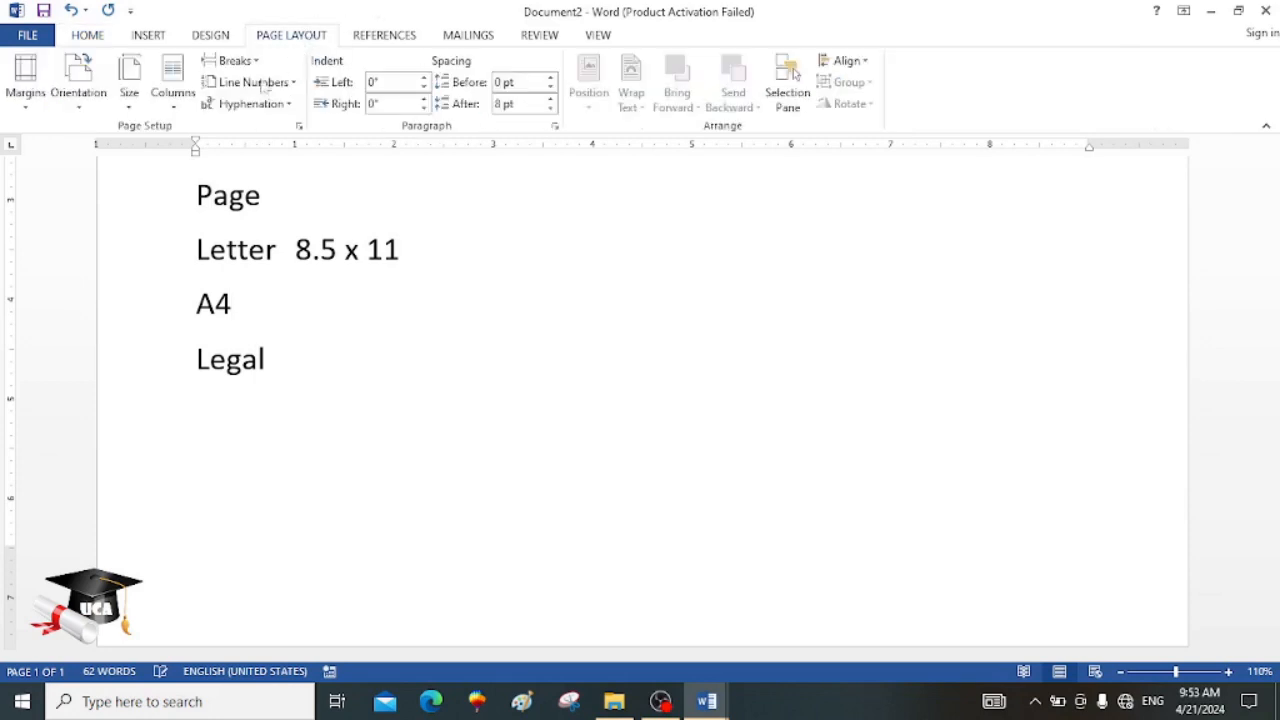
{"action": "left_click", "coordinate": [140, 110]}
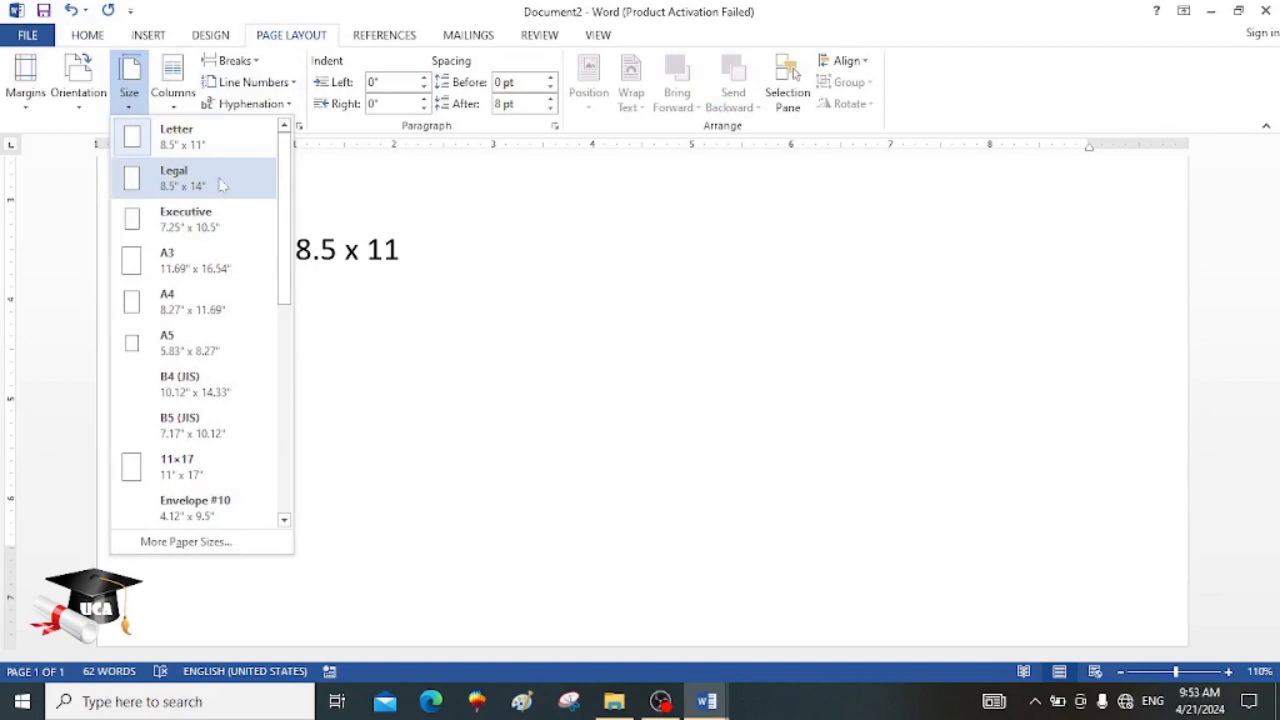
{"action": "left_click", "coordinate": [228, 306]}
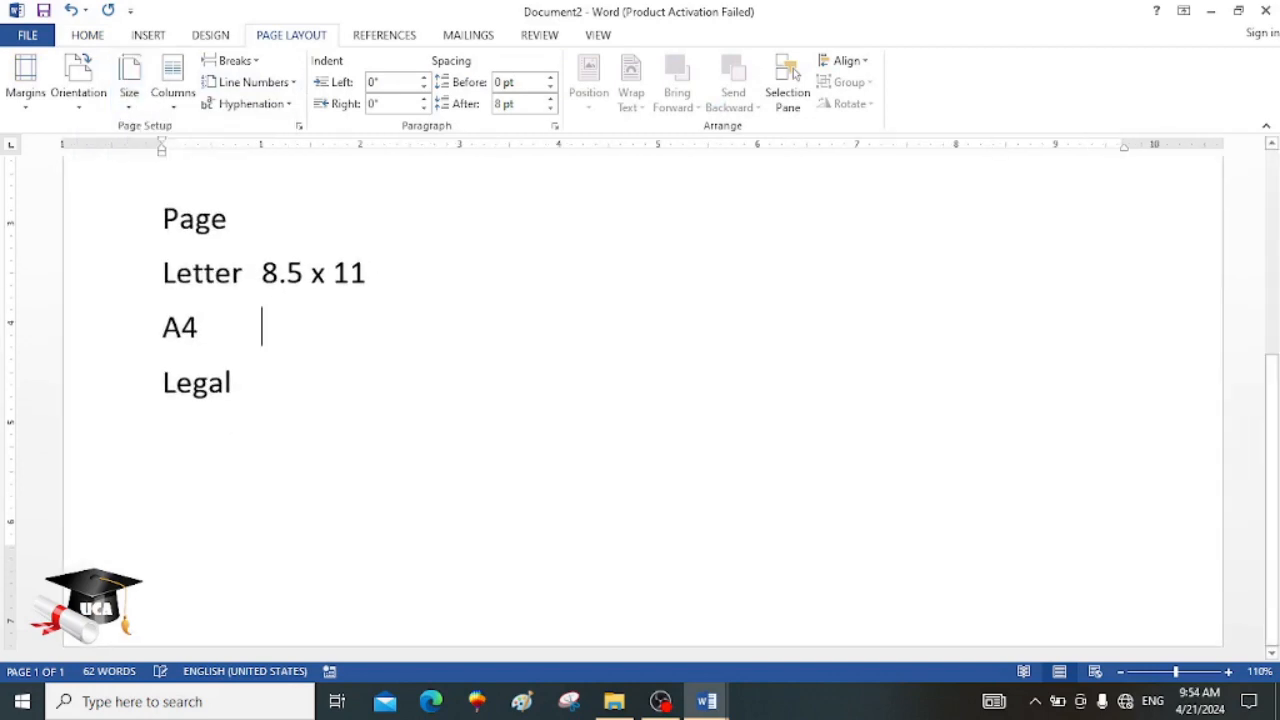
Step: Reselect A4 as the document's paper size
{"action": "left_click_drag", "start_coordinate": [1278, 412], "coordinate": [1279, 287]}
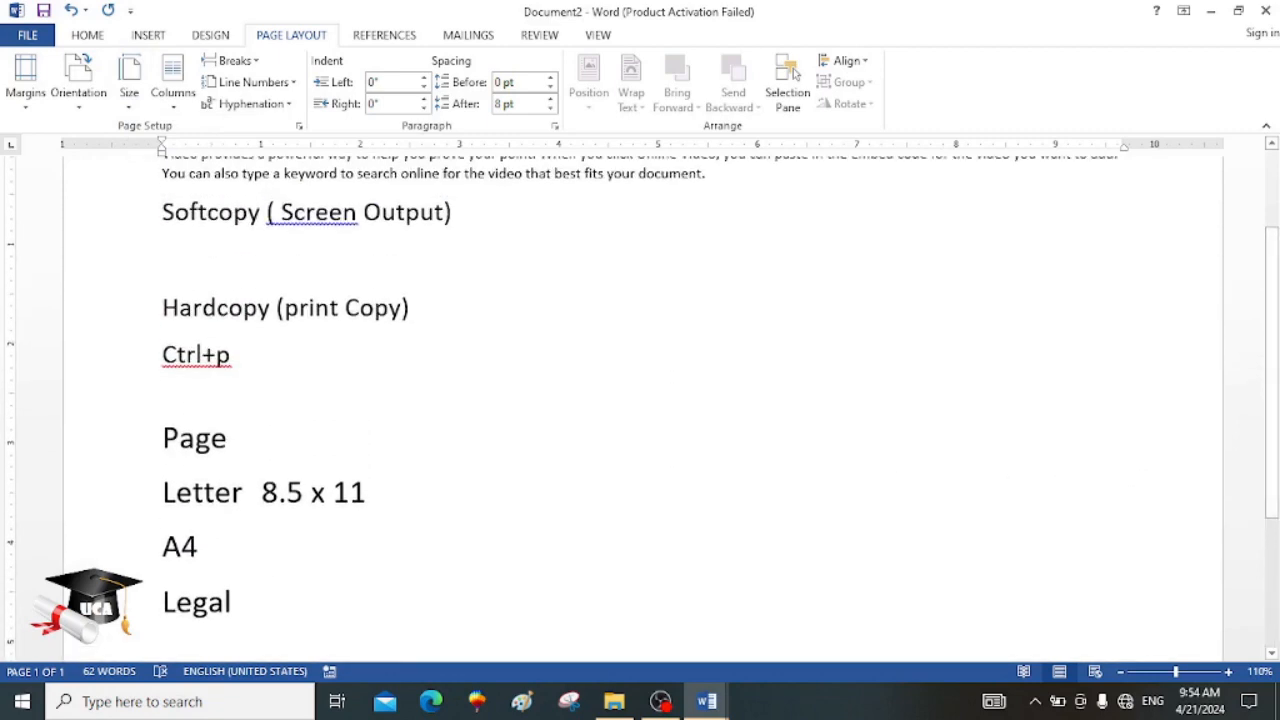
{"action": "left_click", "coordinate": [130, 92]}
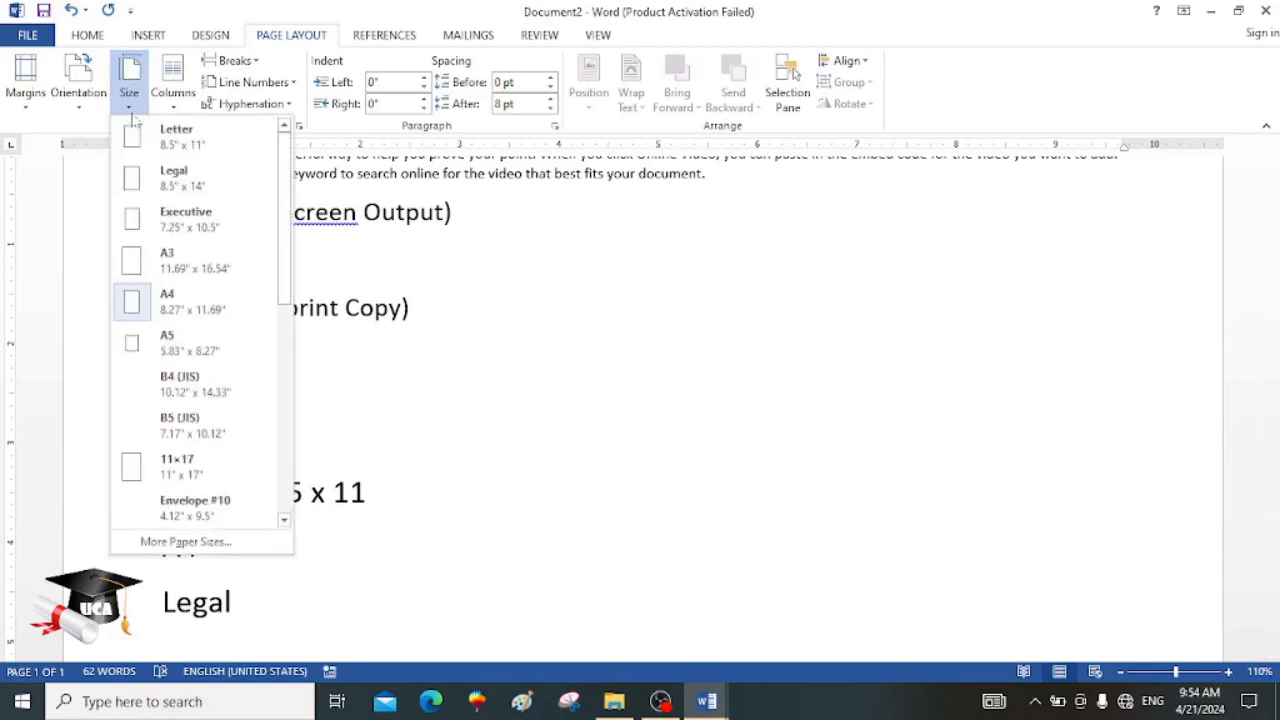
{"action": "left_click", "coordinate": [146, 314]}
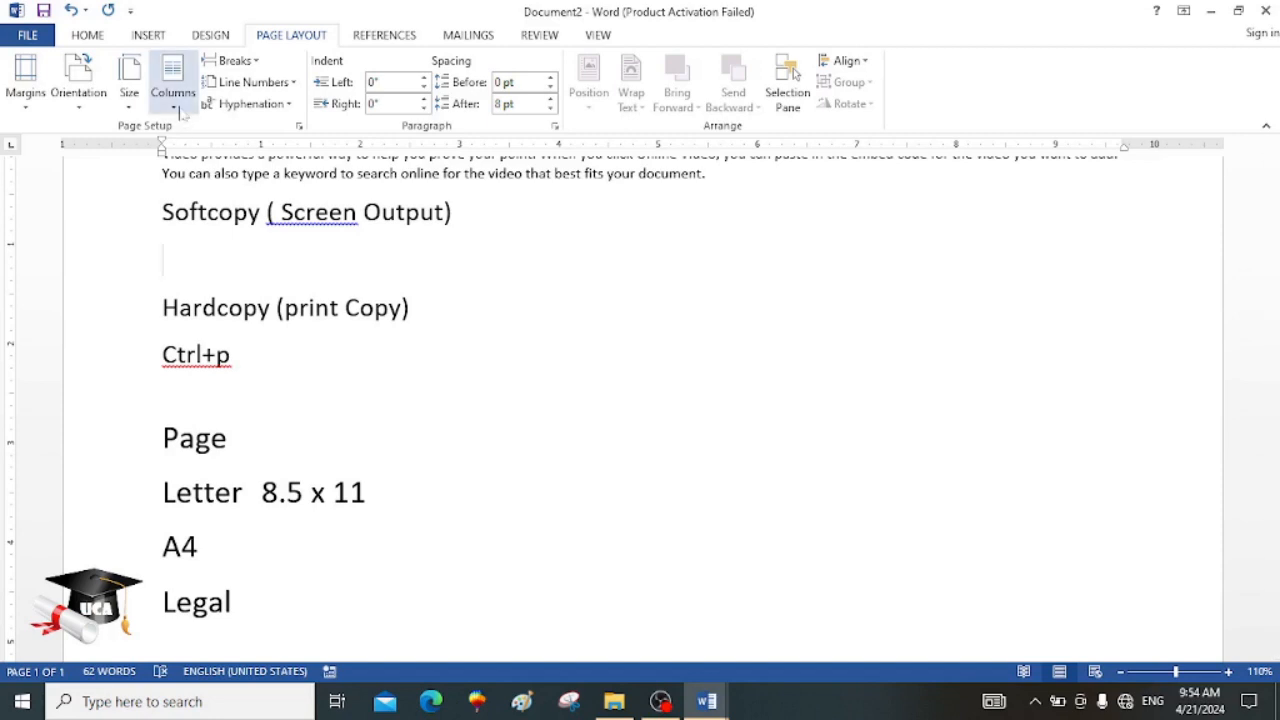
Step: Delete the document's entire contents, leaving a blank page
{"action": "scroll", "coordinate": [1273, 233], "scroll_direction": "up", "scroll_amount": 2}
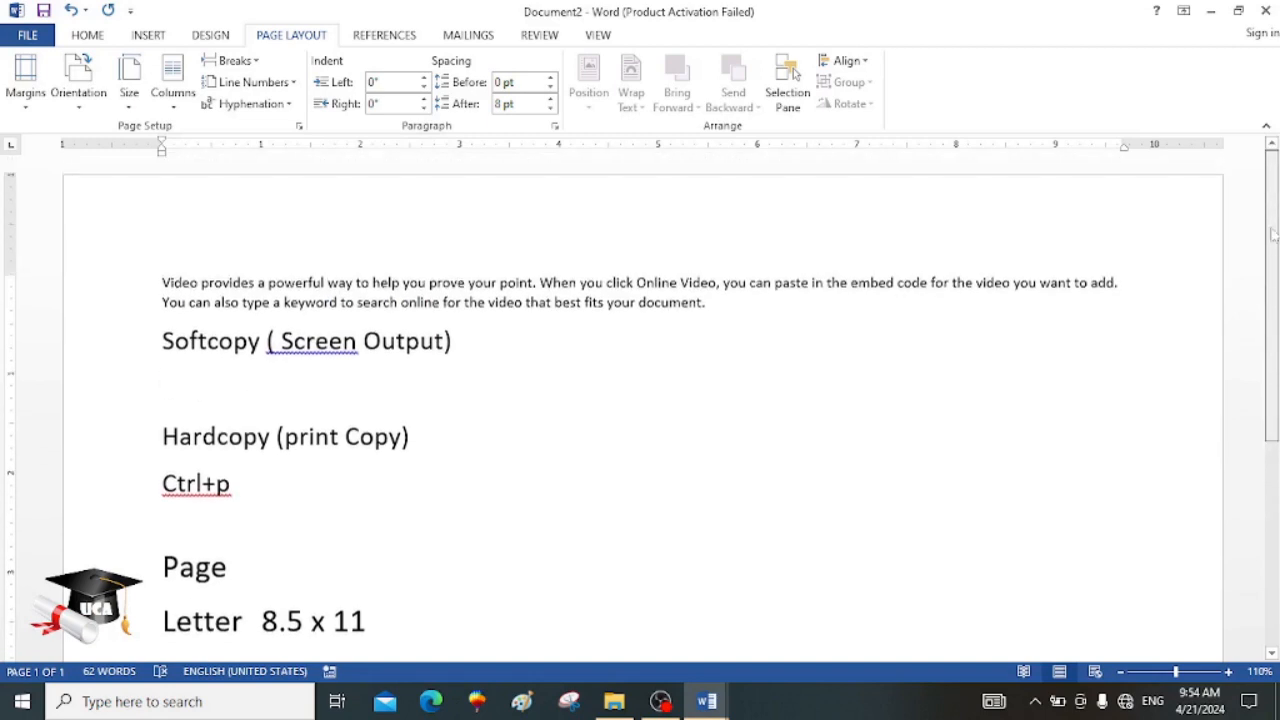
{"action": "key", "text": "ctrl+a"}
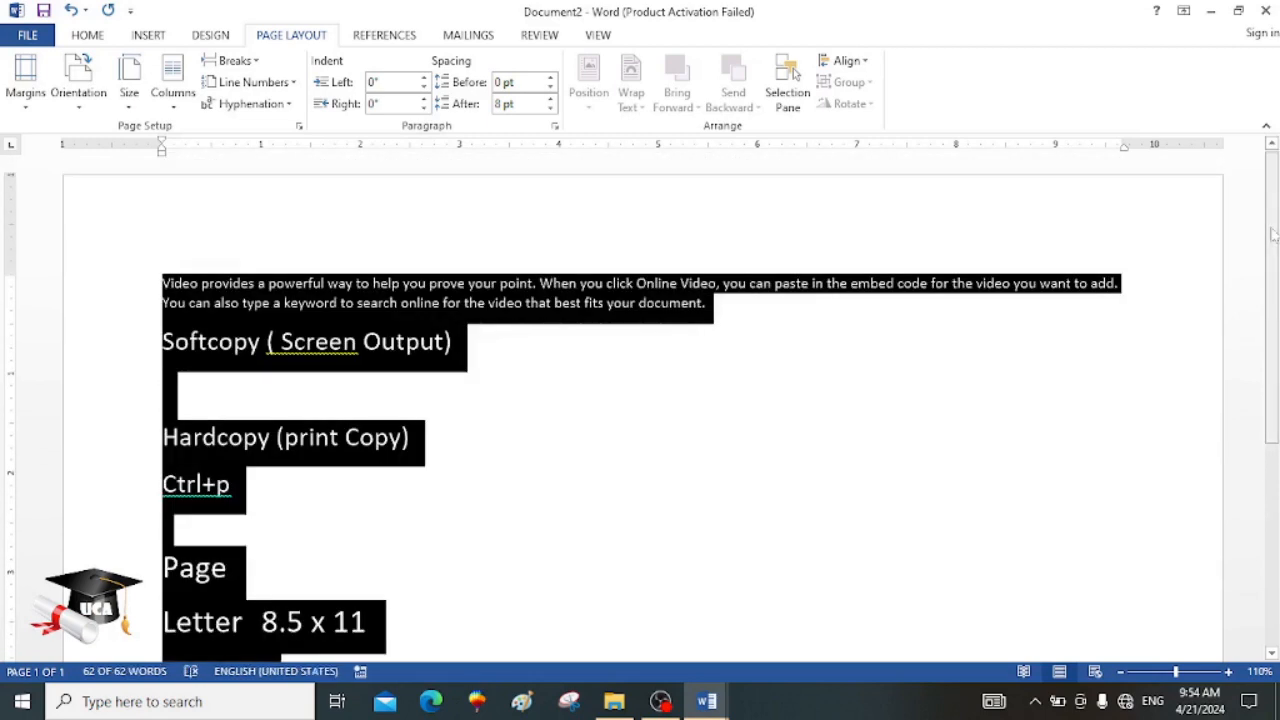
{"action": "key", "text": "Delete"}
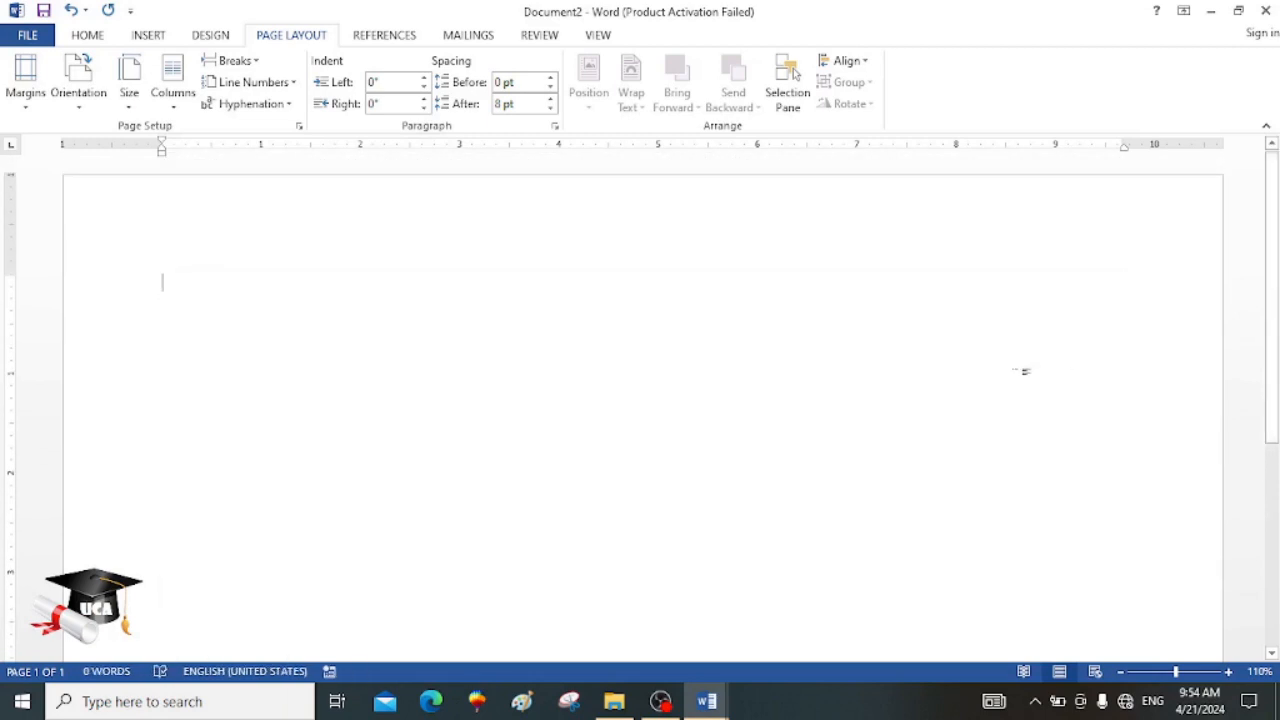
Step: Split the page into three columns and generate one sample paragraph in the first column with =rand(1)
{"action": "left_click", "coordinate": [174, 105]}
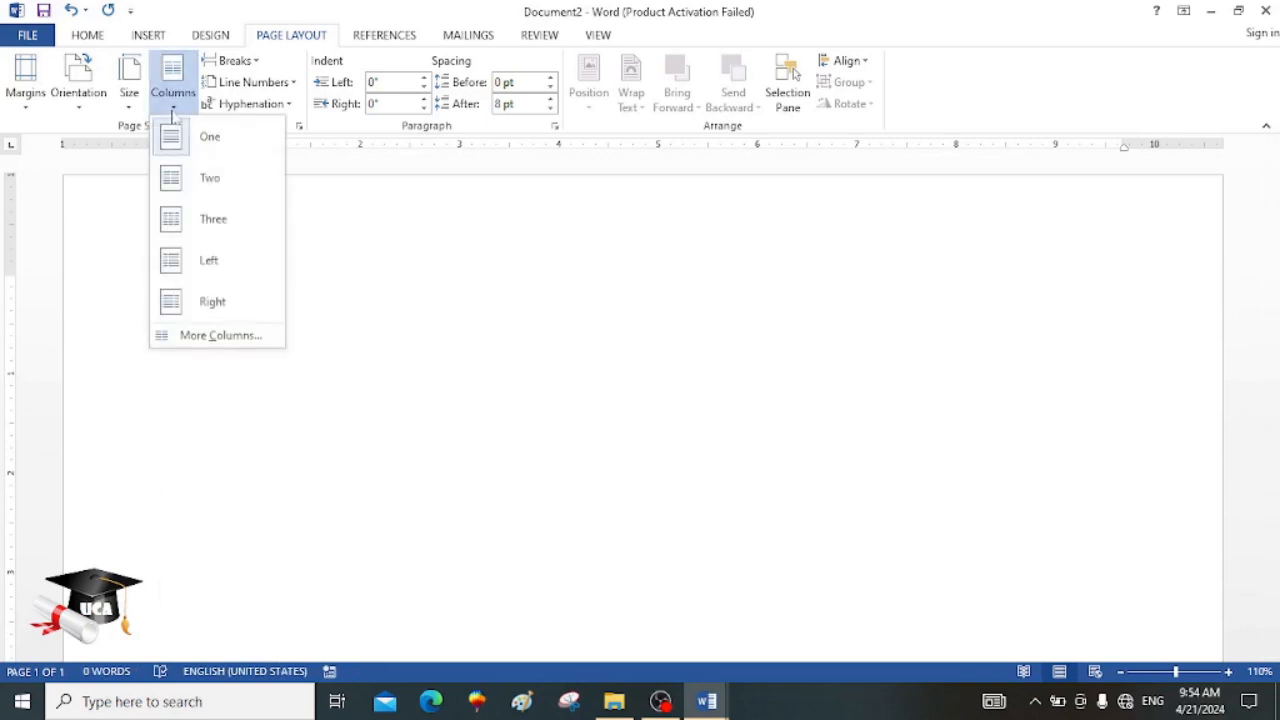
{"action": "left_click", "coordinate": [241, 218]}
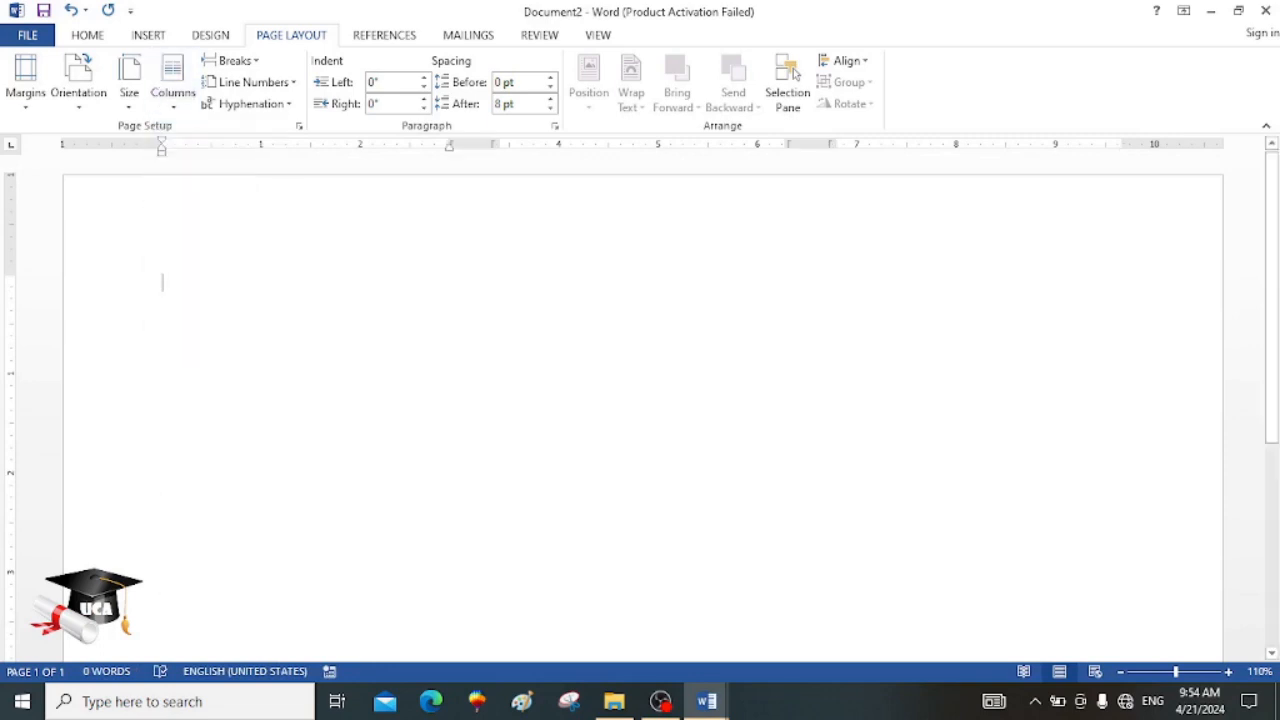
{"action": "type", "text": "=rand("}
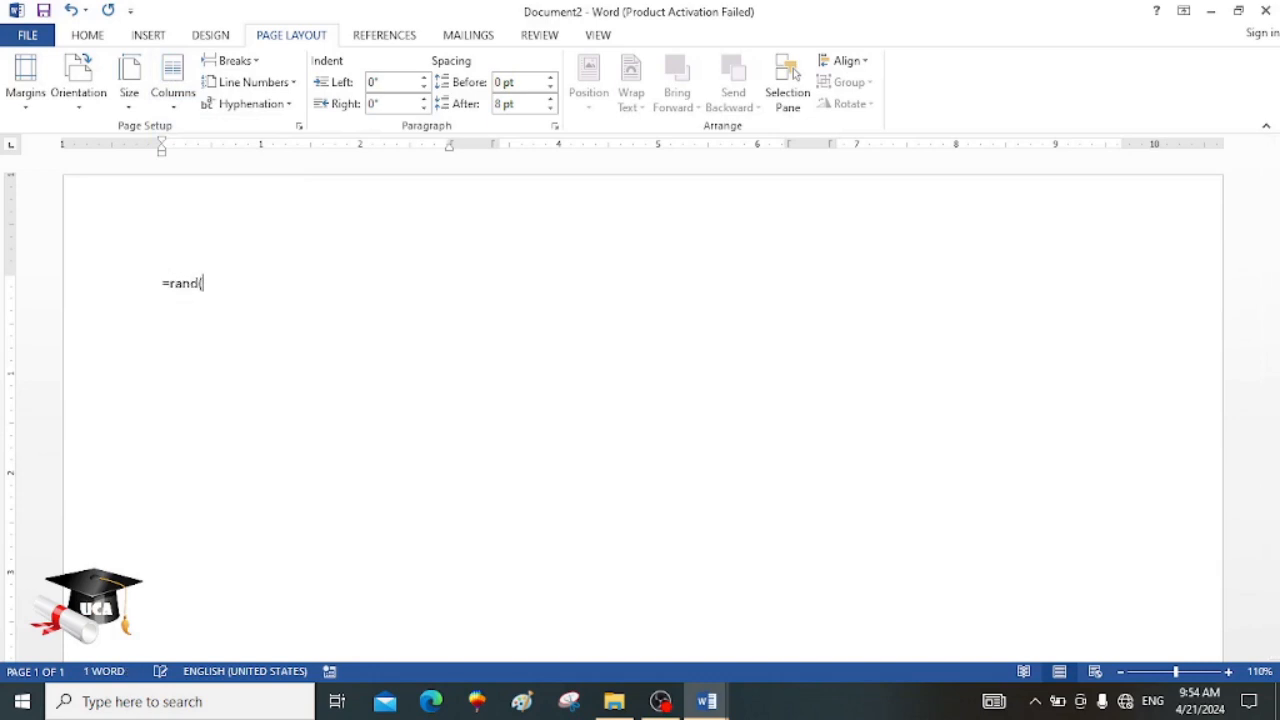
{"action": "type", "text": "1)"}
{"action": "key", "text": "Return"}
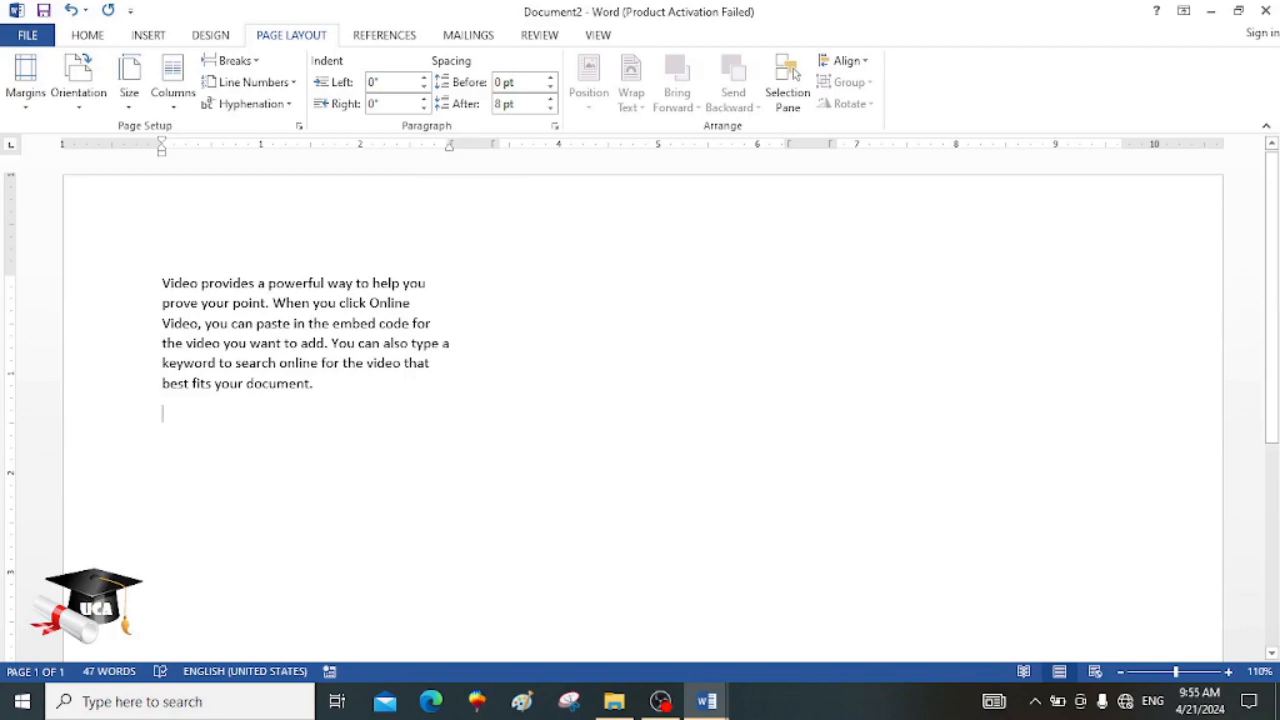
Step: Insert a column break after the first paragraph and generate a sample paragraph in the second column with =rand(1)
{"action": "left_click", "coordinate": [232, 61]}
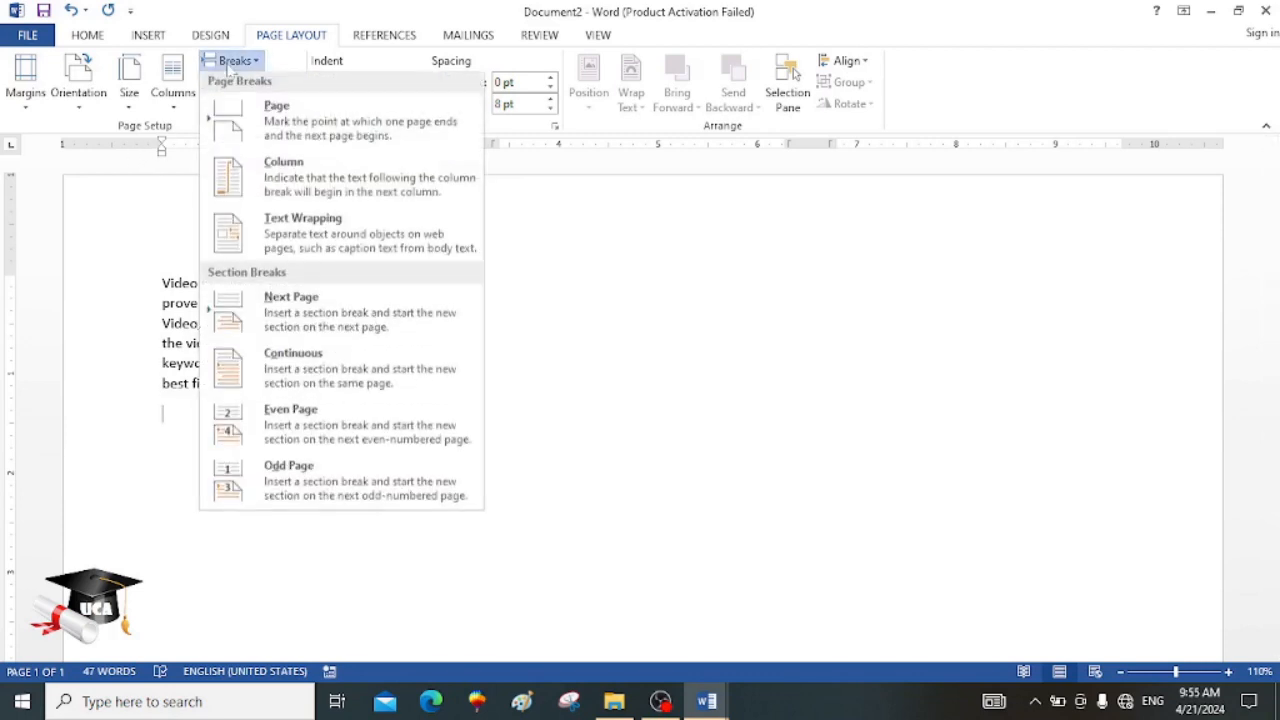
{"action": "left_click", "coordinate": [262, 172]}
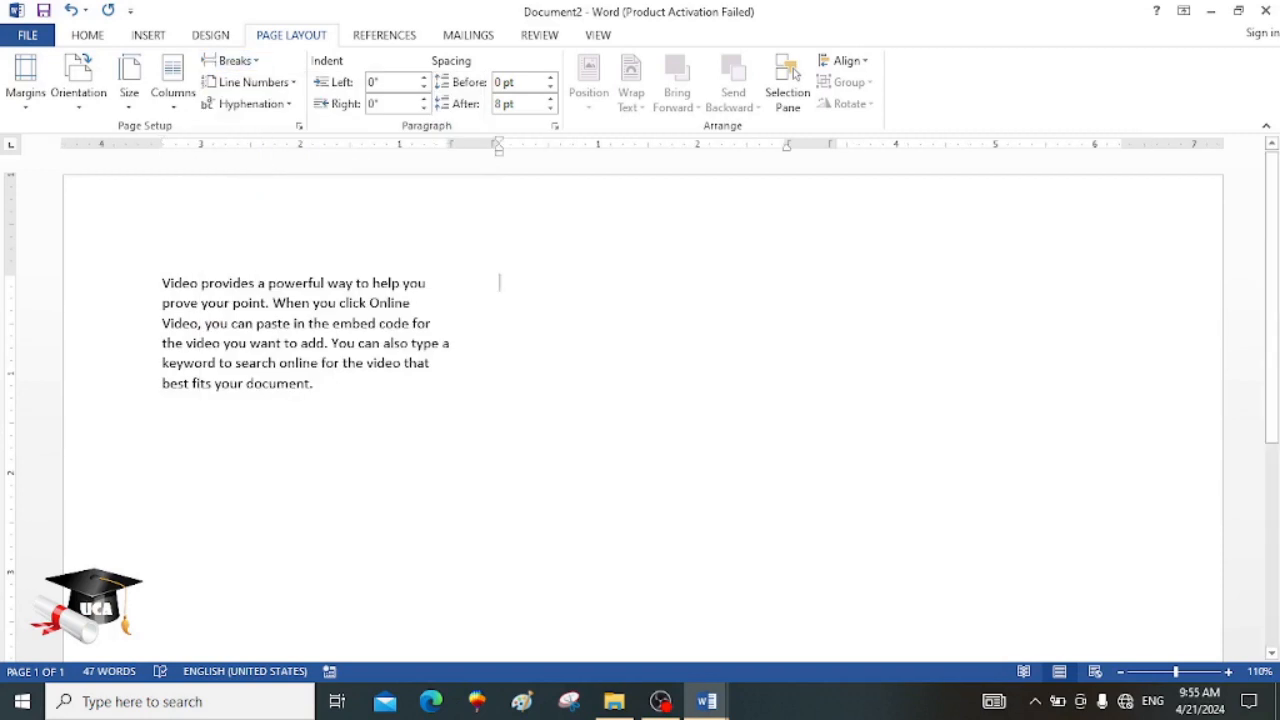
{"action": "type", "text": "=ran"}
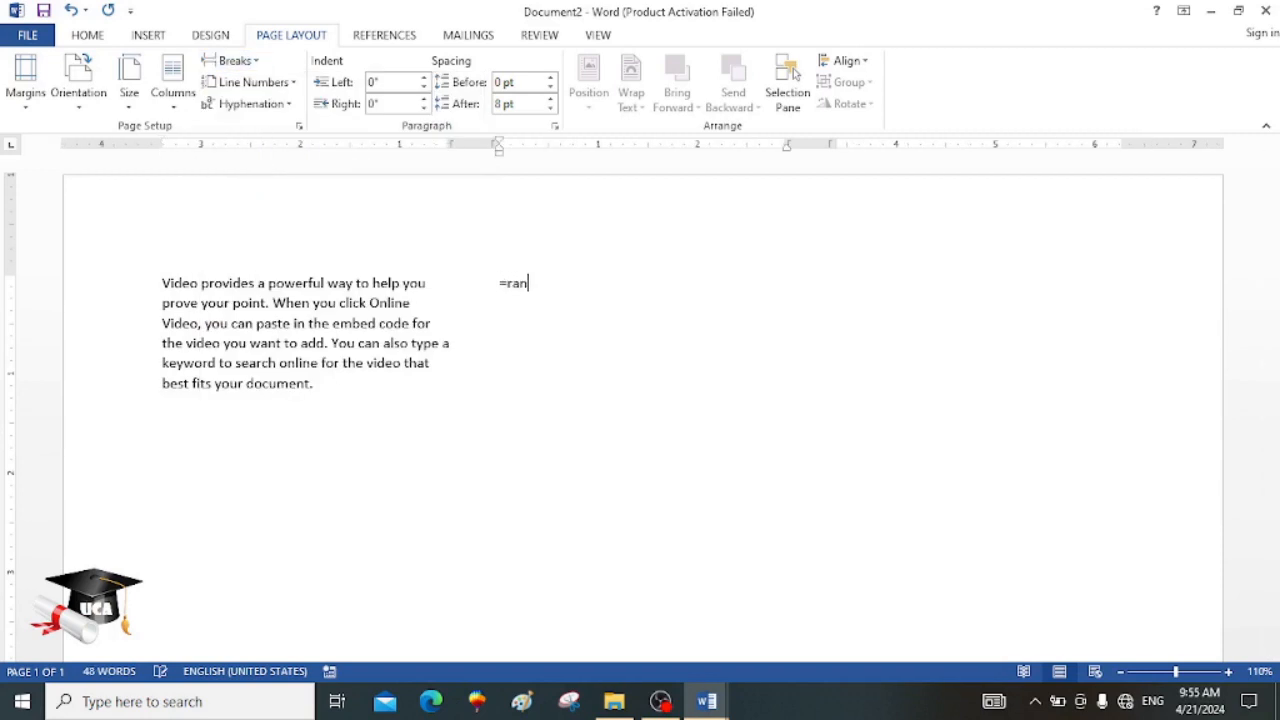
{"action": "type", "text": "d(1)"}
{"action": "key", "text": "Return"}
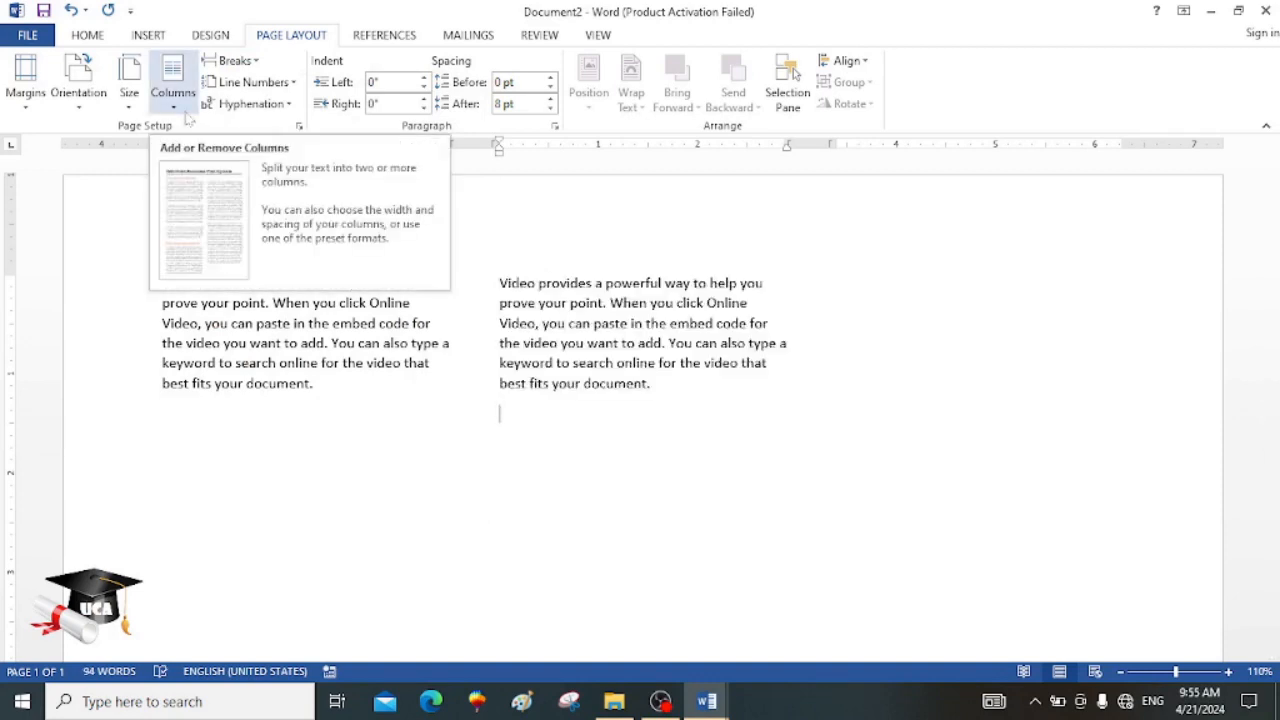
Step: Insert a column break after the second paragraph and generate a sample paragraph in the third column with =rand(1)
{"action": "left_click", "coordinate": [248, 62]}
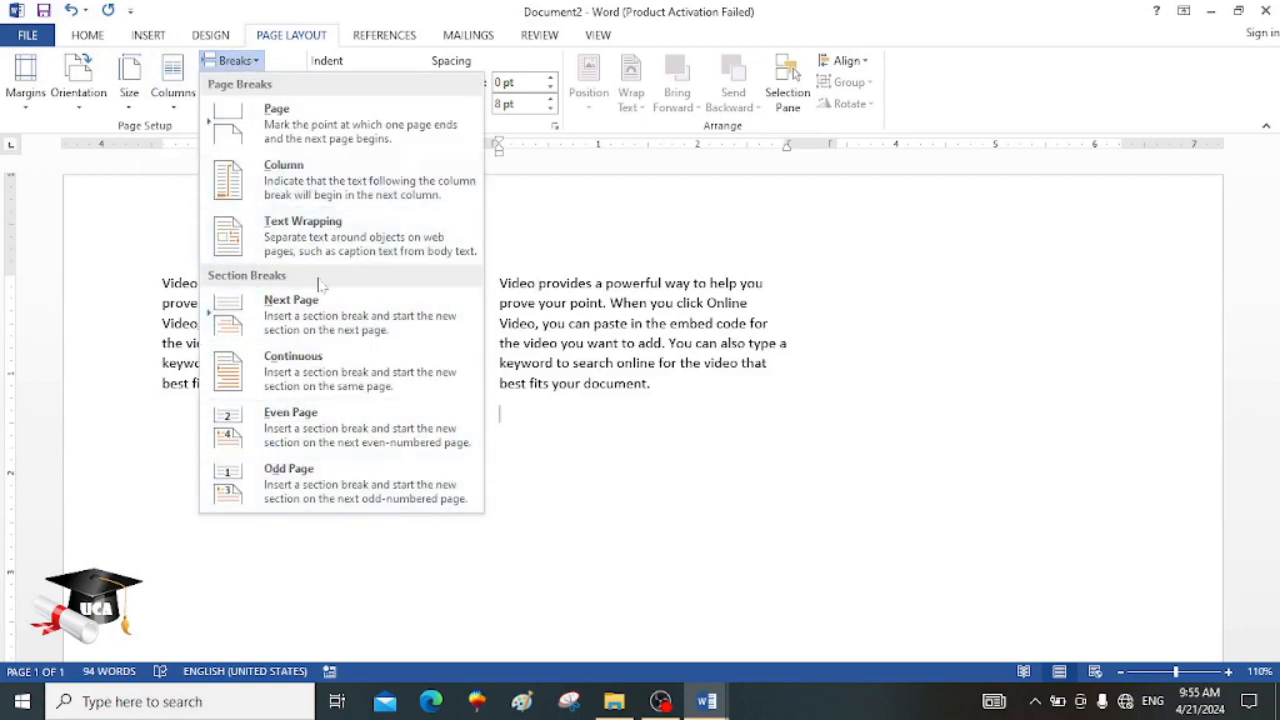
{"action": "left_click", "coordinate": [299, 176]}
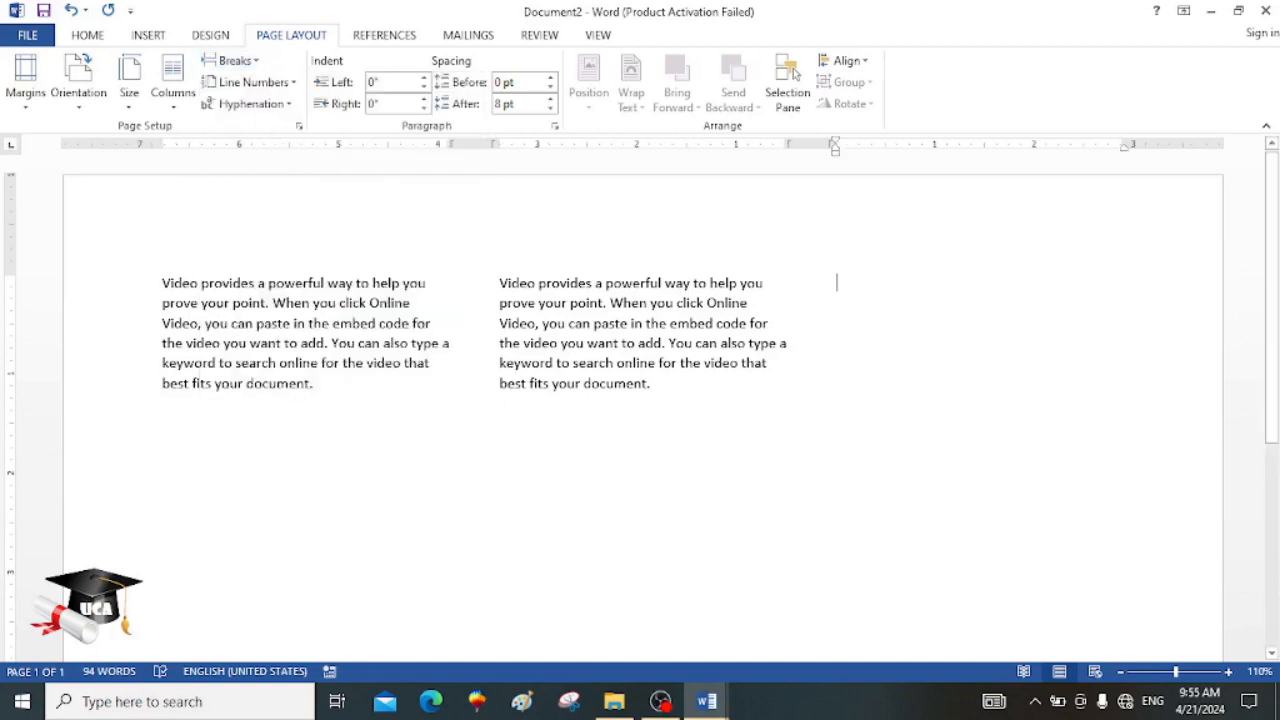
{"action": "type", "text": "=rand"}
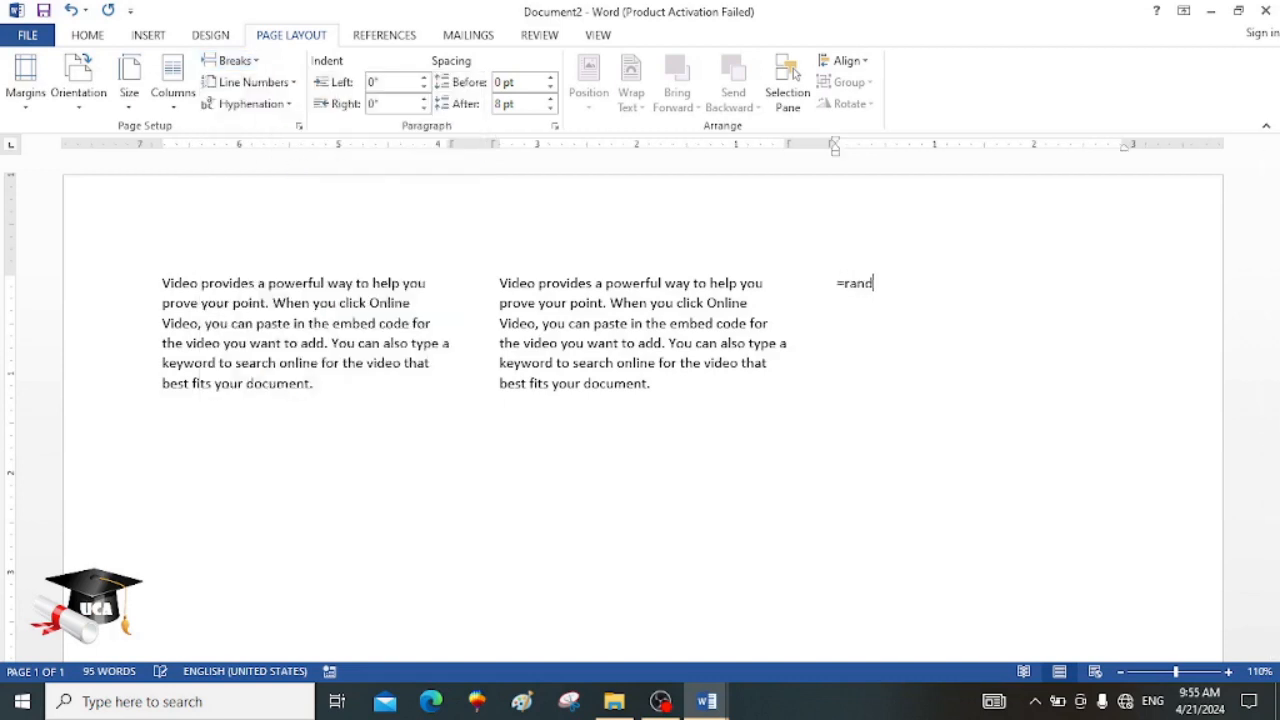
{"action": "type", "text": "(1)"}
{"action": "key", "text": "Return"}
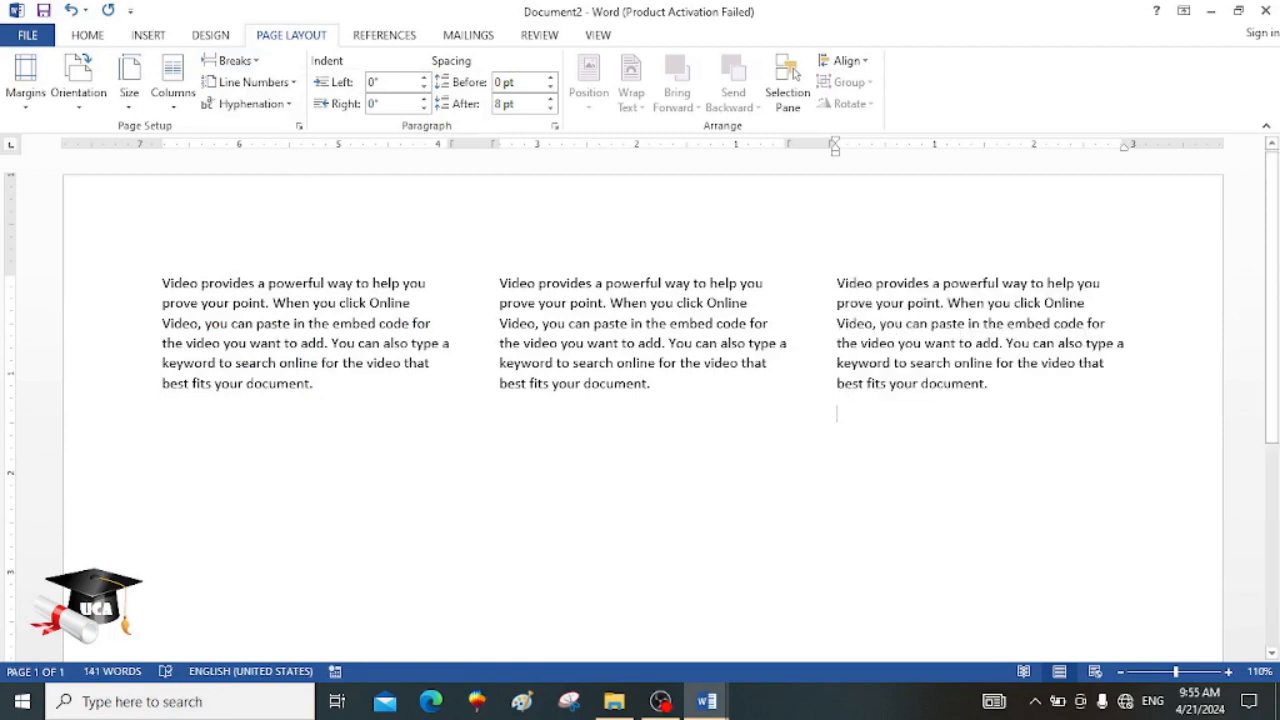
Step: Add a blank line below the first column's paragraph
{"action": "left_click", "coordinate": [505, 414]}
{"action": "key", "text": "Return"}
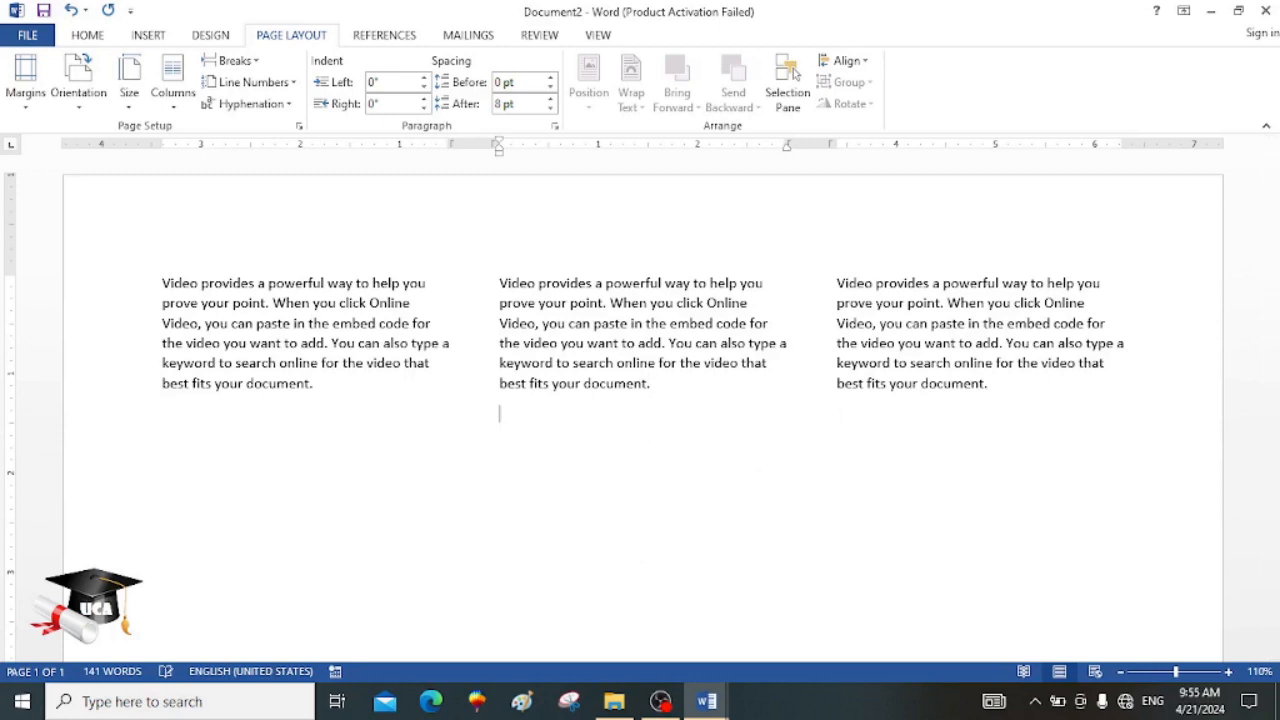
{"action": "left_click", "coordinate": [356, 439]}
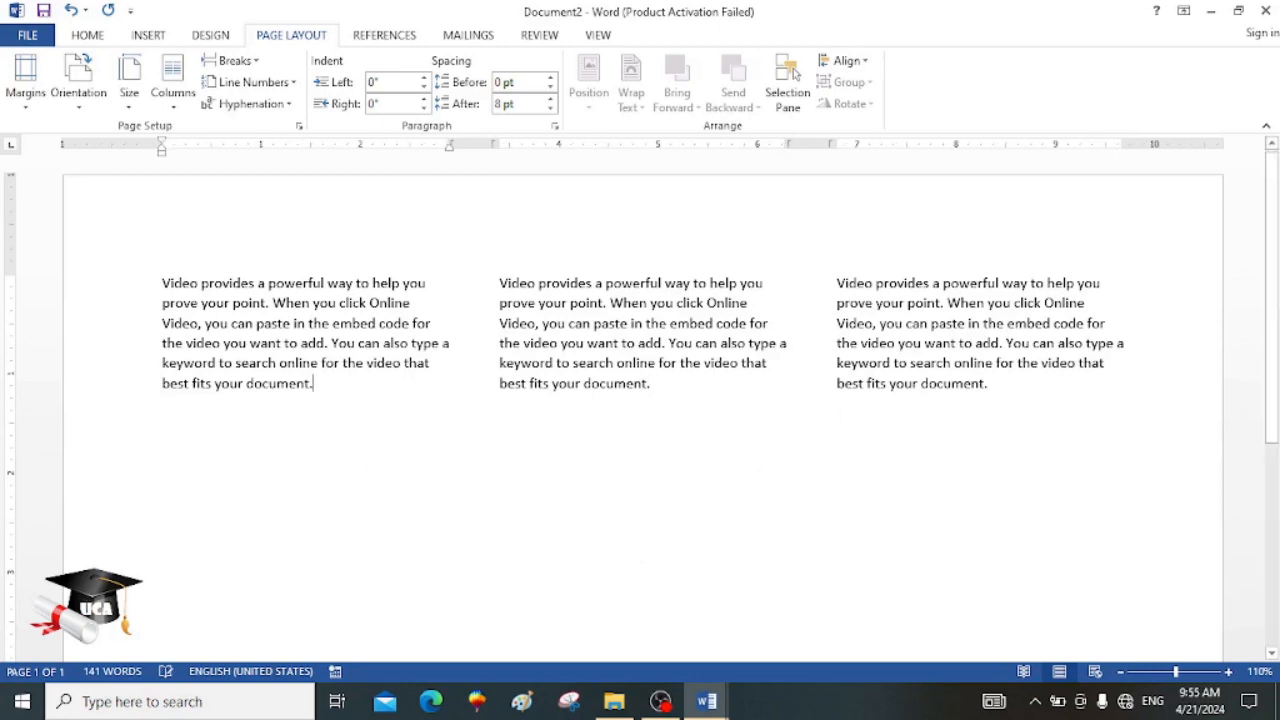
{"action": "key", "text": "Return"}
Step: Switch to Document1 and examine its layout of three lined columns between full-width paragraphs at 130% zoom
{"action": "mouse_move", "coordinate": [707, 701]}
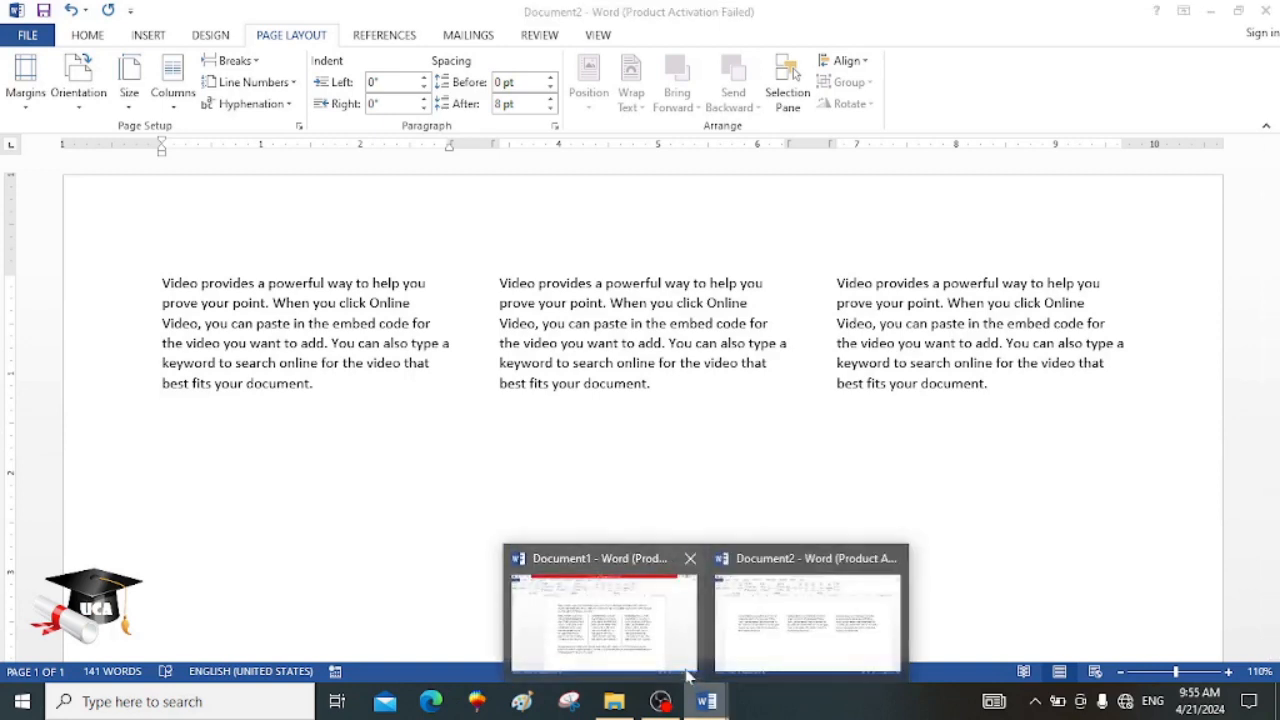
{"action": "left_click", "coordinate": [688, 676]}
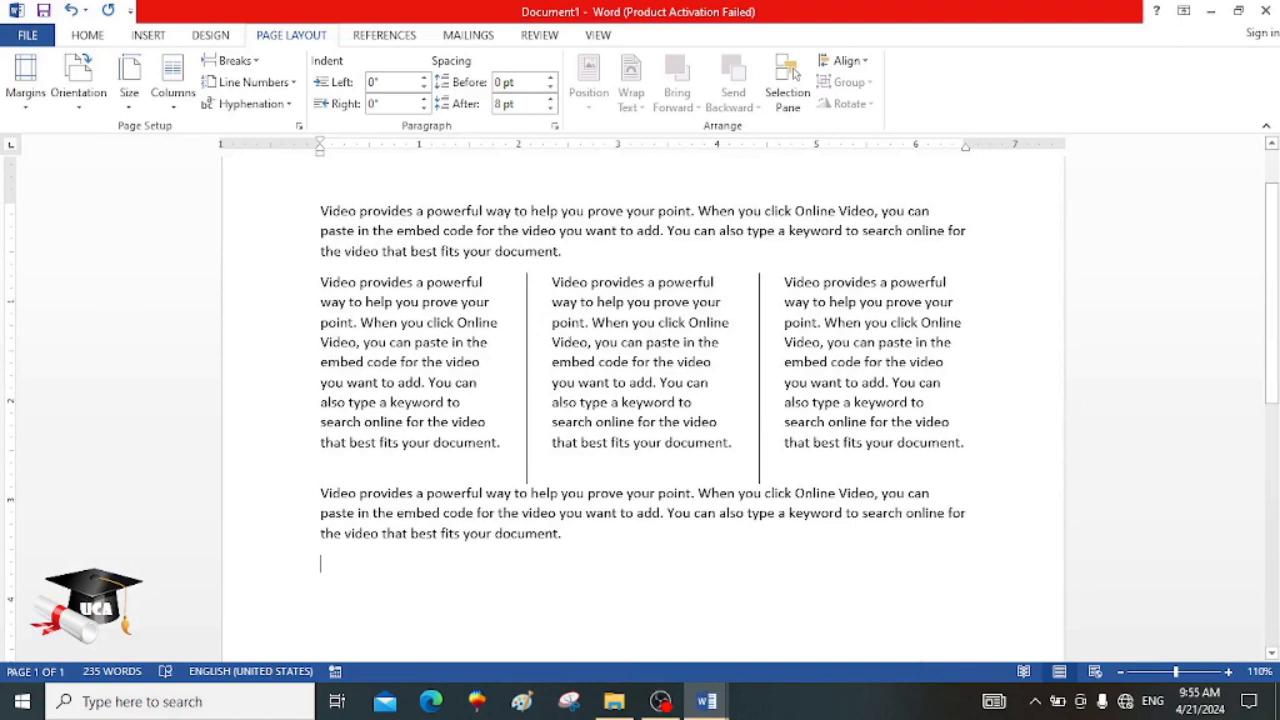
{"action": "left_click", "coordinate": [1228, 671]}
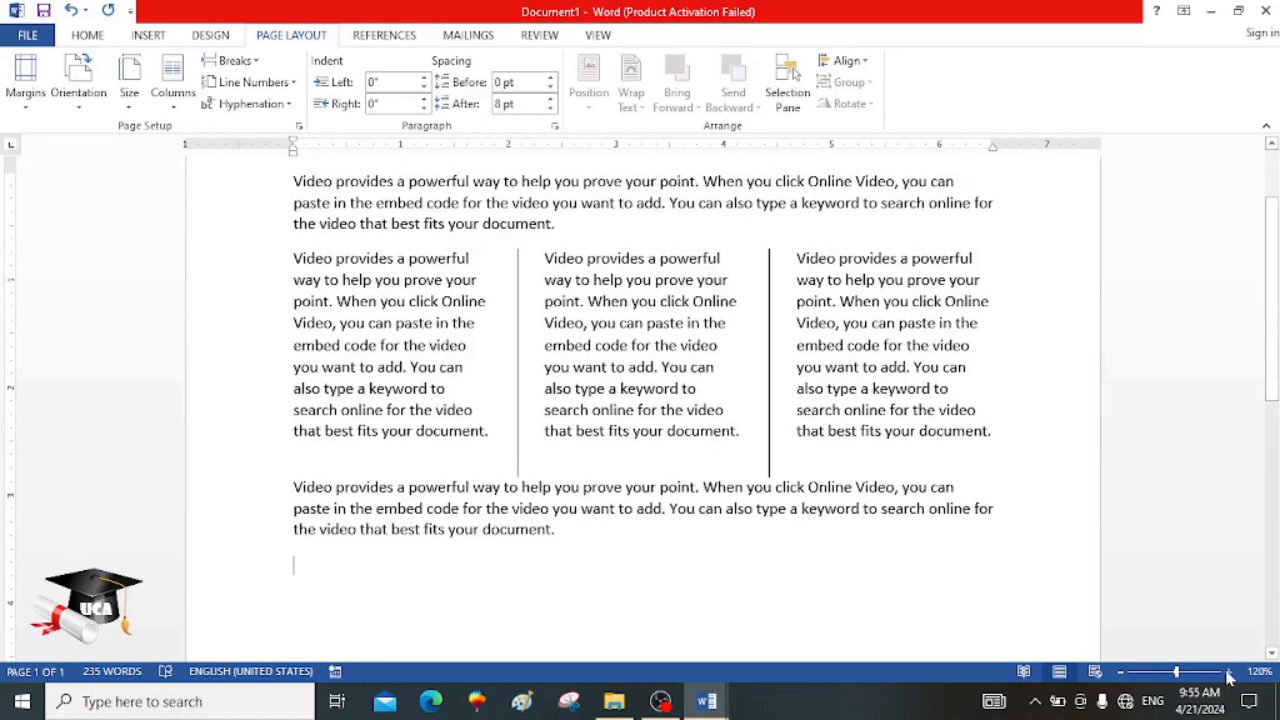
{"action": "left_click", "coordinate": [1228, 671]}
{"action": "scroll", "coordinate": [1272, 310], "scroll_direction": "up", "scroll_amount": 2}
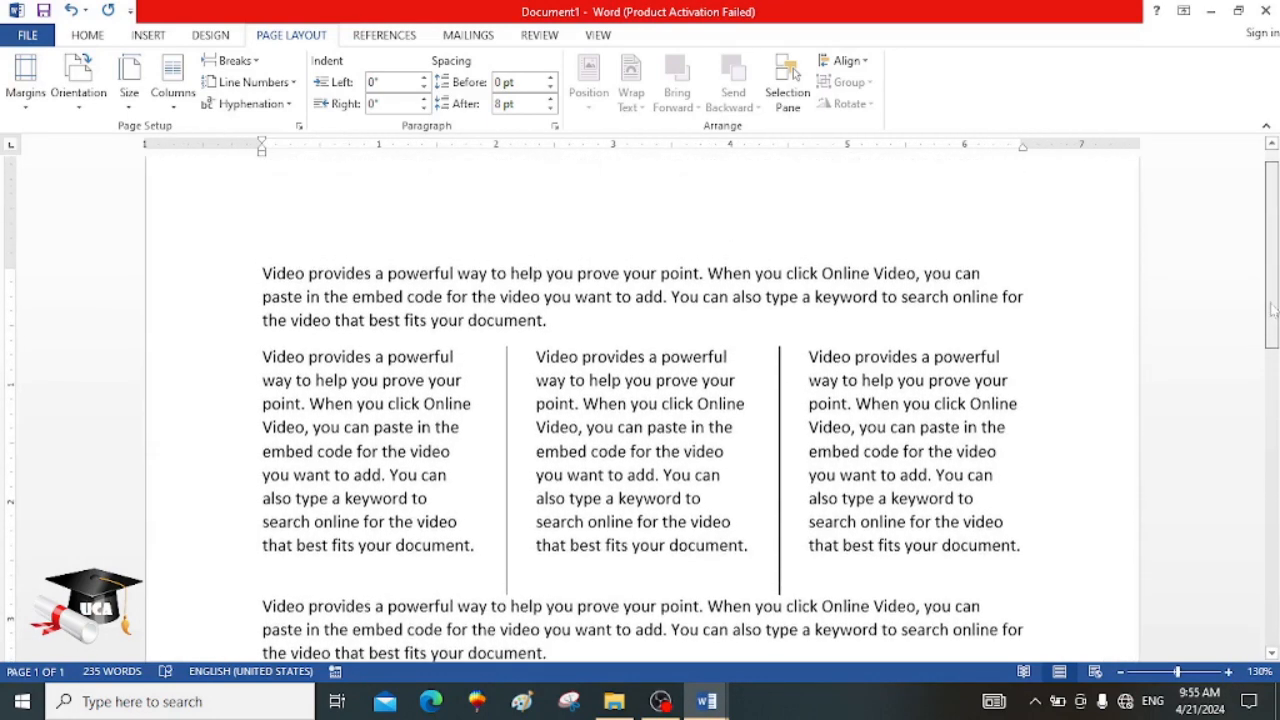
{"action": "left_click_drag", "start_coordinate": [1272, 310], "coordinate": [1277, 303]}
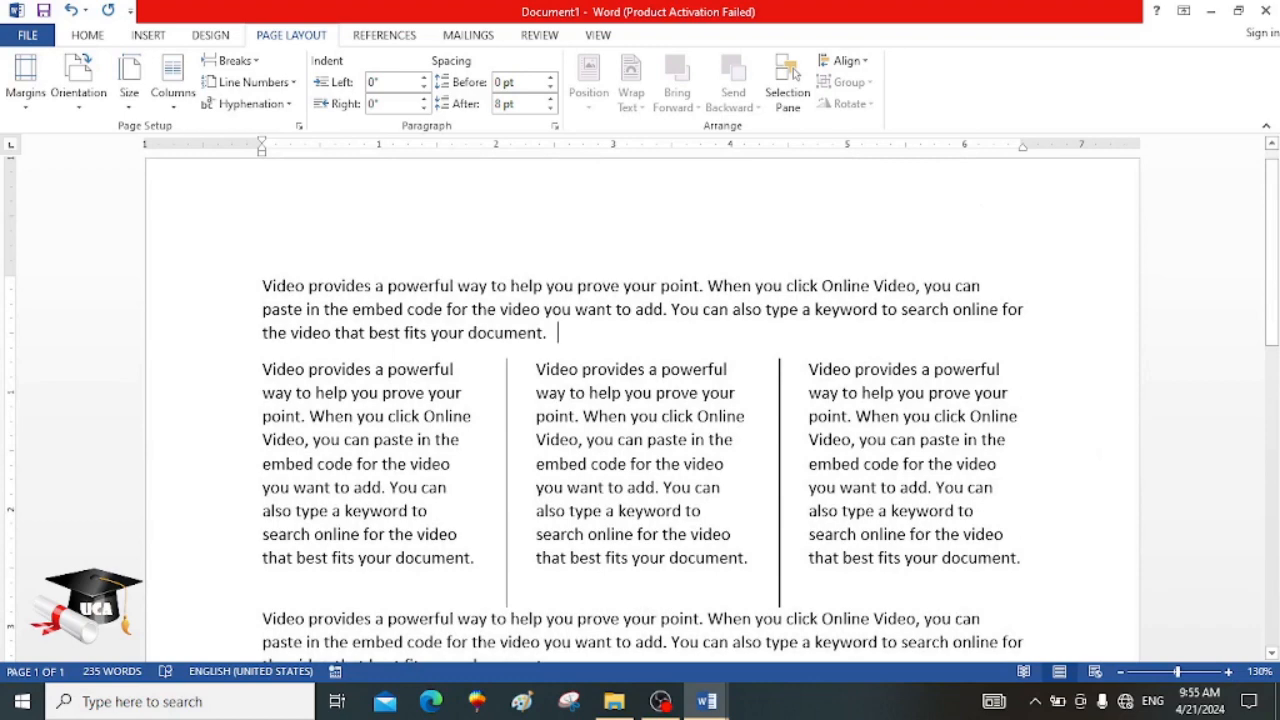
{"action": "left_click_drag", "start_coordinate": [1277, 285], "coordinate": [1277, 338]}
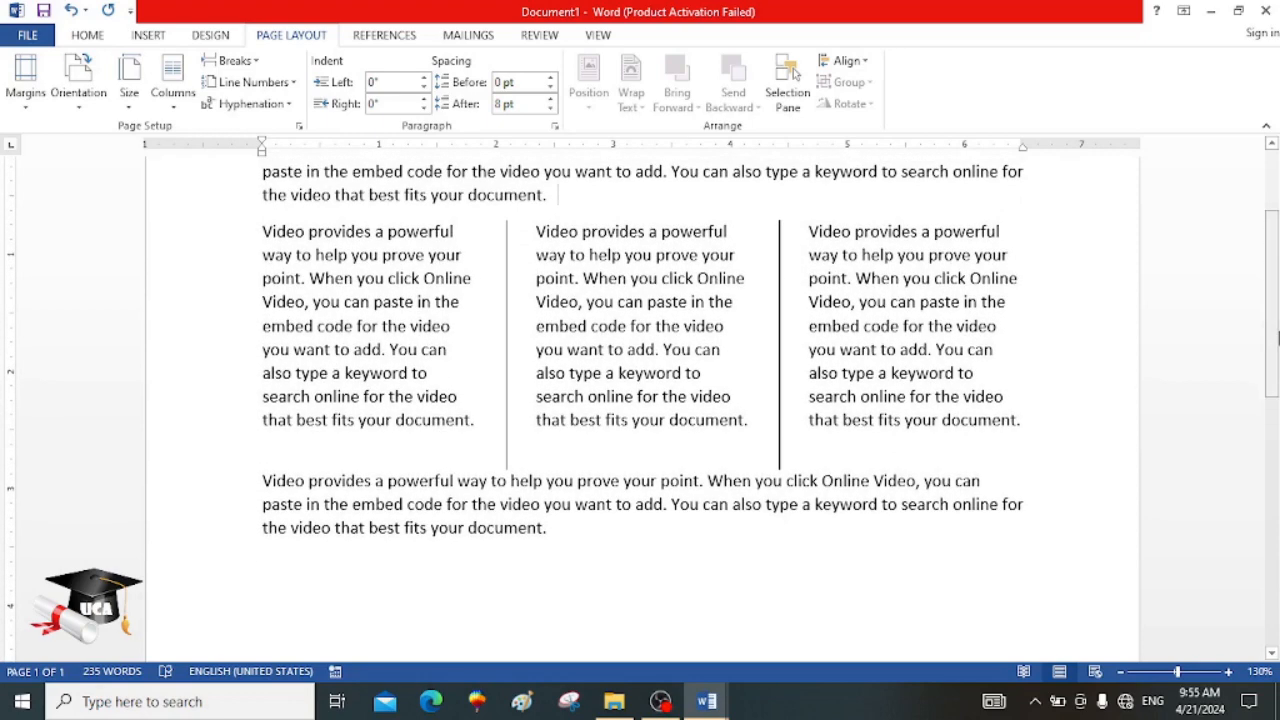
Step: Return to Document2 and undo the sample text, column breaks and three-column layout back to the blank page
{"action": "left_click", "coordinate": [722, 702]}
{"action": "left_click", "coordinate": [782, 655]}
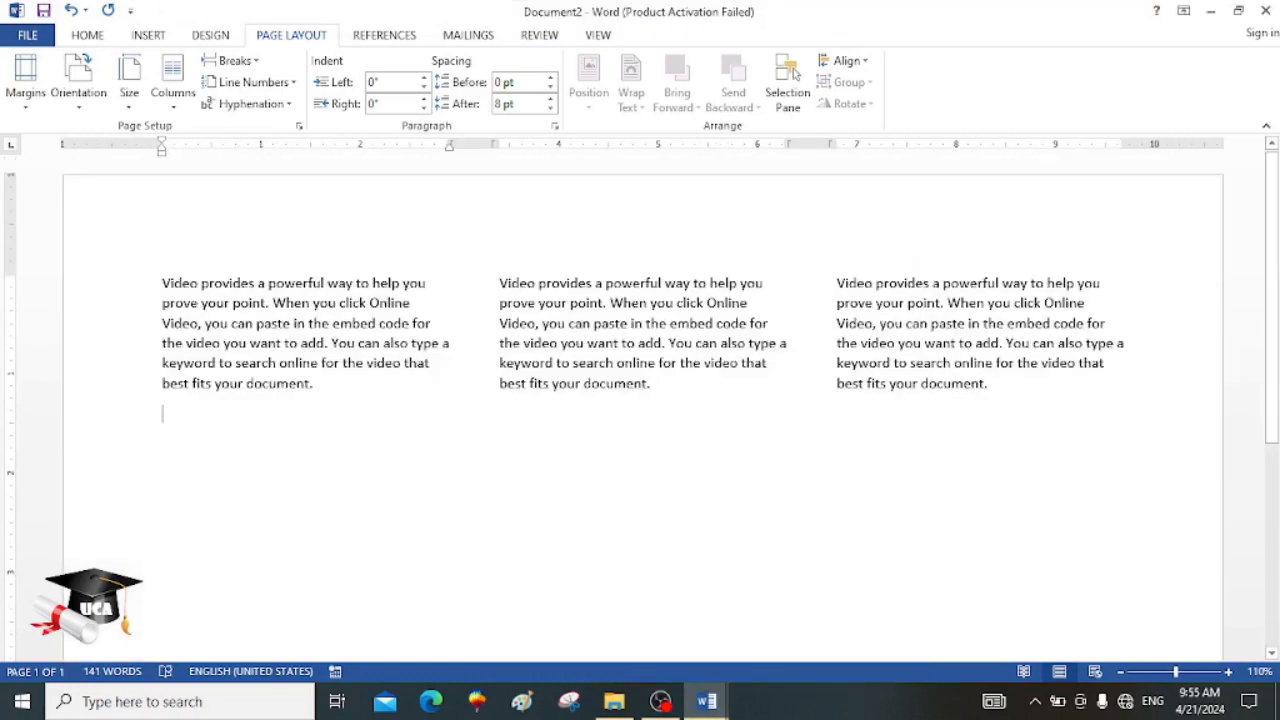
{"action": "key", "text": "ctrl+z"}
{"action": "key", "text": "ctrl+z"}
{"action": "key", "text": "ctrl+z"}
{"action": "key", "text": "ctrl+z"}
{"action": "key", "text": "ctrl+z"}
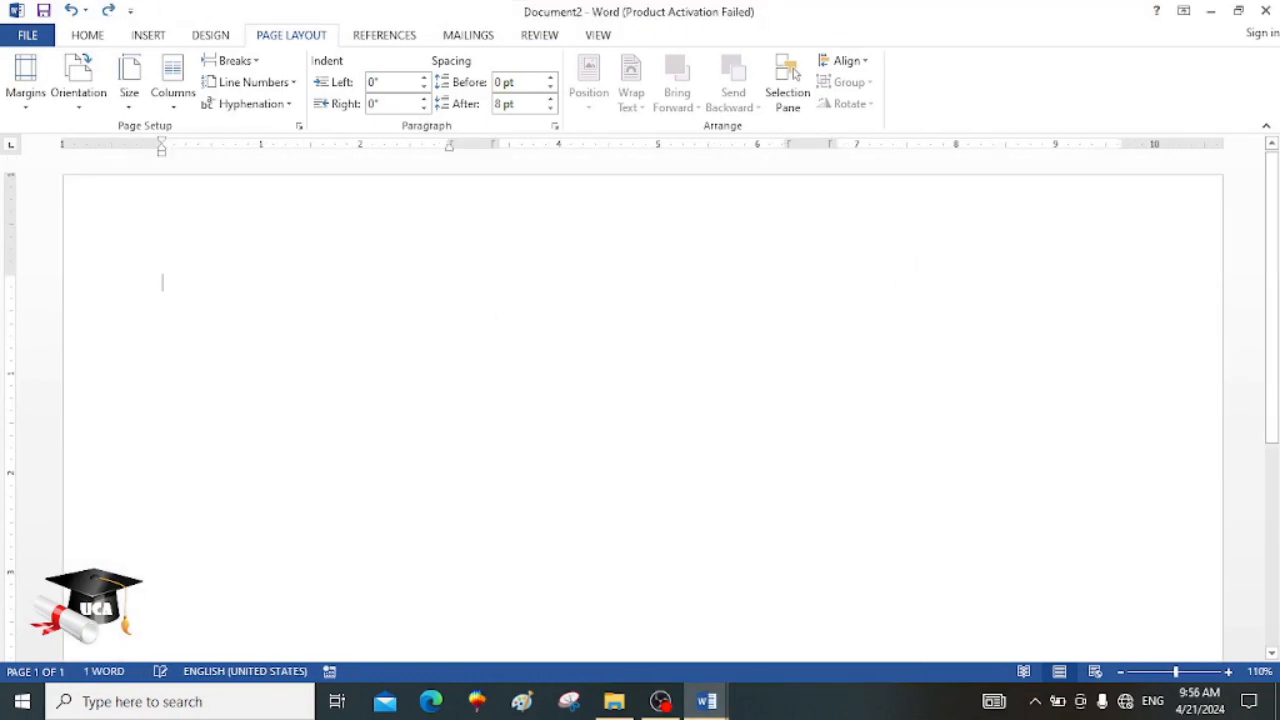
{"action": "key", "text": "ctrl+z"}
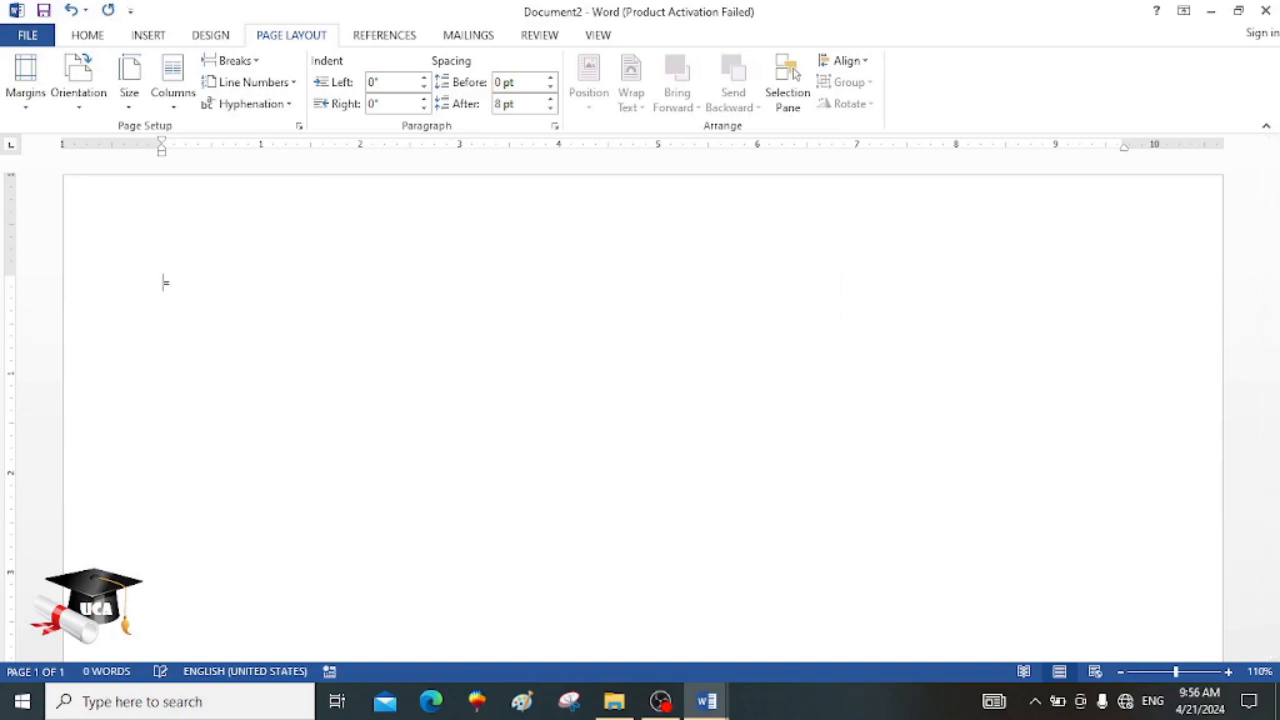
Step: Generate one full-width sample paragraph with =rand(1) and change the page orientation to portrait
{"action": "type", "text": "=rand(1)"}
{"action": "key", "text": "Return"}
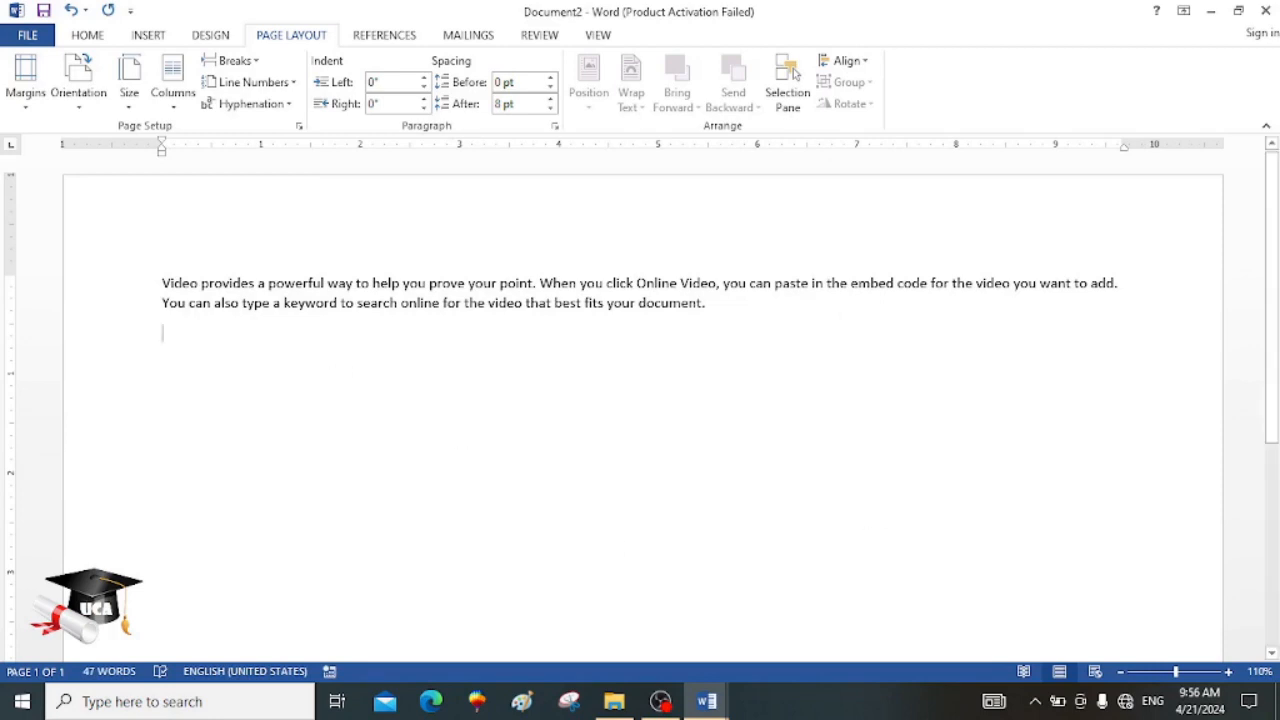
{"action": "left_click", "coordinate": [68, 113]}
{"action": "left_click", "coordinate": [90, 135]}
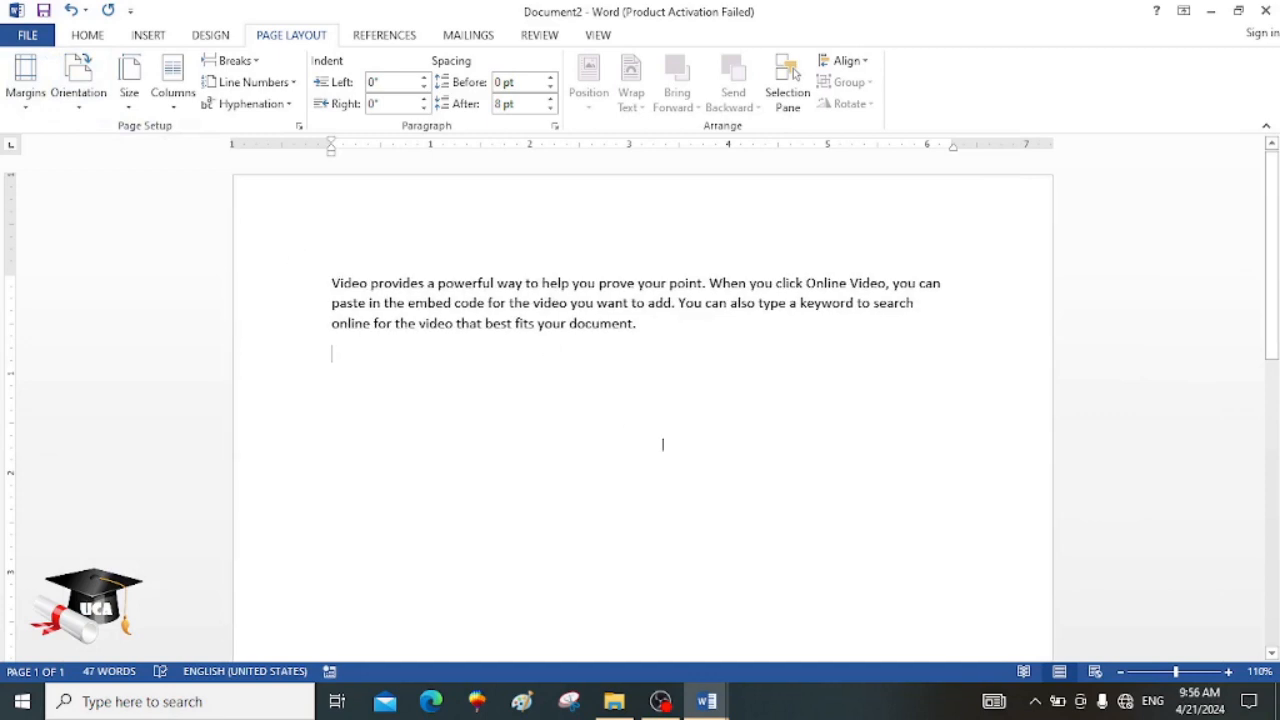
Step: Try a three-column layout on the whole document and undo it
{"action": "left_click", "coordinate": [1229, 673]}
{"action": "left_click", "coordinate": [1229, 673]}
{"action": "left_click", "coordinate": [1229, 673]}
{"action": "left_click", "coordinate": [1229, 673]}
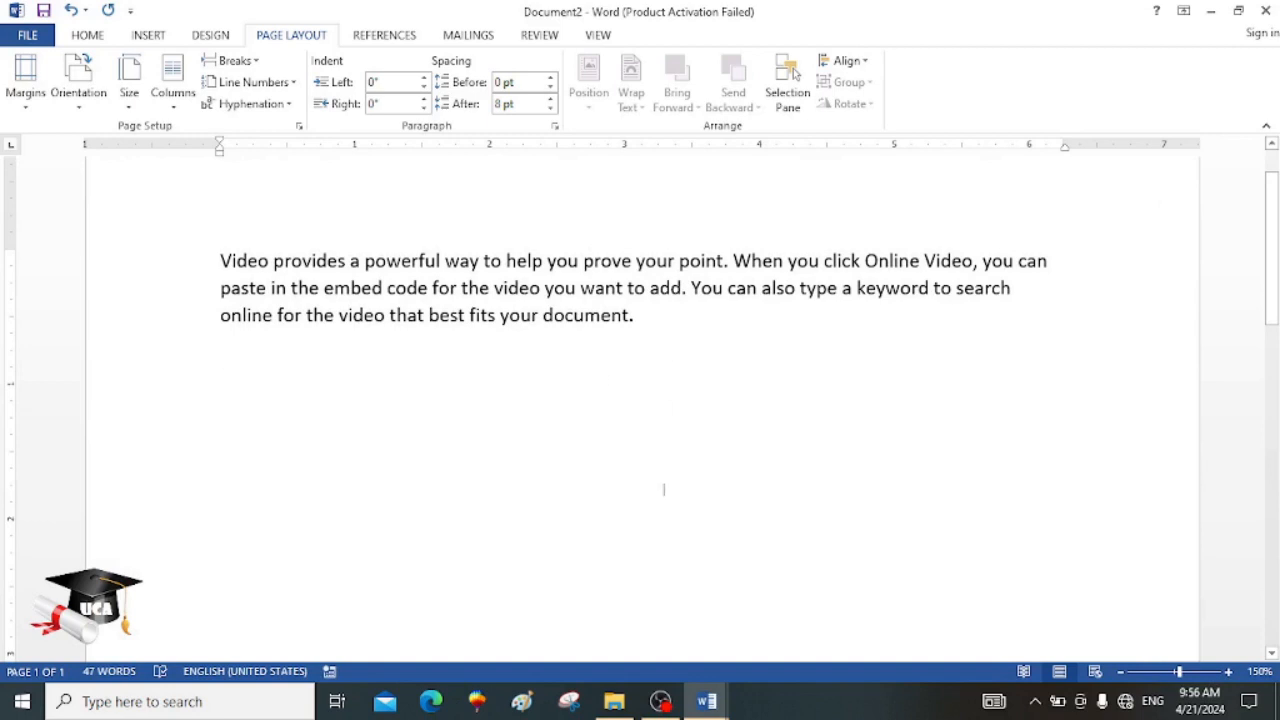
{"action": "left_click", "coordinate": [177, 100]}
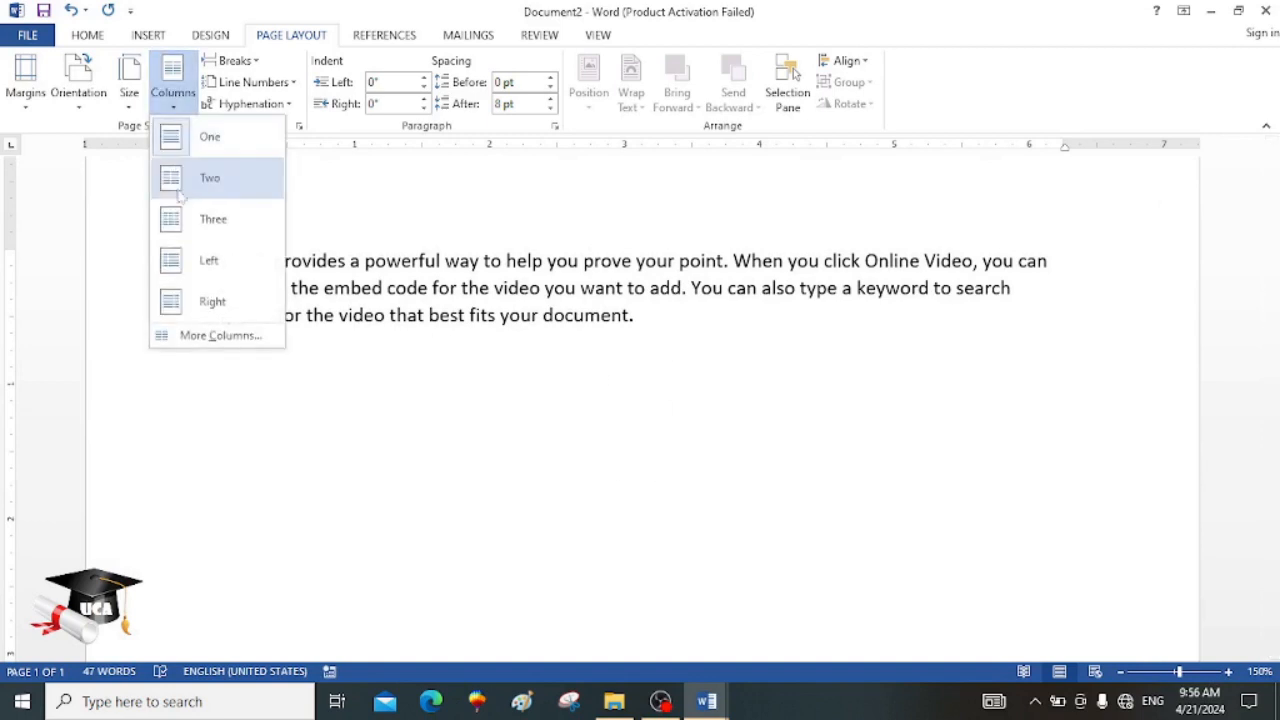
{"action": "left_click", "coordinate": [193, 222]}
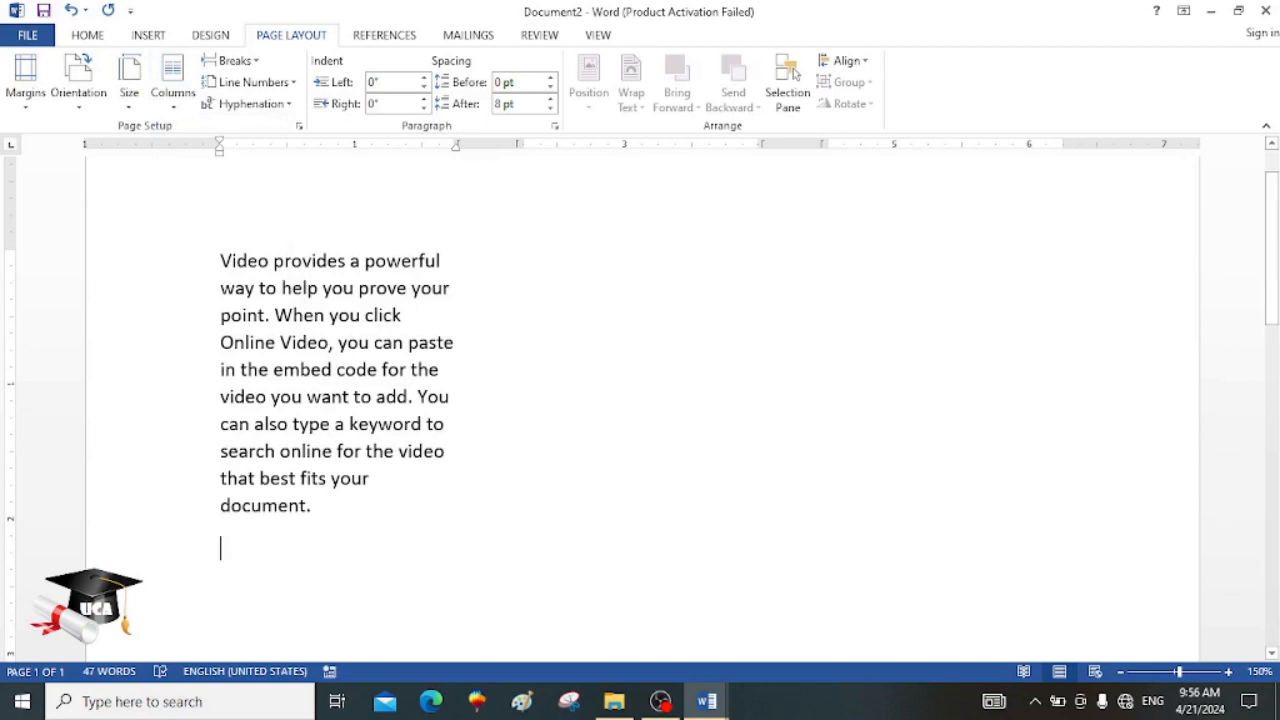
{"action": "key", "text": "ctrl+z"}
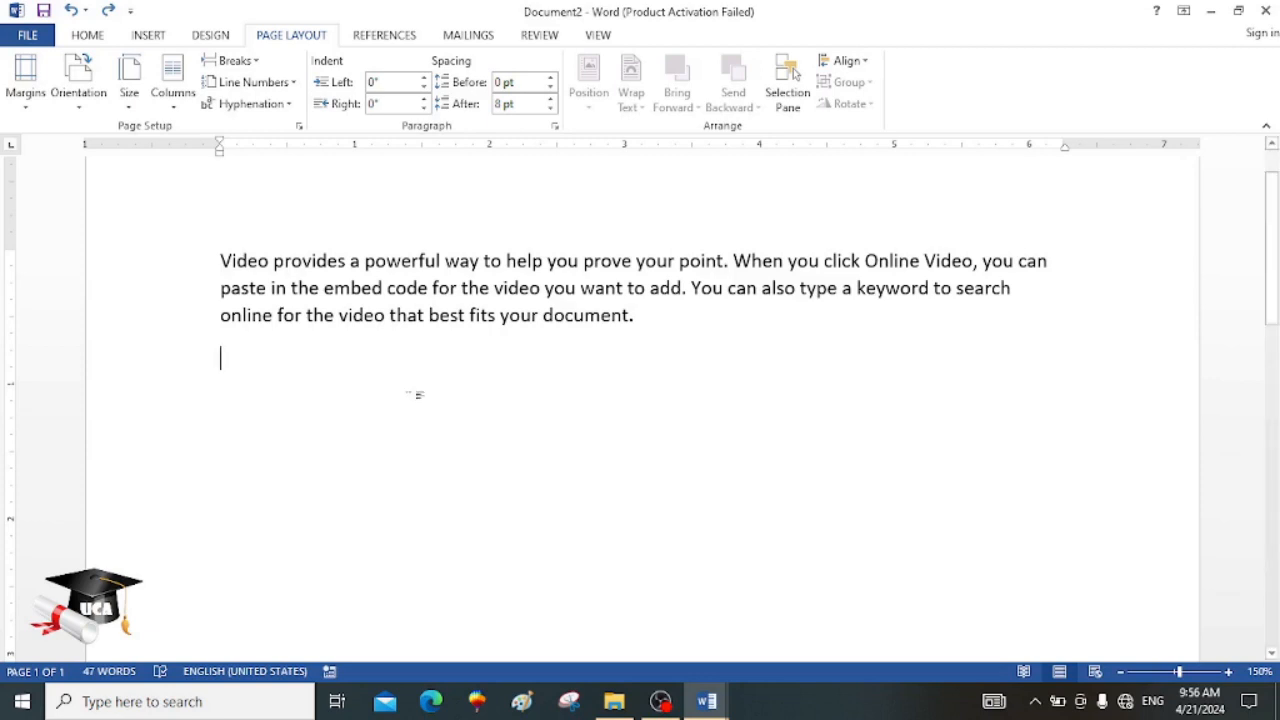
Step: Set up three equal-width columns with a line between them in the detailed column settings
{"action": "left_click", "coordinate": [171, 110]}
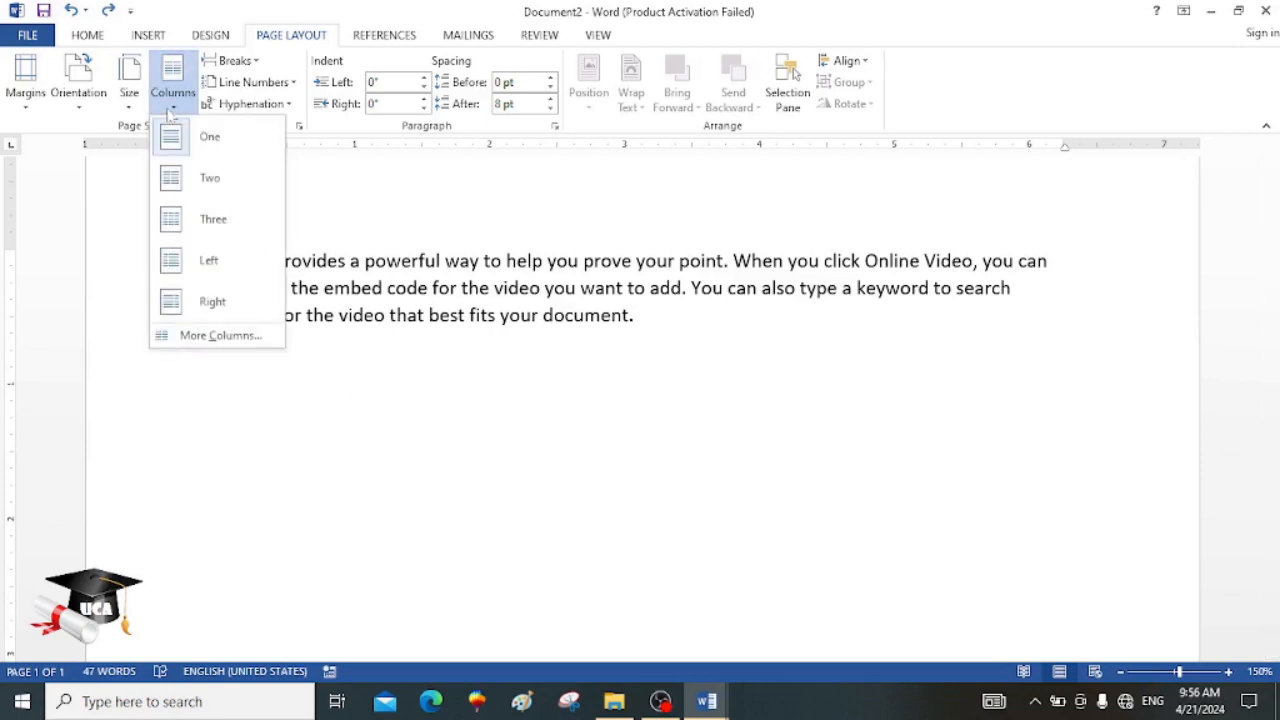
{"action": "left_click", "coordinate": [219, 338]}
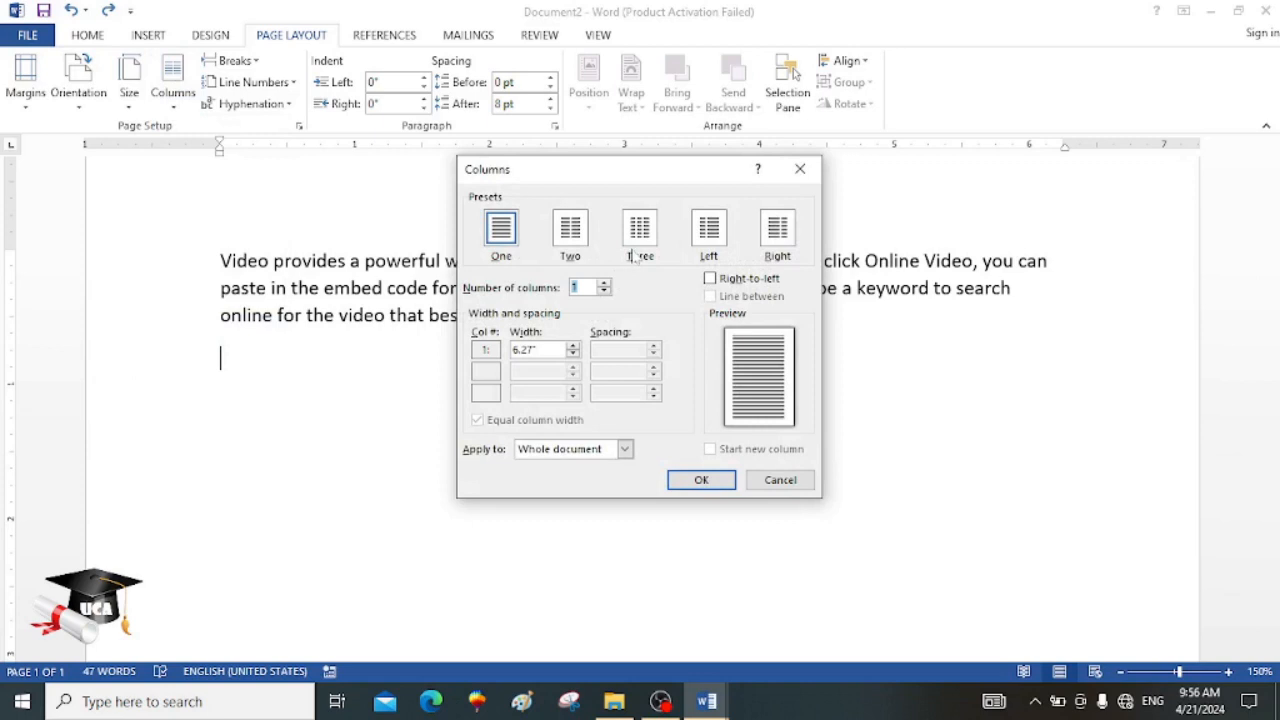
{"action": "left_click", "coordinate": [640, 230]}
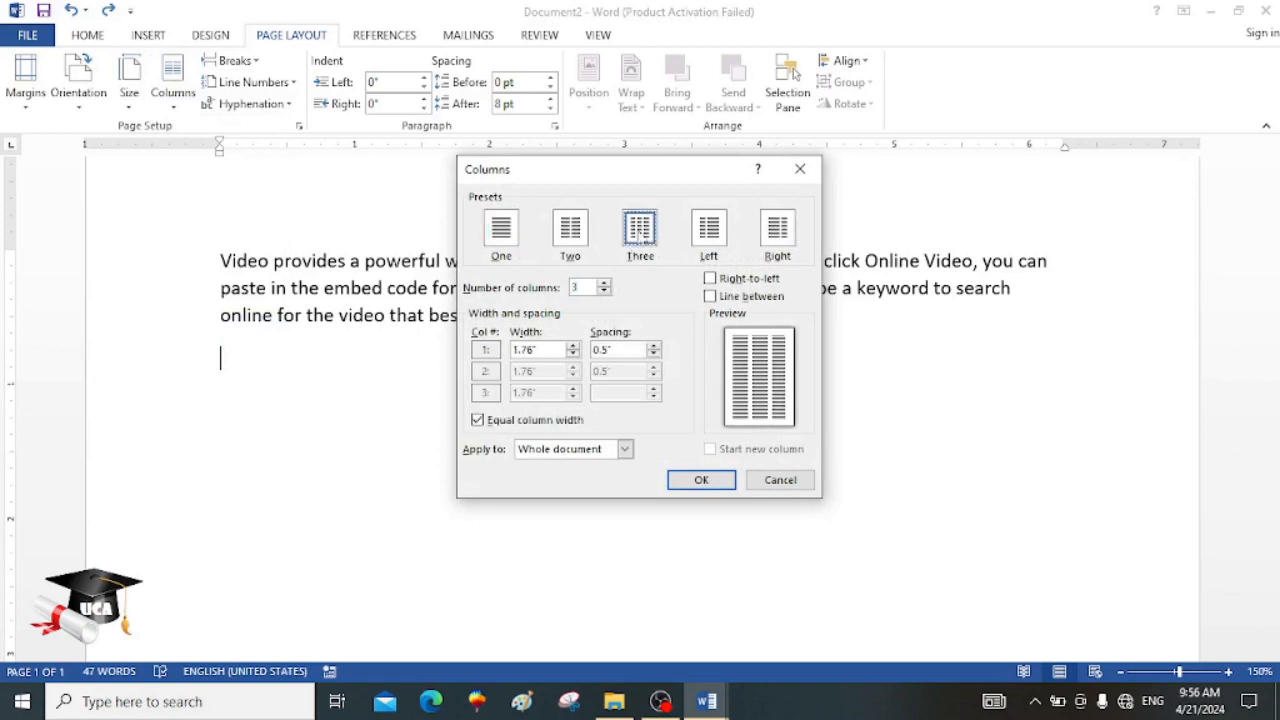
{"action": "left_click", "coordinate": [710, 298]}
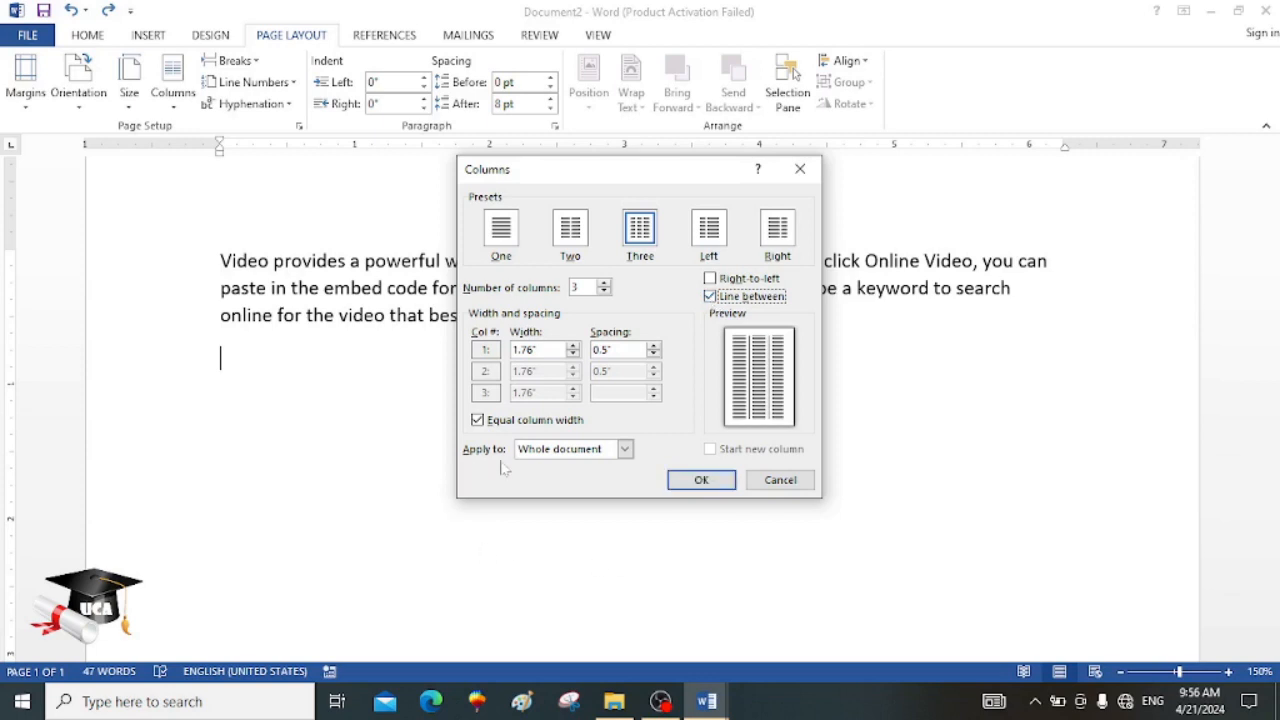
Step: Open Windows Magnifier, enlarge the screen to 150% and move its window clear of the column settings
{"action": "left_click", "coordinate": [22, 702]}
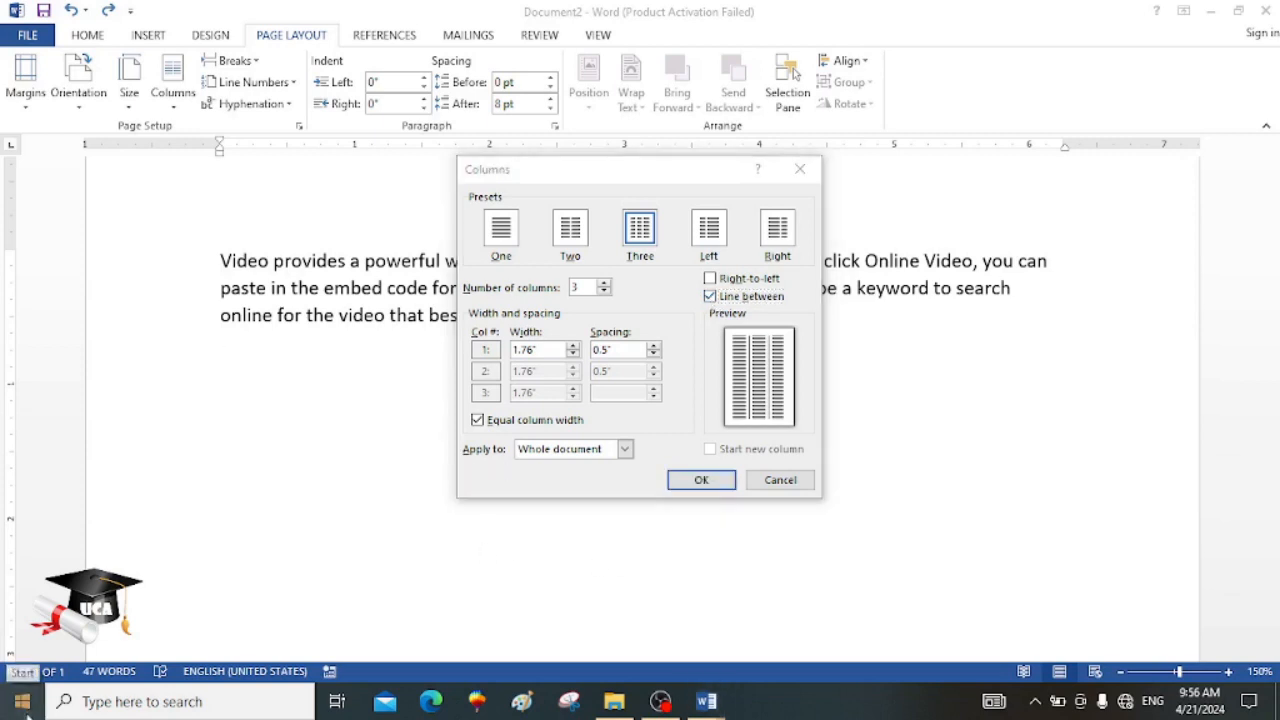
{"action": "type", "text": "mag"}
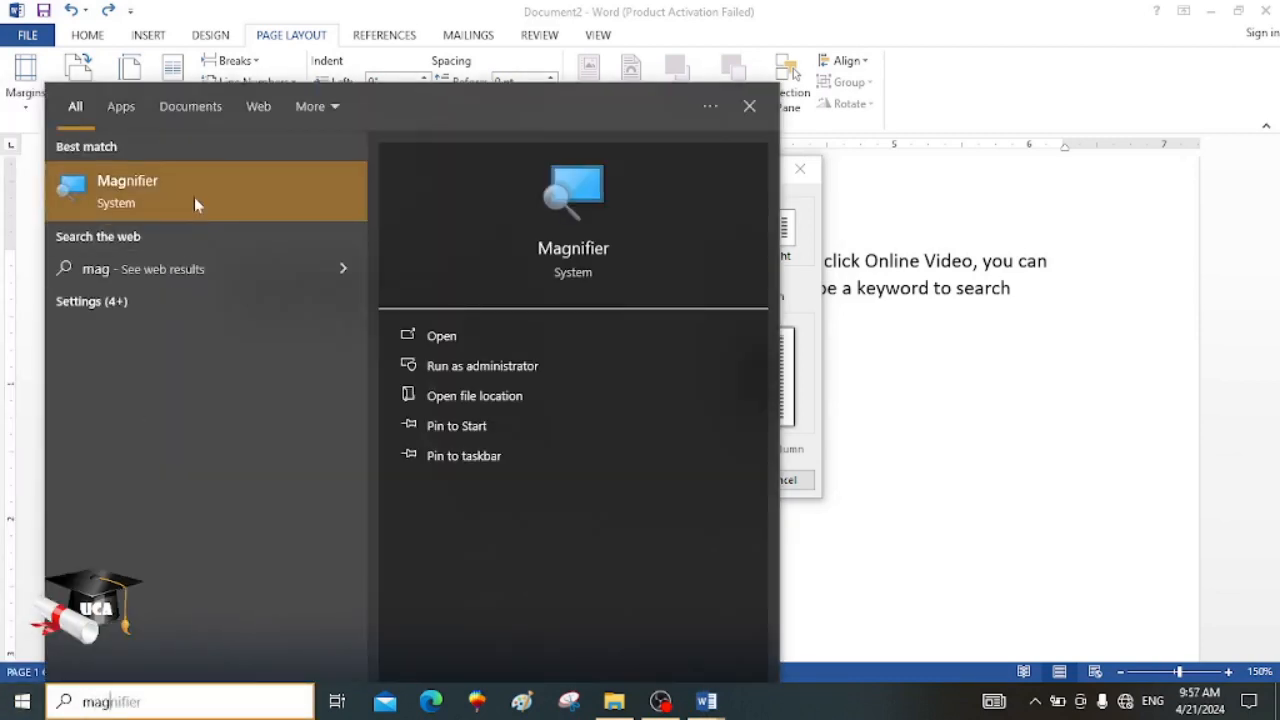
{"action": "left_click", "coordinate": [194, 199]}
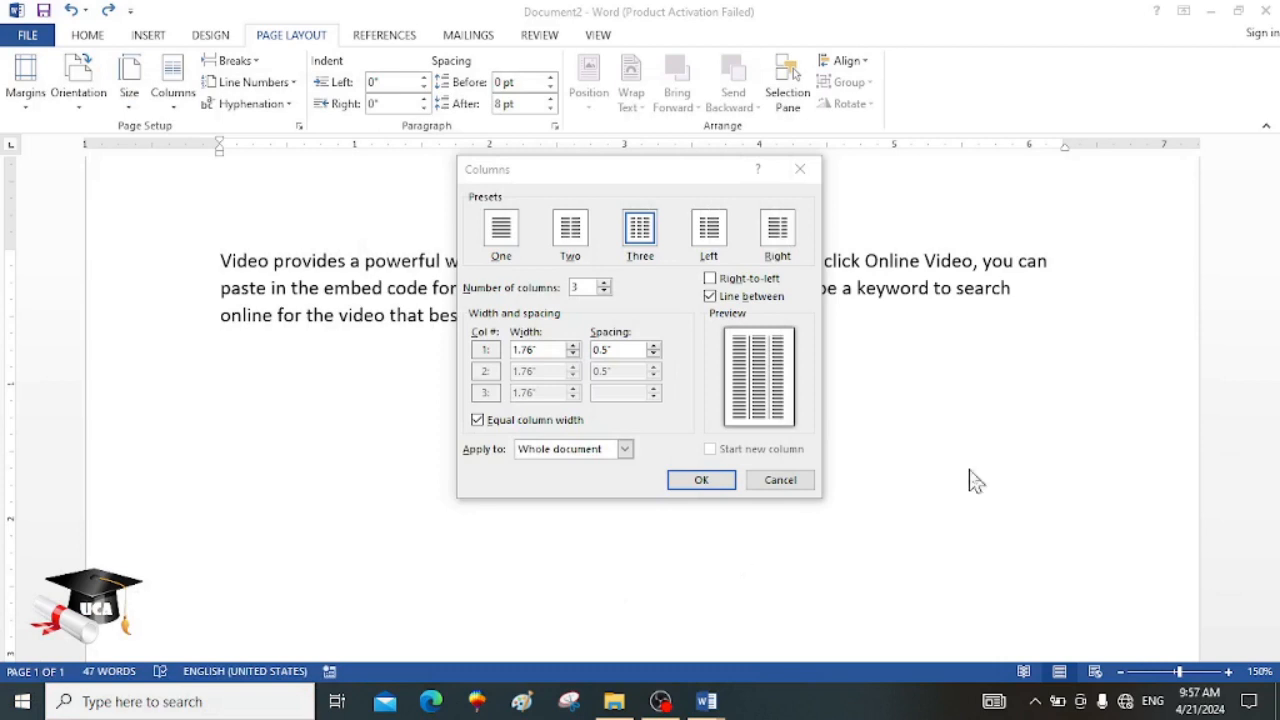
{"action": "left_click", "coordinate": [762, 494]}
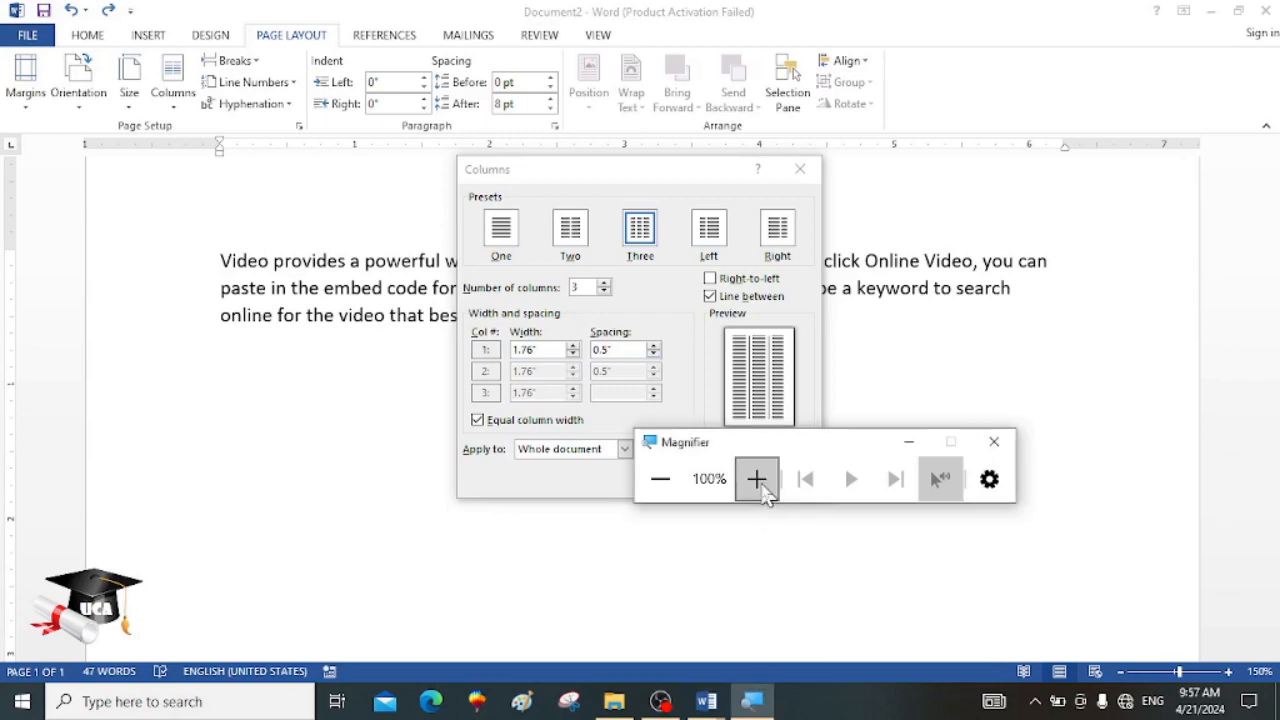
{"action": "left_click", "coordinate": [760, 478]}
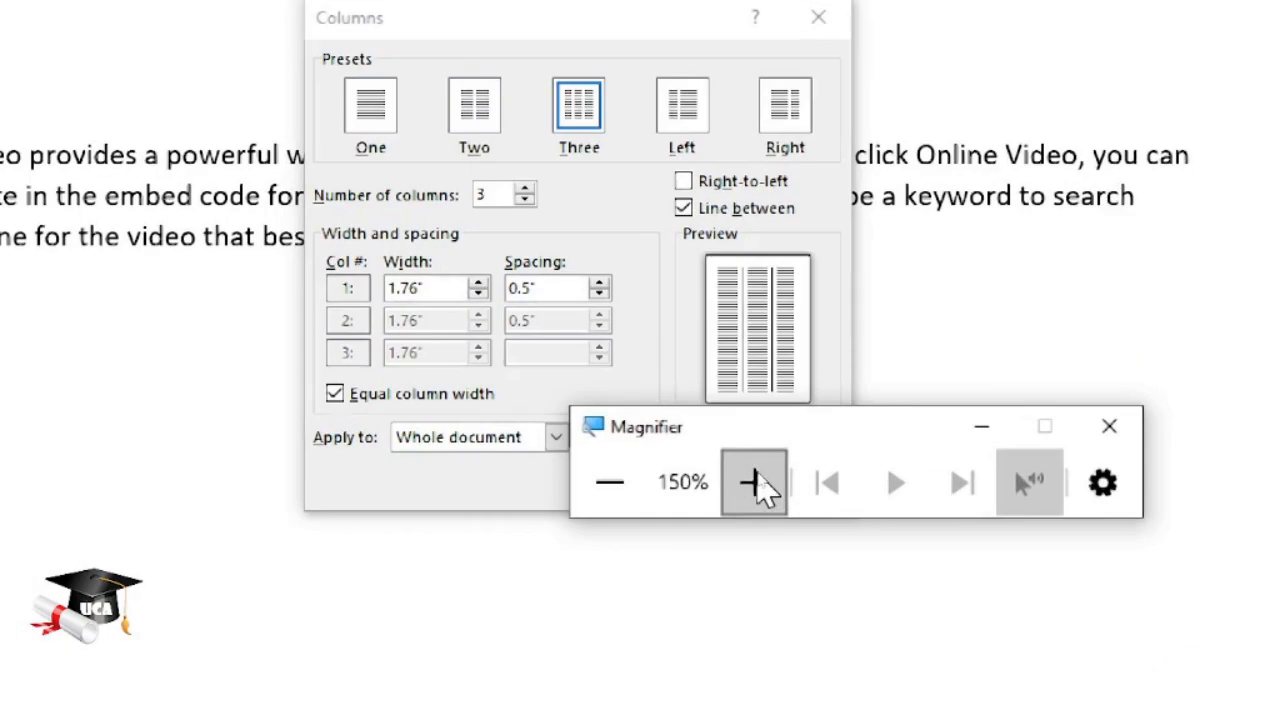
{"action": "left_click_drag", "start_coordinate": [740, 435], "coordinate": [842, 581]}
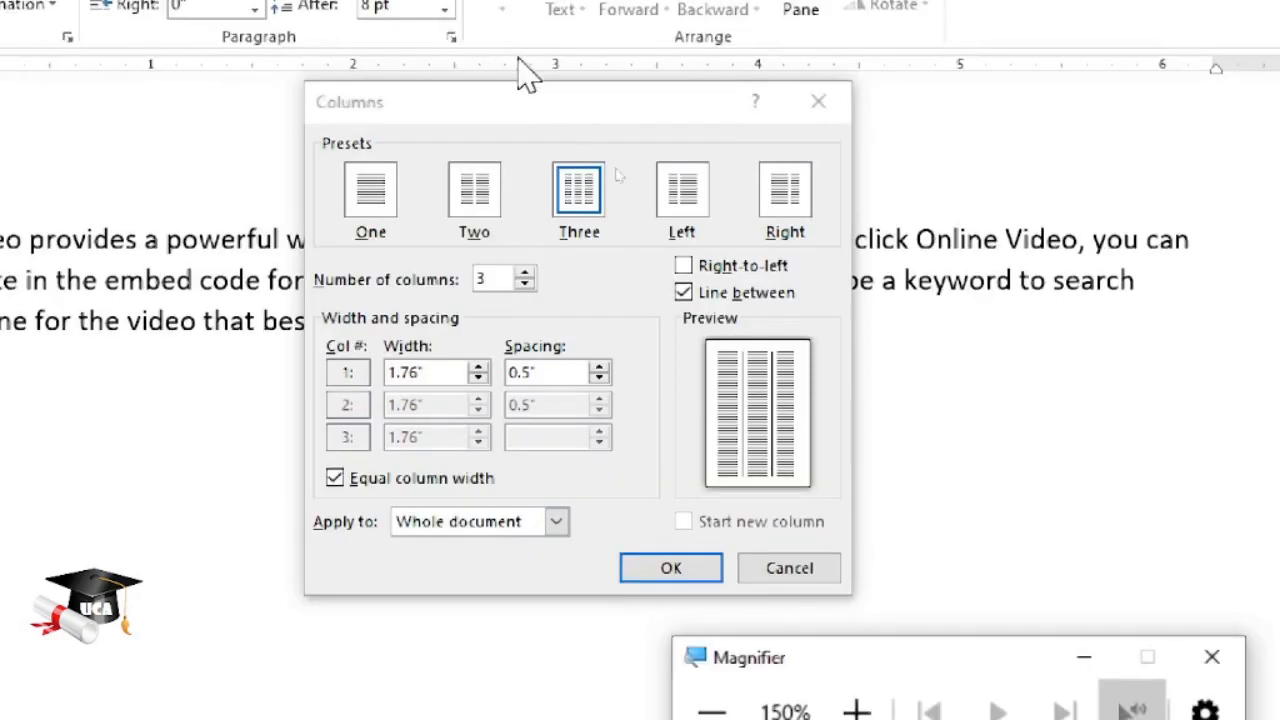
Step: Apply the three-column layout from this point forward and return the Magnifier to 100%
{"action": "left_click", "coordinate": [510, 528]}
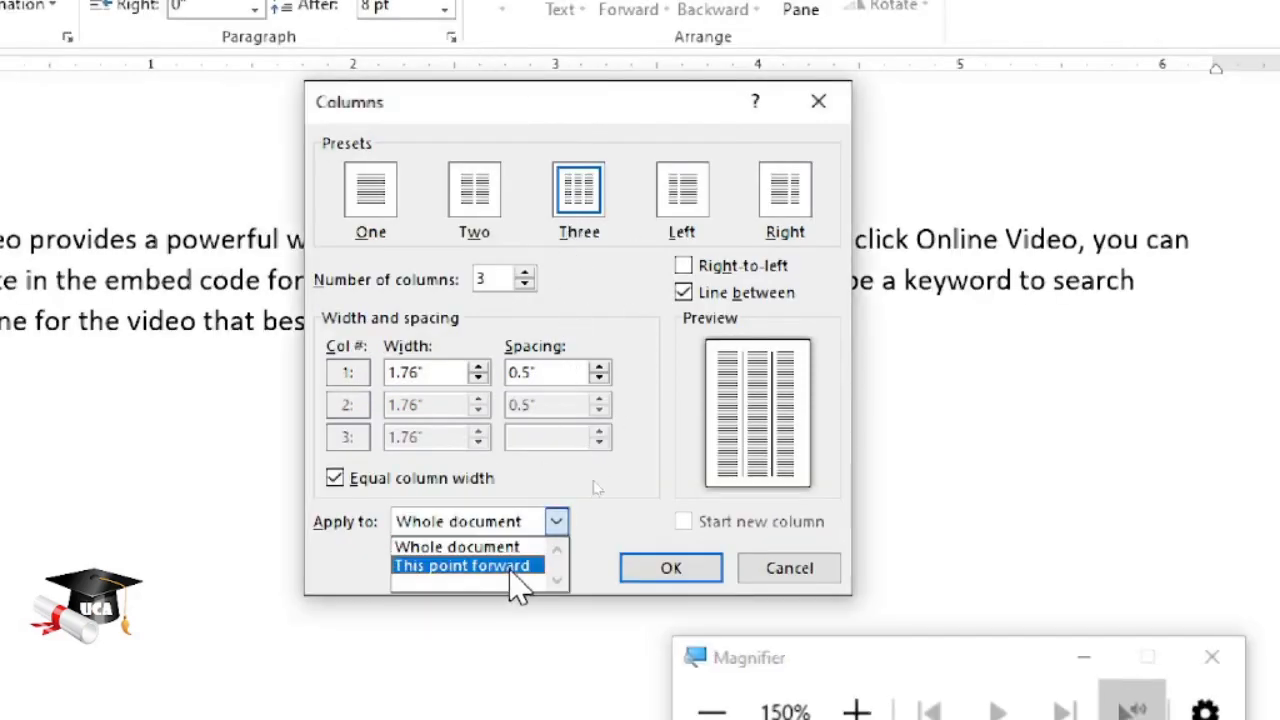
{"action": "left_click", "coordinate": [480, 566]}
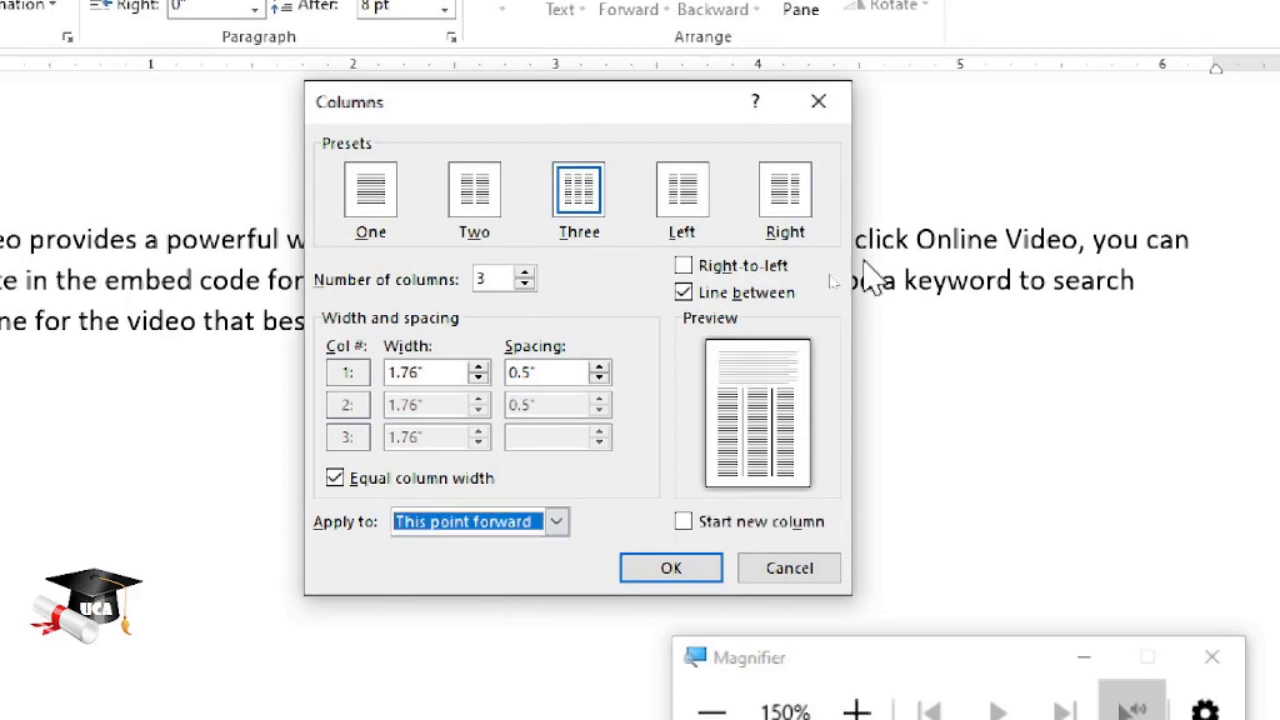
{"action": "left_click", "coordinate": [707, 564]}
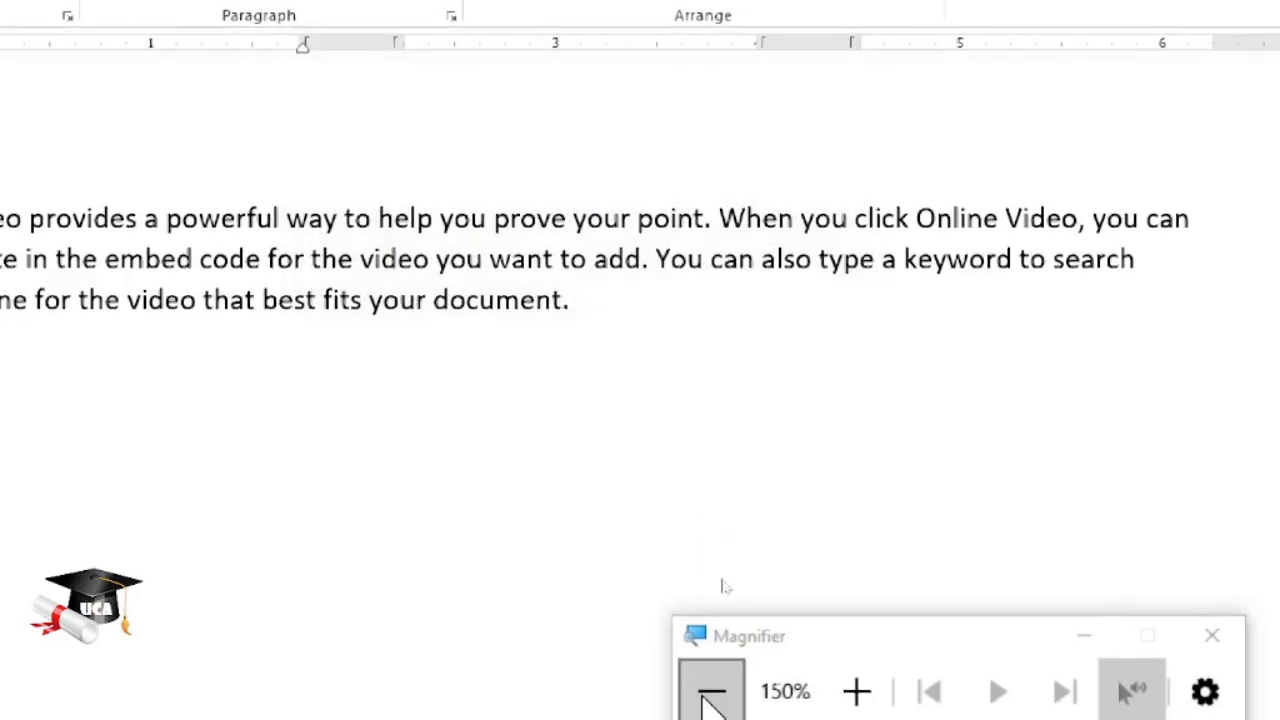
{"action": "left_click", "coordinate": [710, 708]}
{"action": "left_click", "coordinate": [710, 708]}
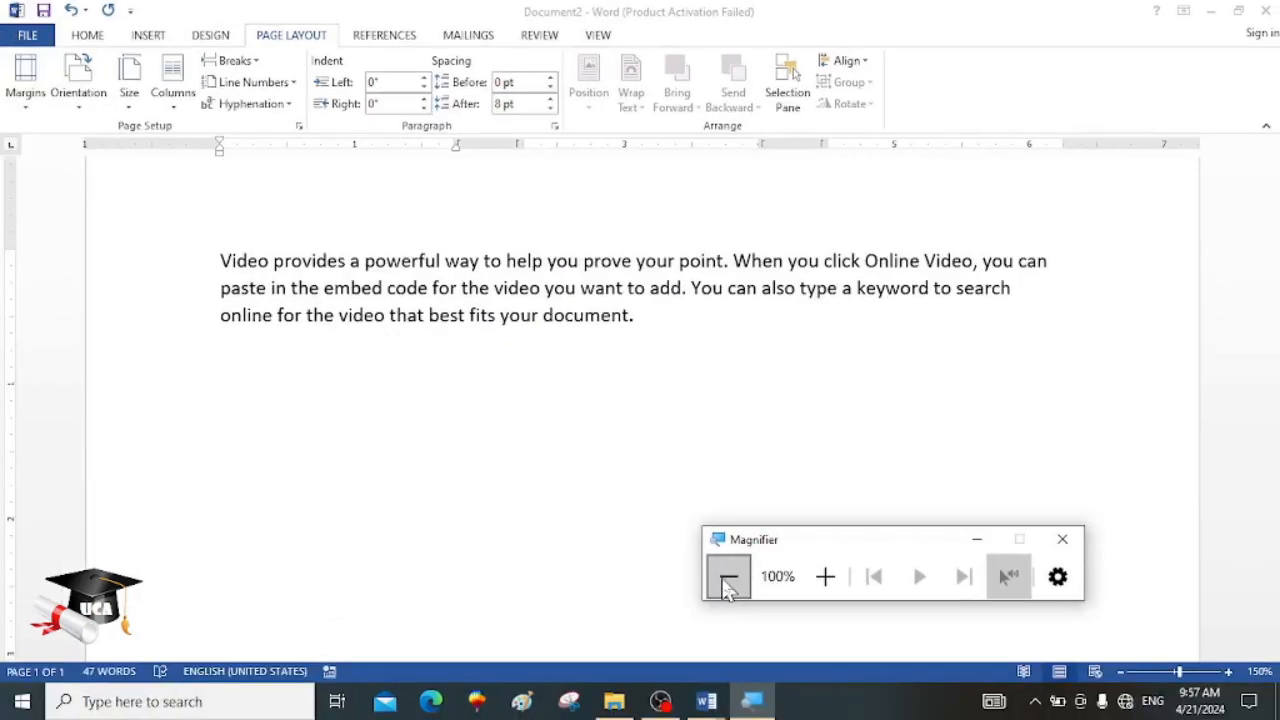
Step: Generate one sample paragraph in the first column with =rand(1) and minimize the Magnifier
{"action": "left_click", "coordinate": [420, 419]}
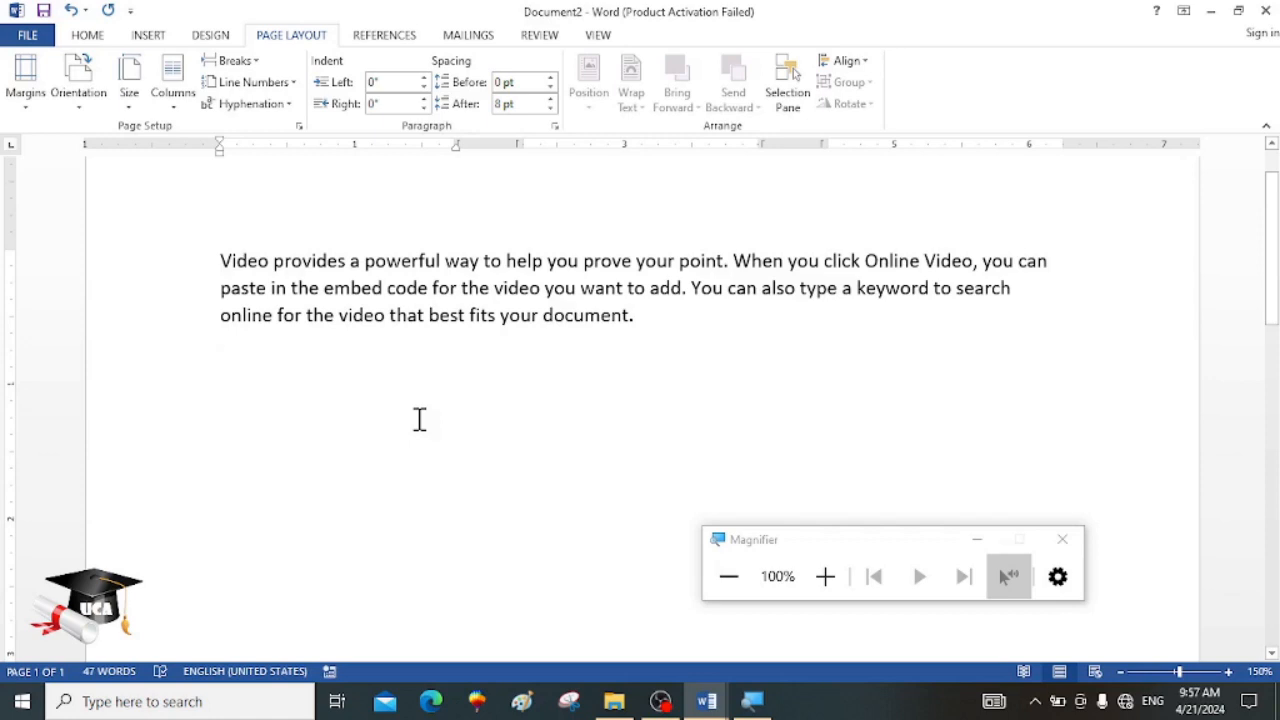
{"action": "type", "text": "=ra"}
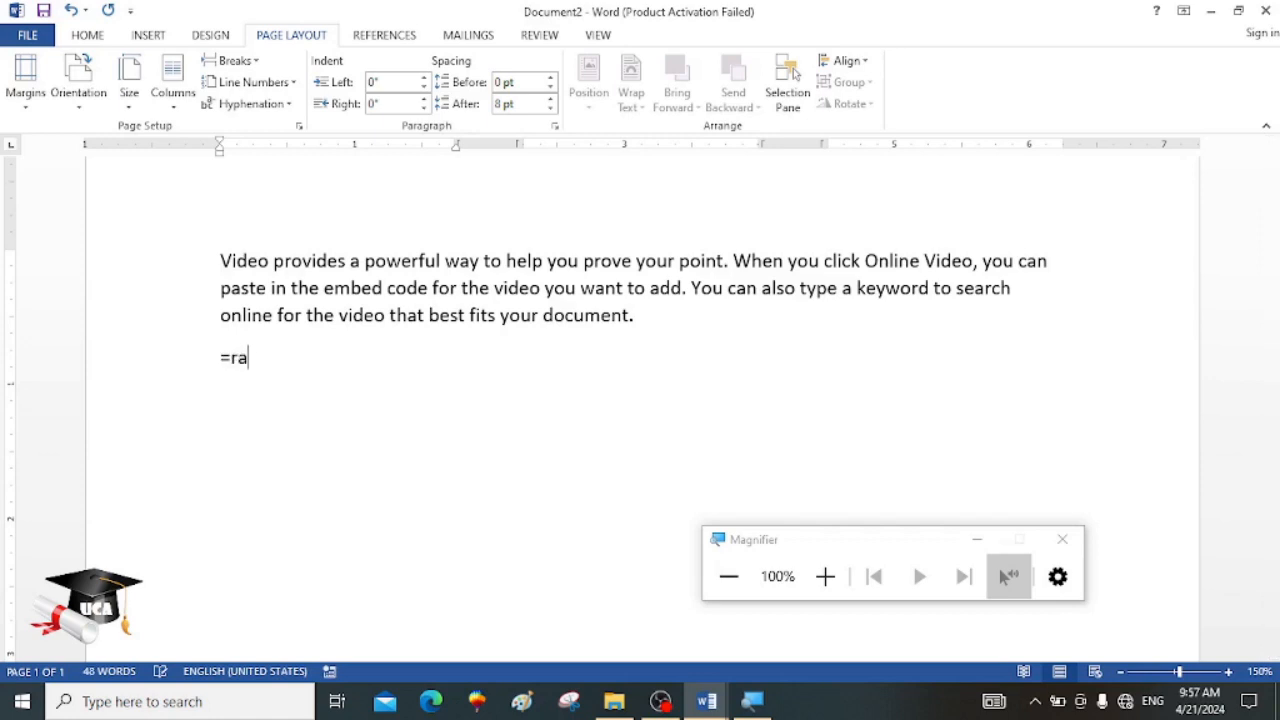
{"action": "type", "text": "nd(1)"}
{"action": "key", "text": "Return"}
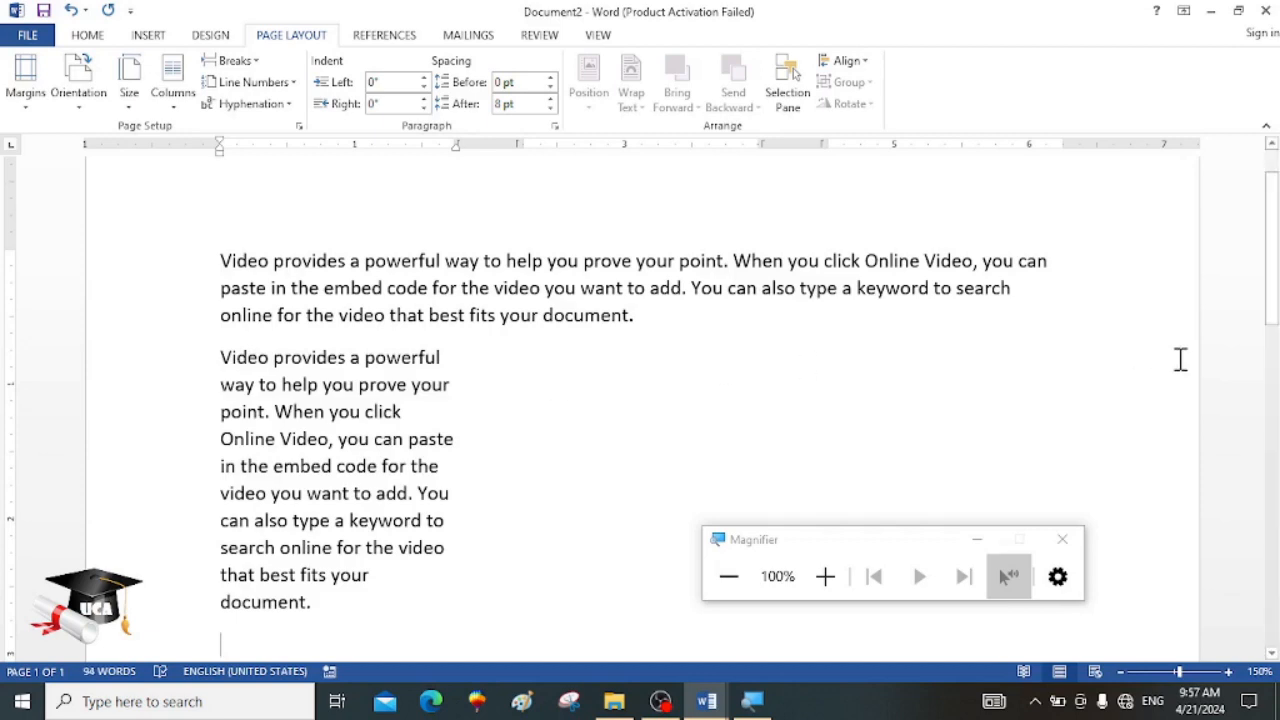
{"action": "left_click", "coordinate": [977, 541]}
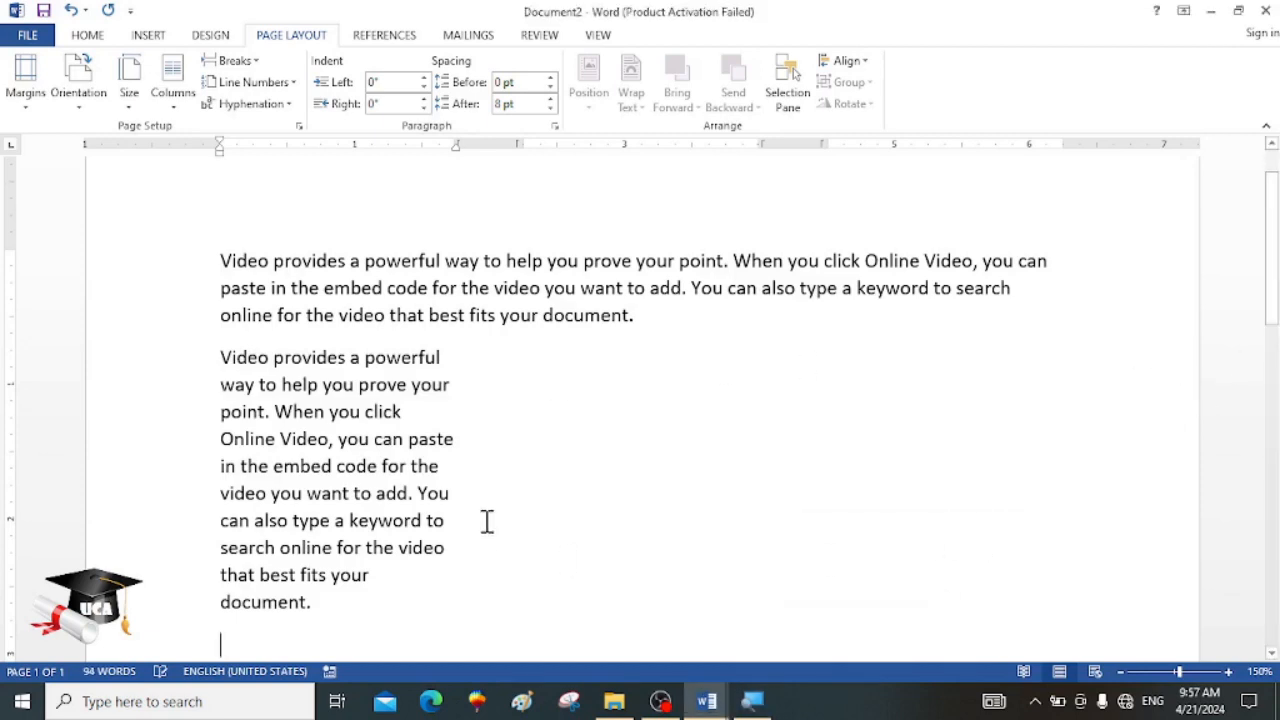
Step: Insert a column break after the first column's paragraph and reduce the document zoom to 130%
{"action": "left_click", "coordinate": [236, 60]}
{"action": "left_click", "coordinate": [276, 180]}
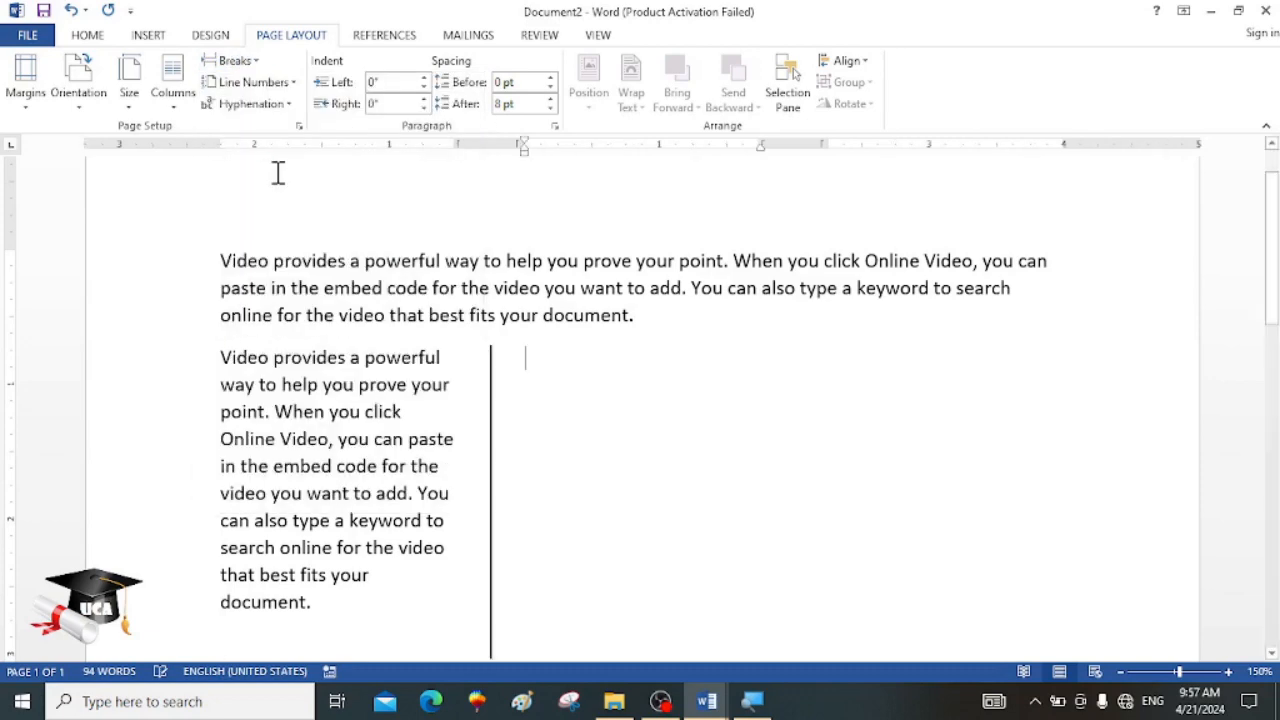
{"action": "left_click_drag", "start_coordinate": [1275, 308], "coordinate": [1275, 364]}
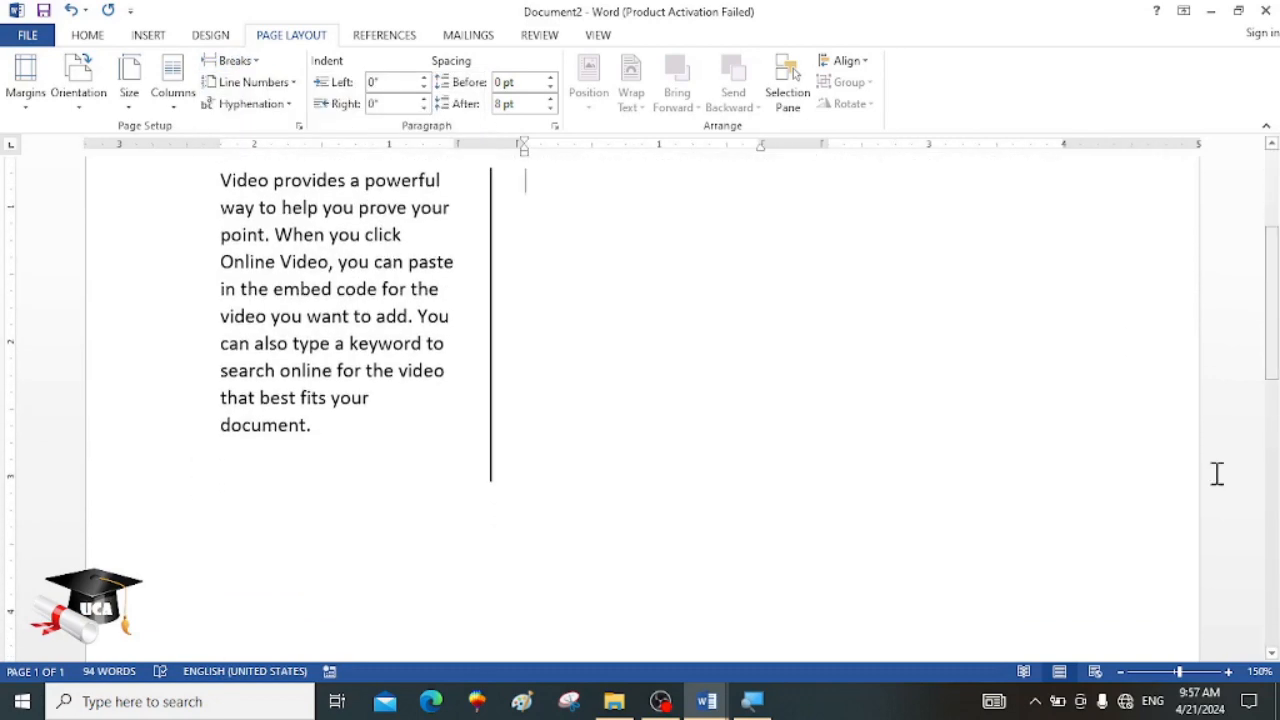
{"action": "left_click", "coordinate": [1121, 672]}
{"action": "left_click", "coordinate": [1121, 672]}
{"action": "left_click_drag", "start_coordinate": [1276, 410], "coordinate": [1275, 340]}
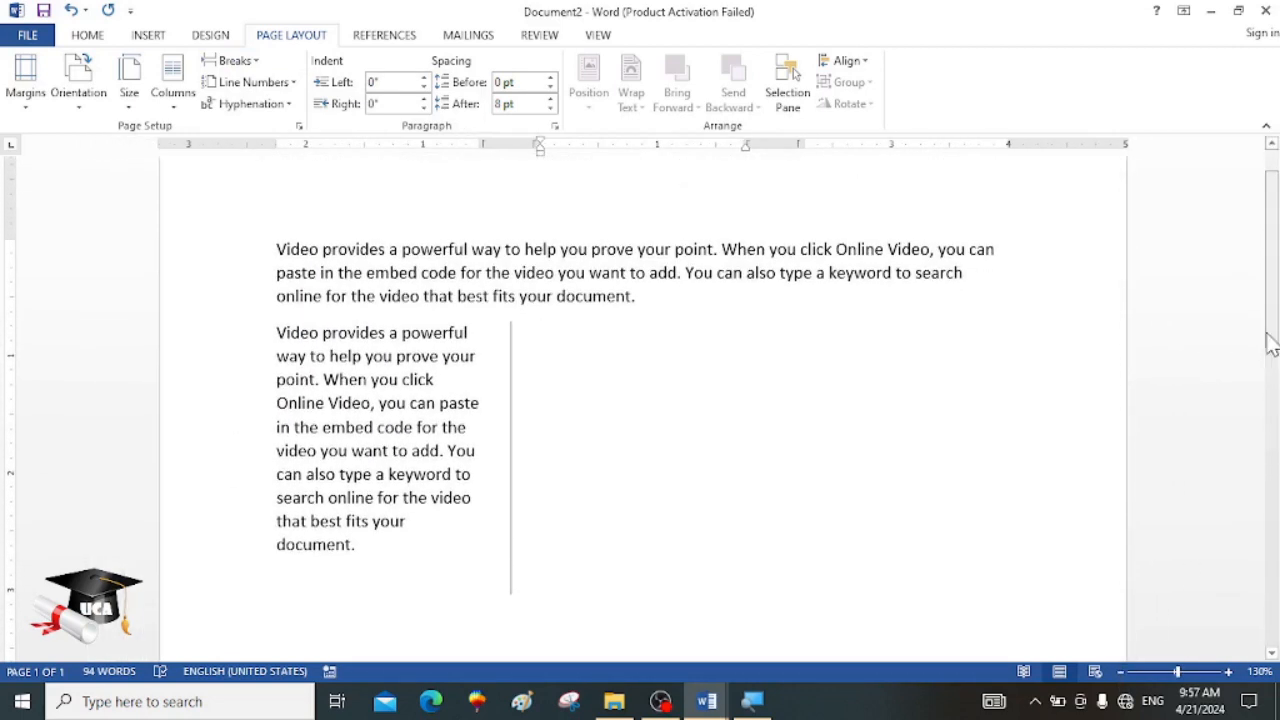
Step: Copy the first column's sample paragraph into the second column
{"action": "left_click_drag", "start_coordinate": [386, 551], "coordinate": [263, 337]}
{"action": "key", "text": "ctrl+c"}
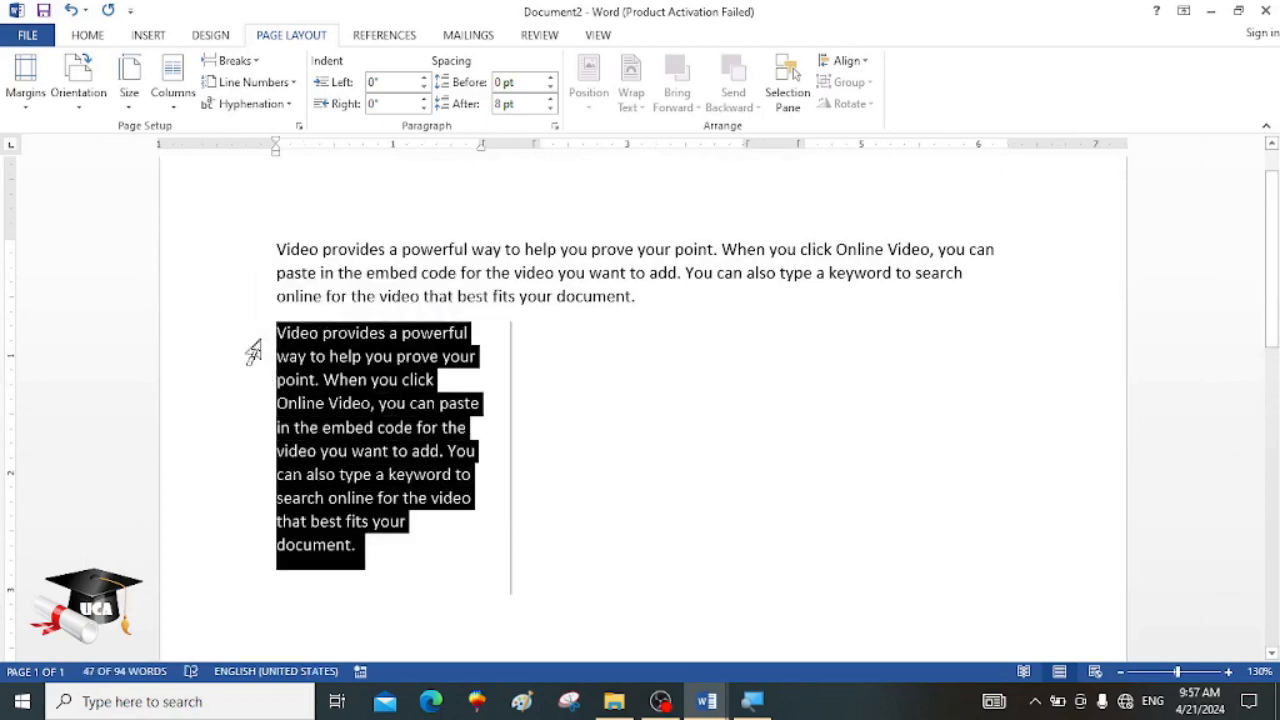
{"action": "left_click", "coordinate": [565, 357]}
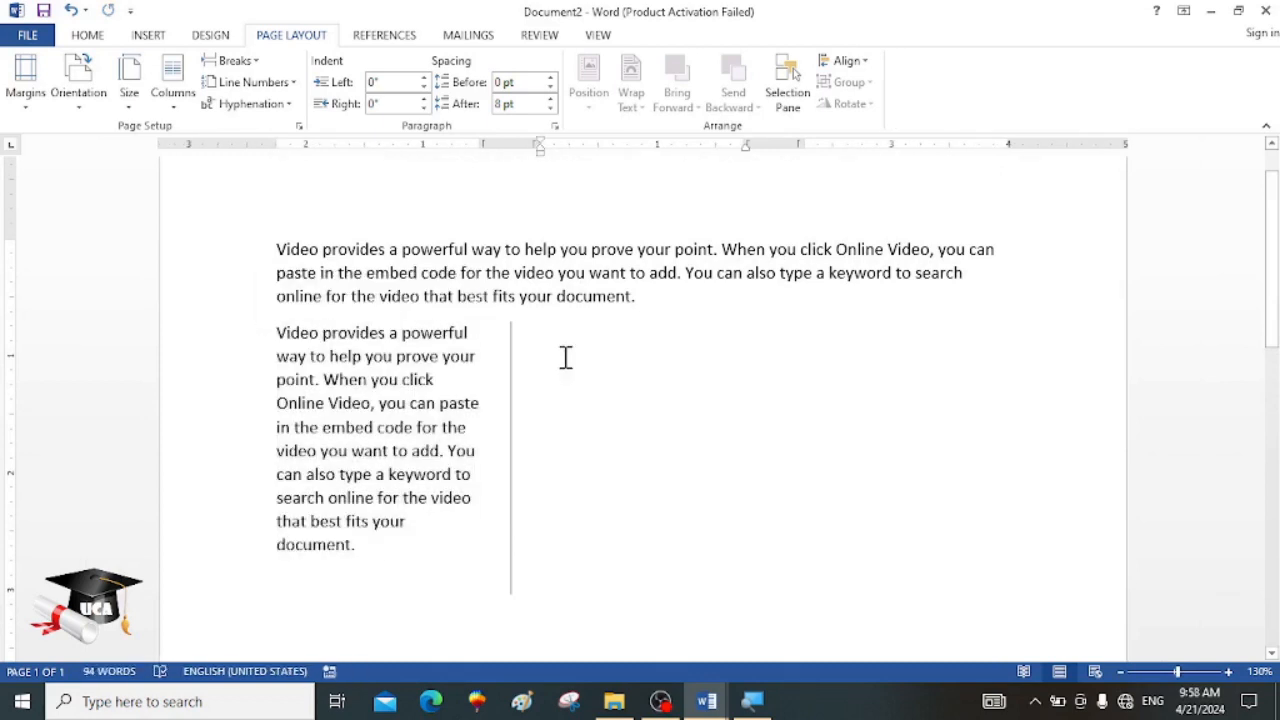
{"action": "key", "text": "ctrl+v"}
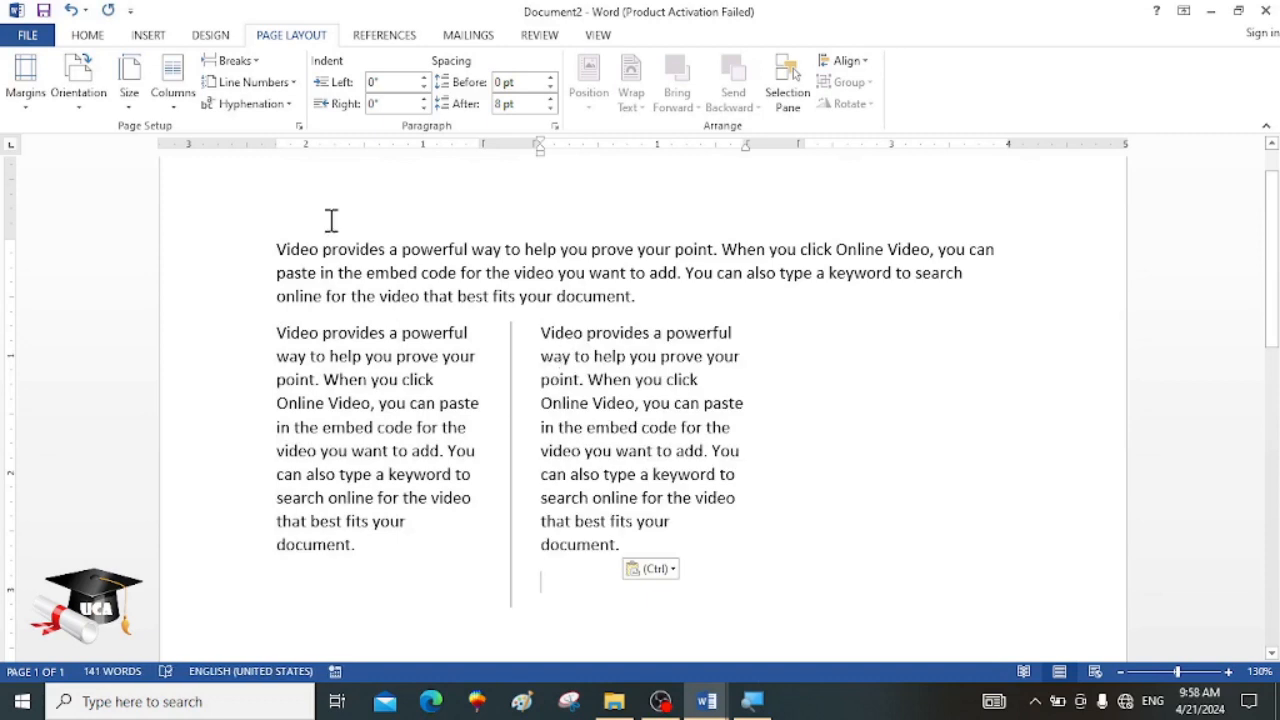
Step: Insert a column break after the second column's text and paste the same paragraph into the third column
{"action": "left_click", "coordinate": [234, 61]}
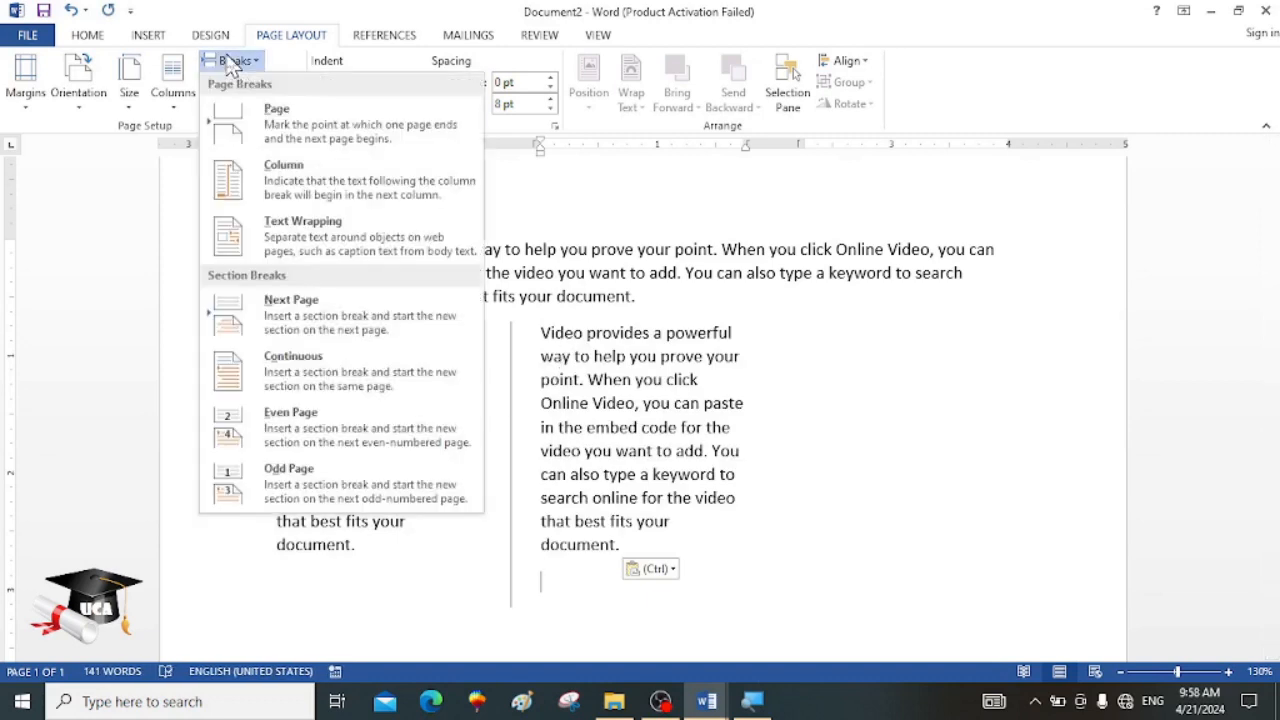
{"action": "left_click", "coordinate": [258, 170]}
{"action": "key", "text": "ctrl+v"}
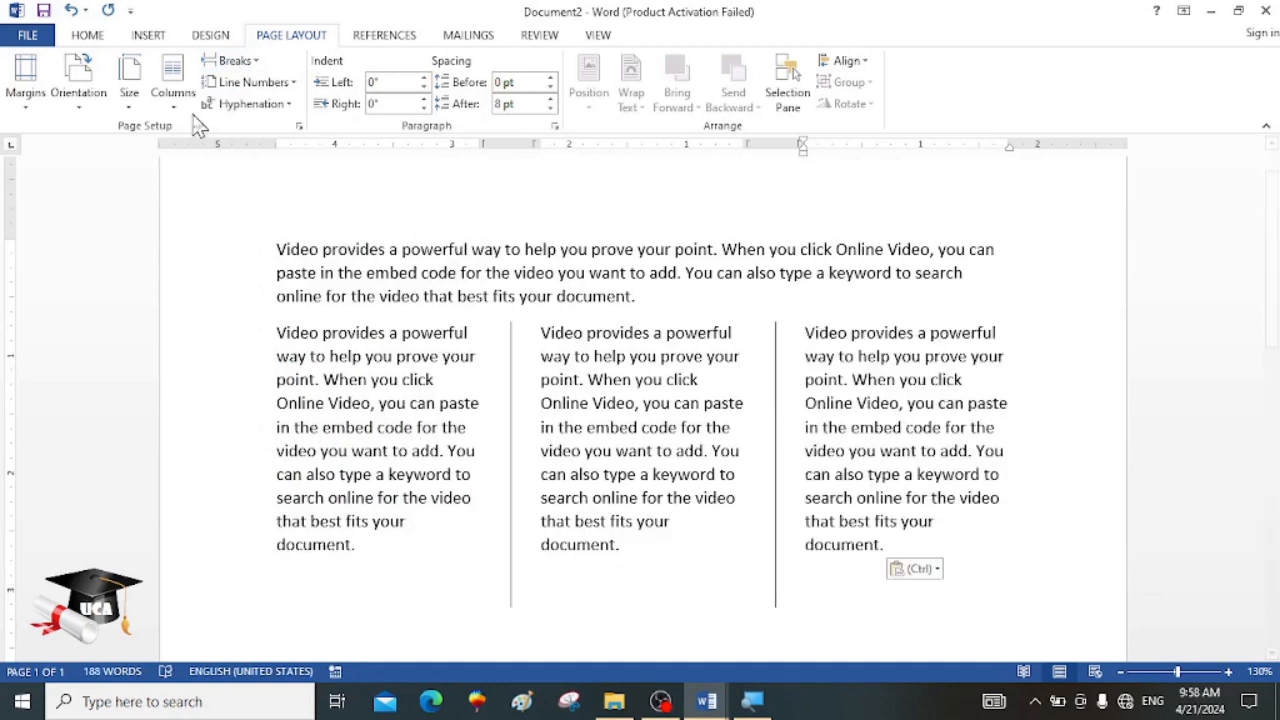
Step: Switch the layout back to one column from this point forward, after the third column's text
{"action": "left_click", "coordinate": [173, 82]}
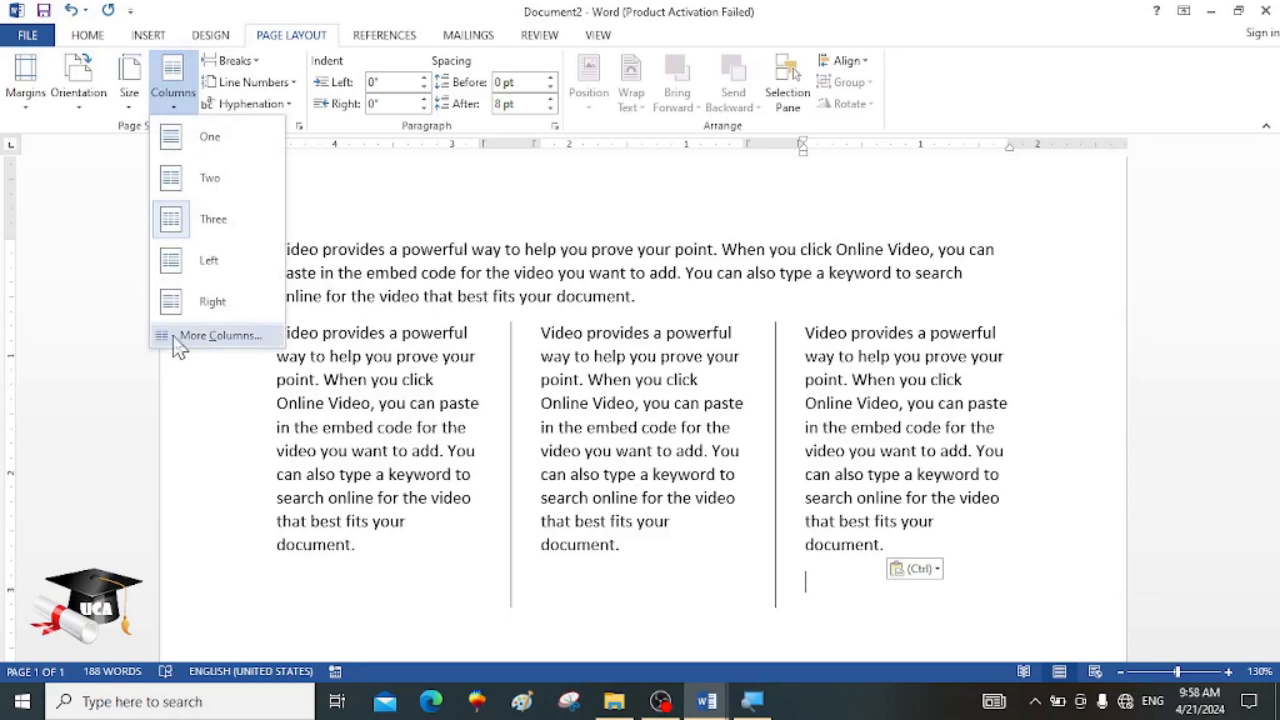
{"action": "left_click", "coordinate": [173, 336]}
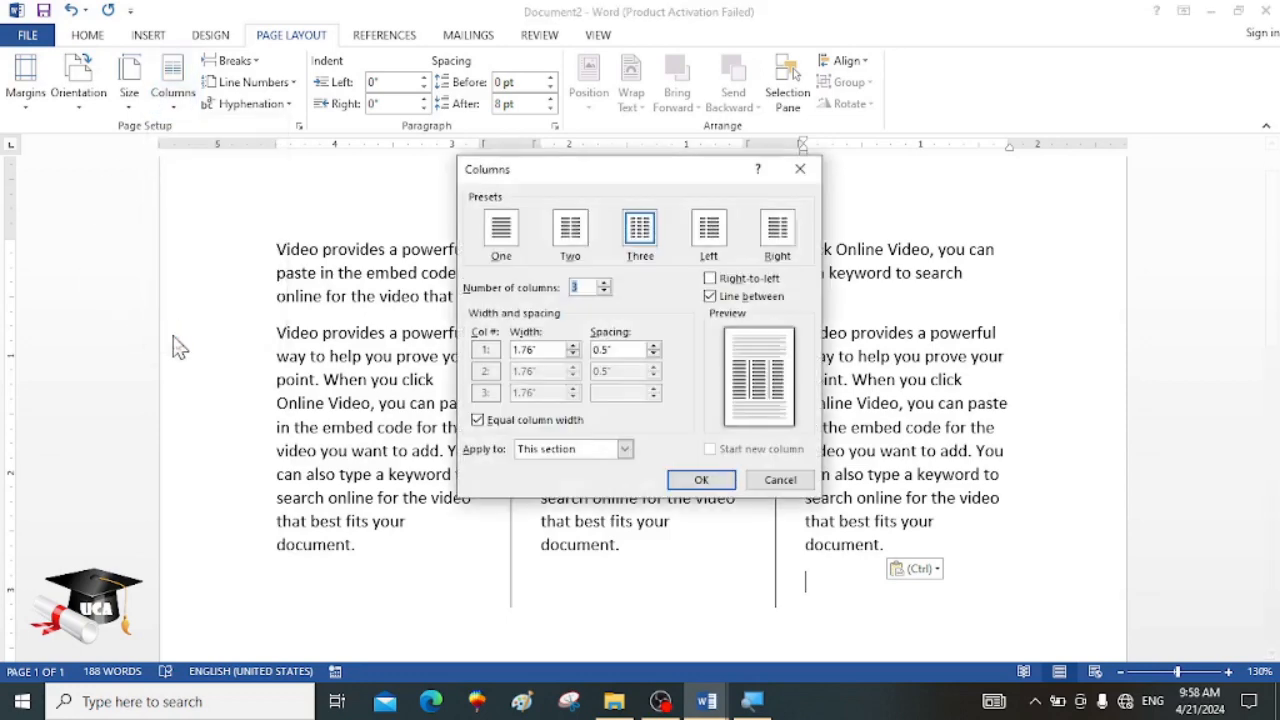
{"action": "left_click", "coordinate": [503, 237]}
{"action": "left_click", "coordinate": [565, 451]}
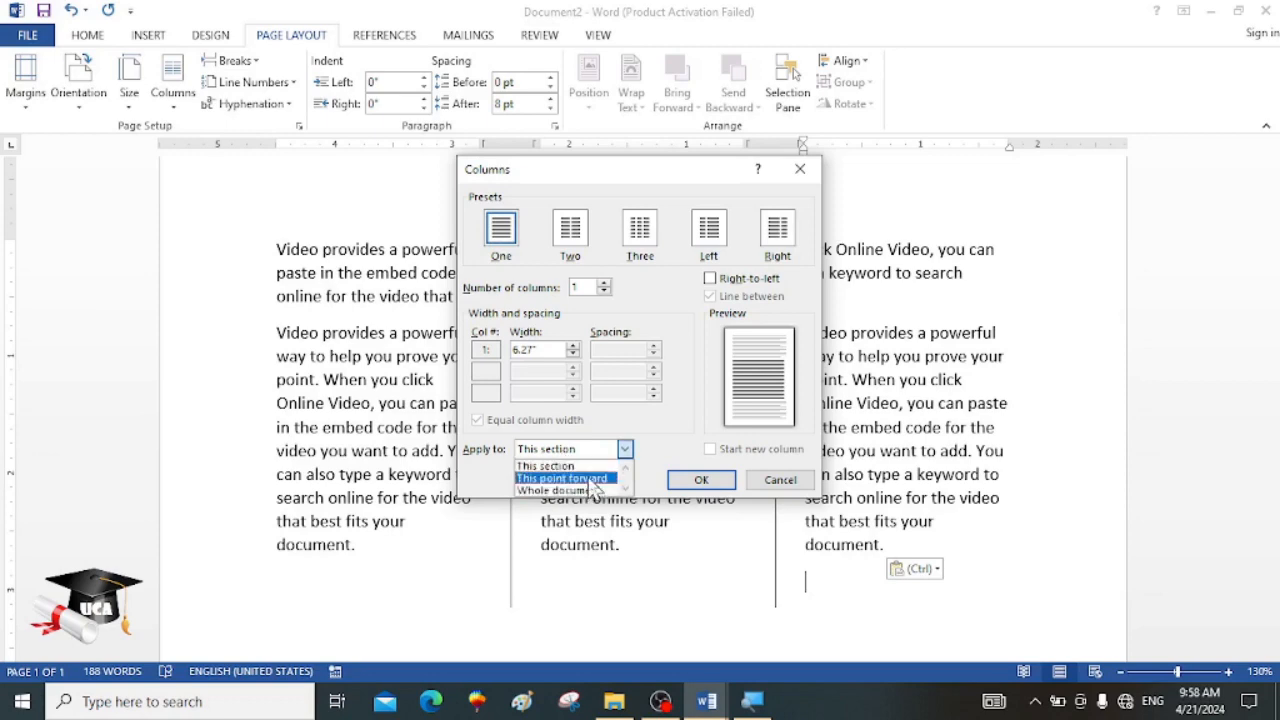
{"action": "left_click", "coordinate": [592, 479]}
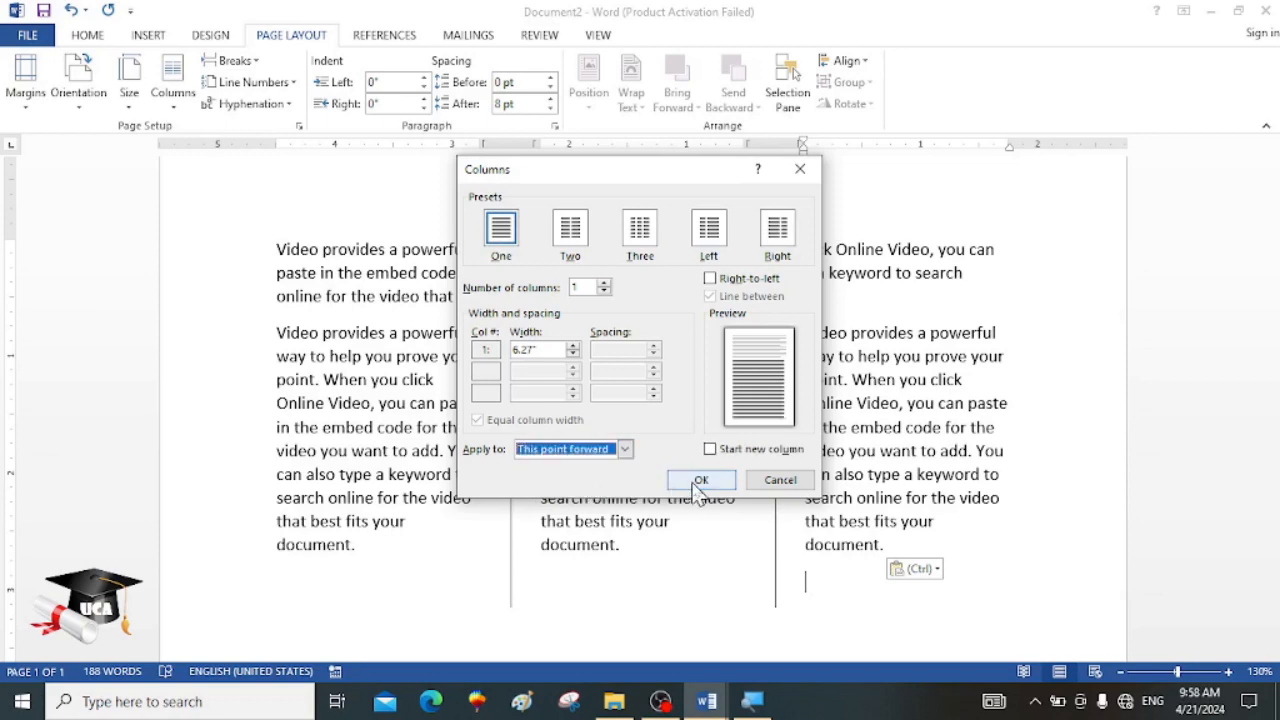
{"action": "left_click", "coordinate": [700, 481]}
Step: Generate one full-width sample paragraph below the three columns with =rand(1) and review the page
{"action": "scroll", "coordinate": [640, 400], "scroll_direction": "down", "scroll_amount": 2}
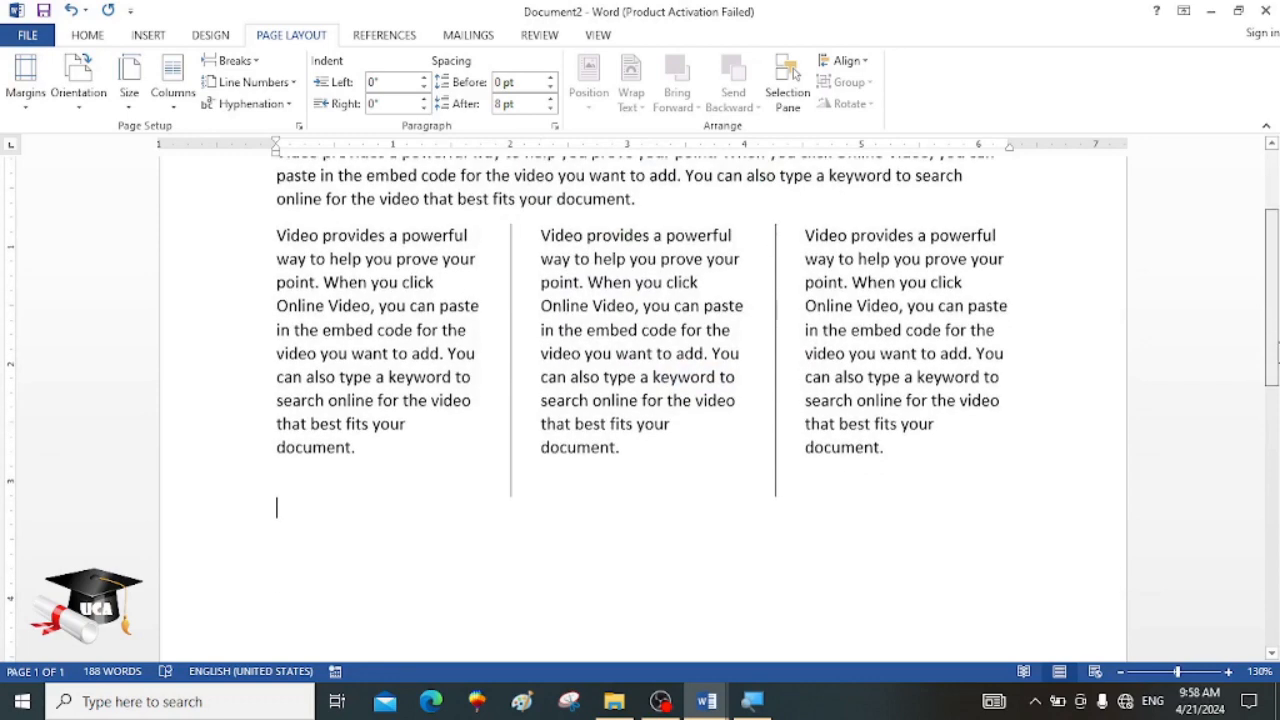
{"action": "scroll", "coordinate": [1277, 350], "scroll_direction": "down", "scroll_amount": 1}
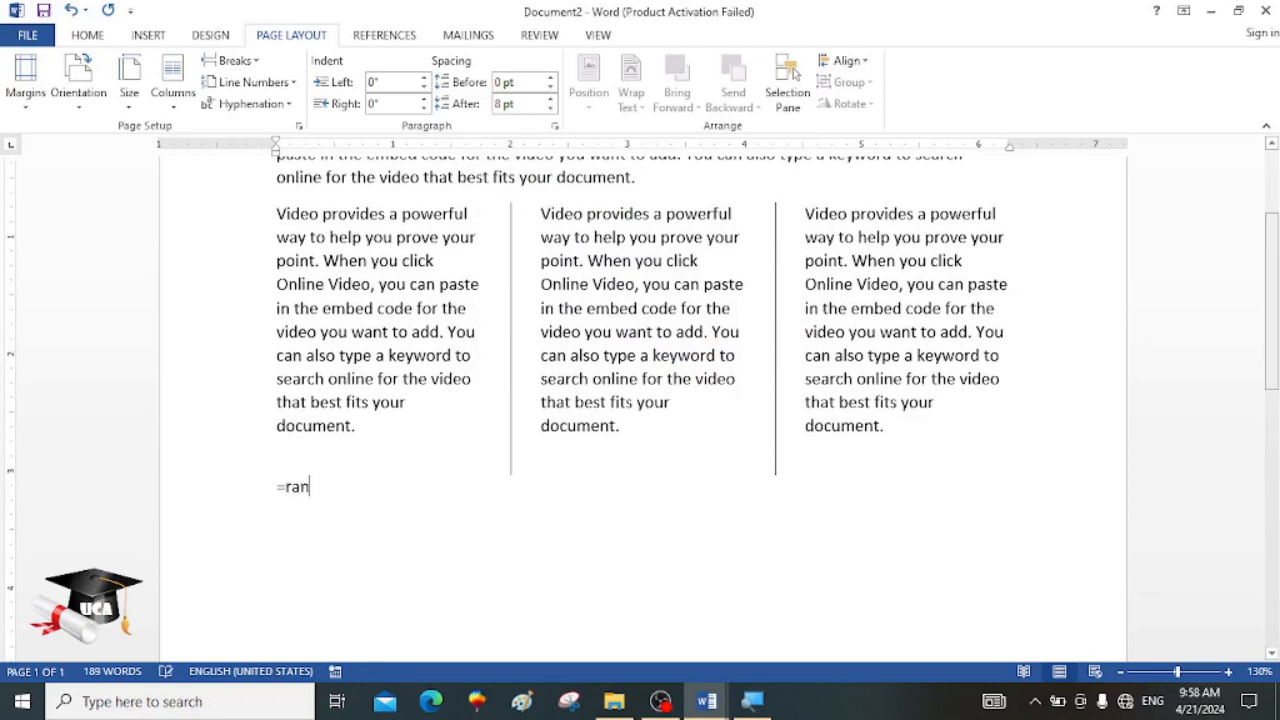
{"action": "type", "text": "1)"}
{"action": "key", "text": "Return"}
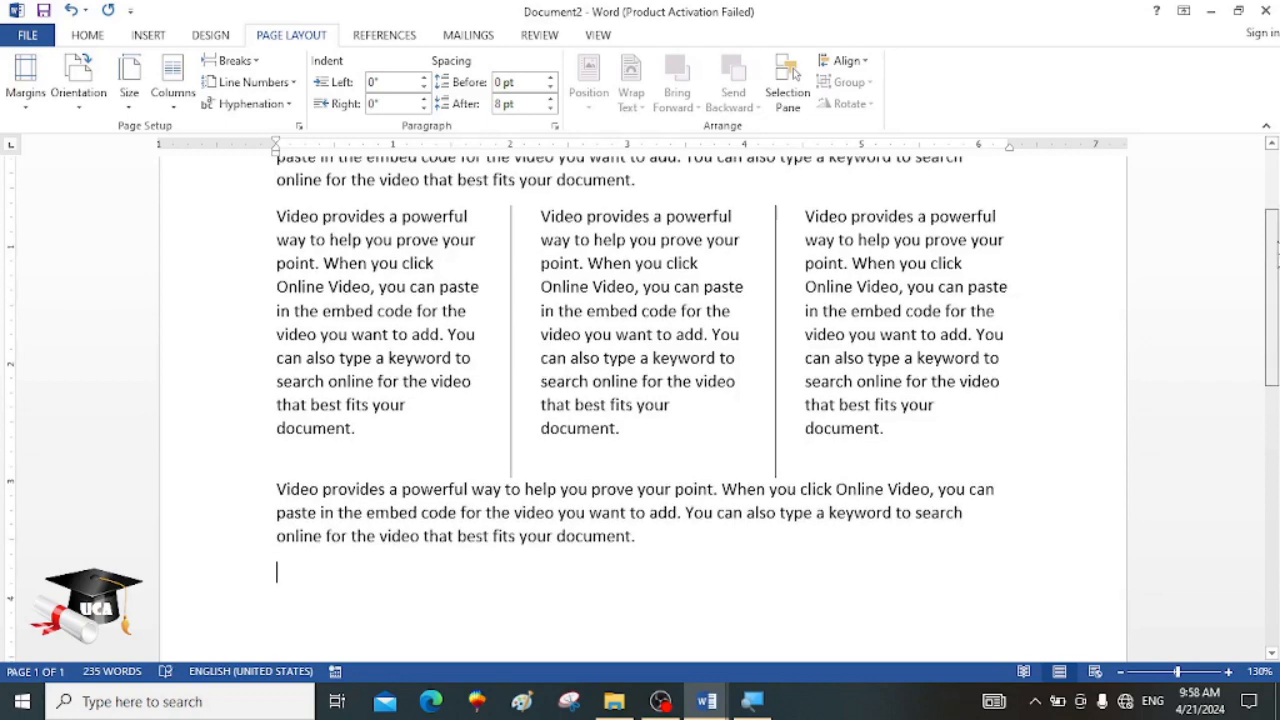
{"action": "scroll", "coordinate": [1277, 280], "scroll_direction": "up", "scroll_amount": 2}
{"action": "left_click_drag", "start_coordinate": [1277, 218], "coordinate": [1277, 246]}
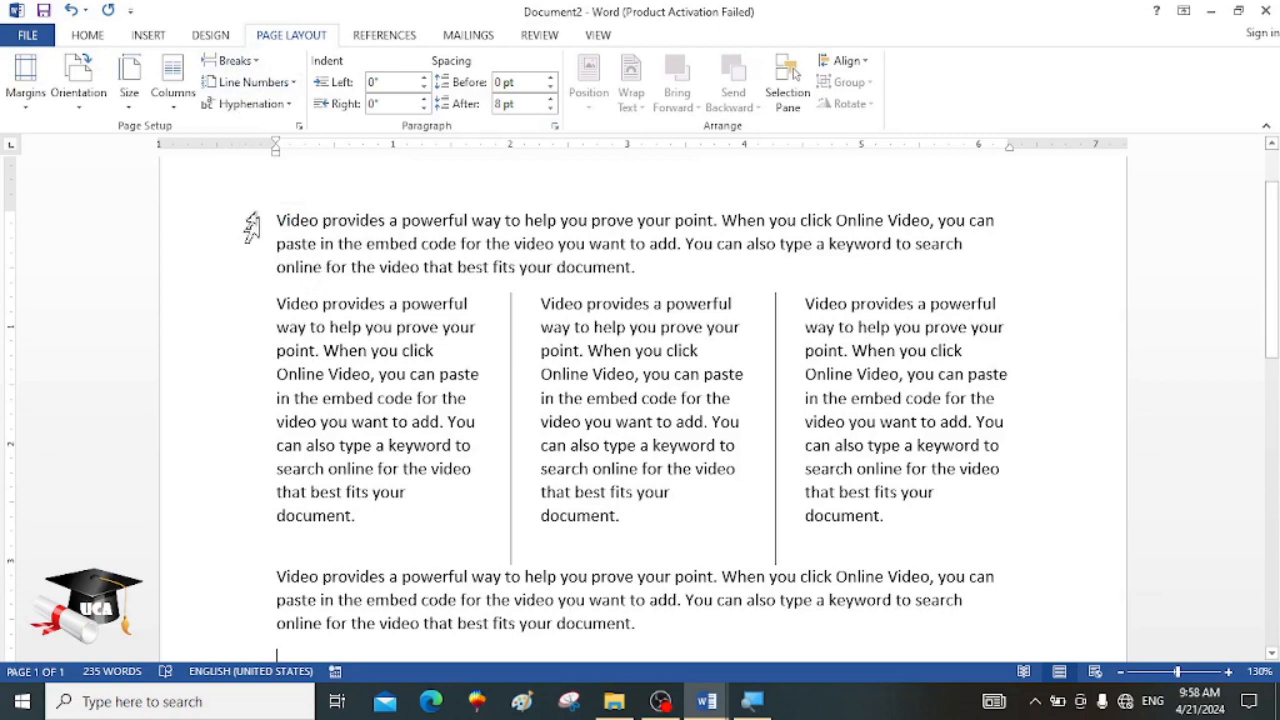
Step: Turn on automatic hyphenation for the document
{"action": "left_click", "coordinate": [251, 105]}
{"action": "left_click", "coordinate": [254, 150]}
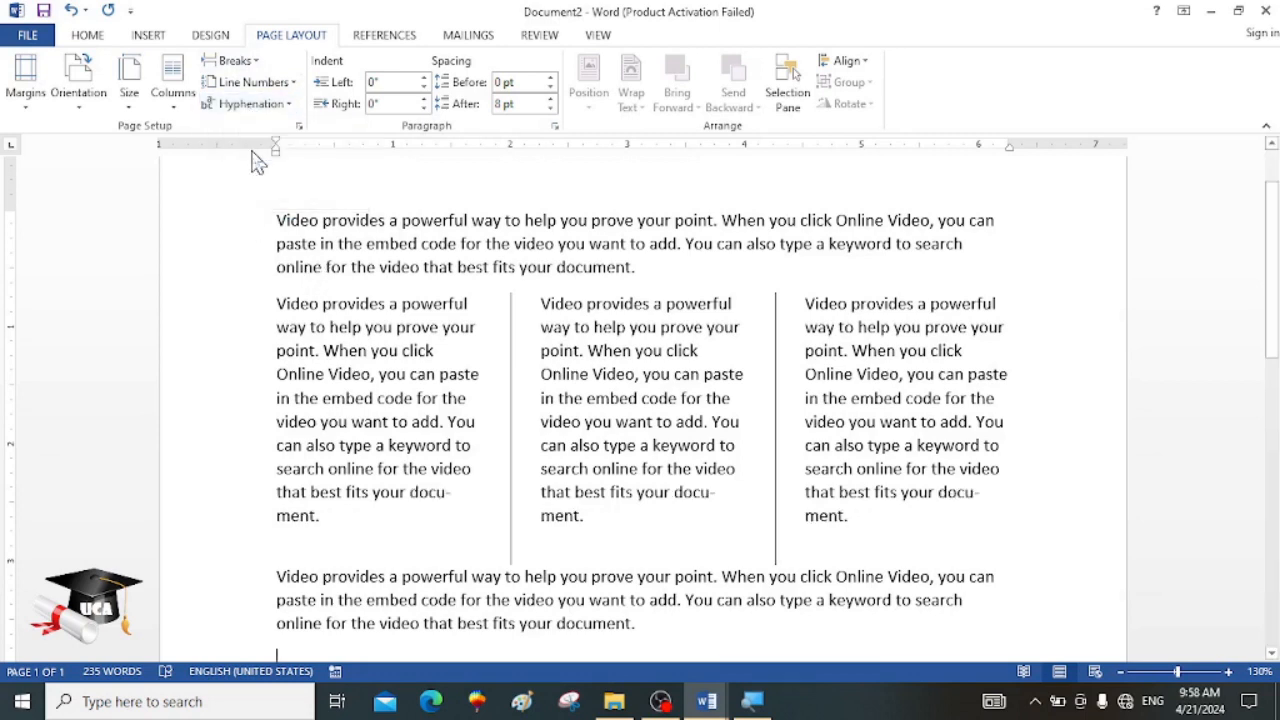
Step: Enlarge the page to 180% and examine the hyphenated word break at the end of the first column's text
{"action": "left_click", "coordinate": [462, 495]}
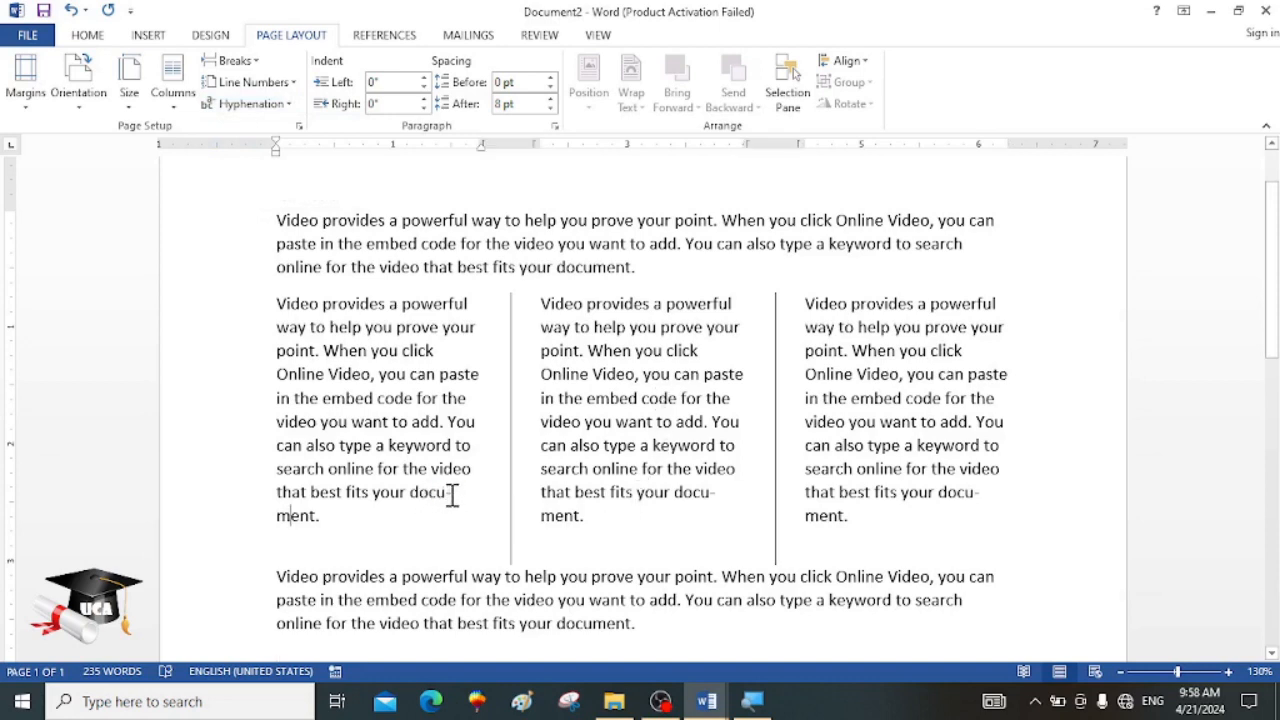
{"action": "left_click", "coordinate": [1228, 672]}
{"action": "left_click", "coordinate": [1228, 672]}
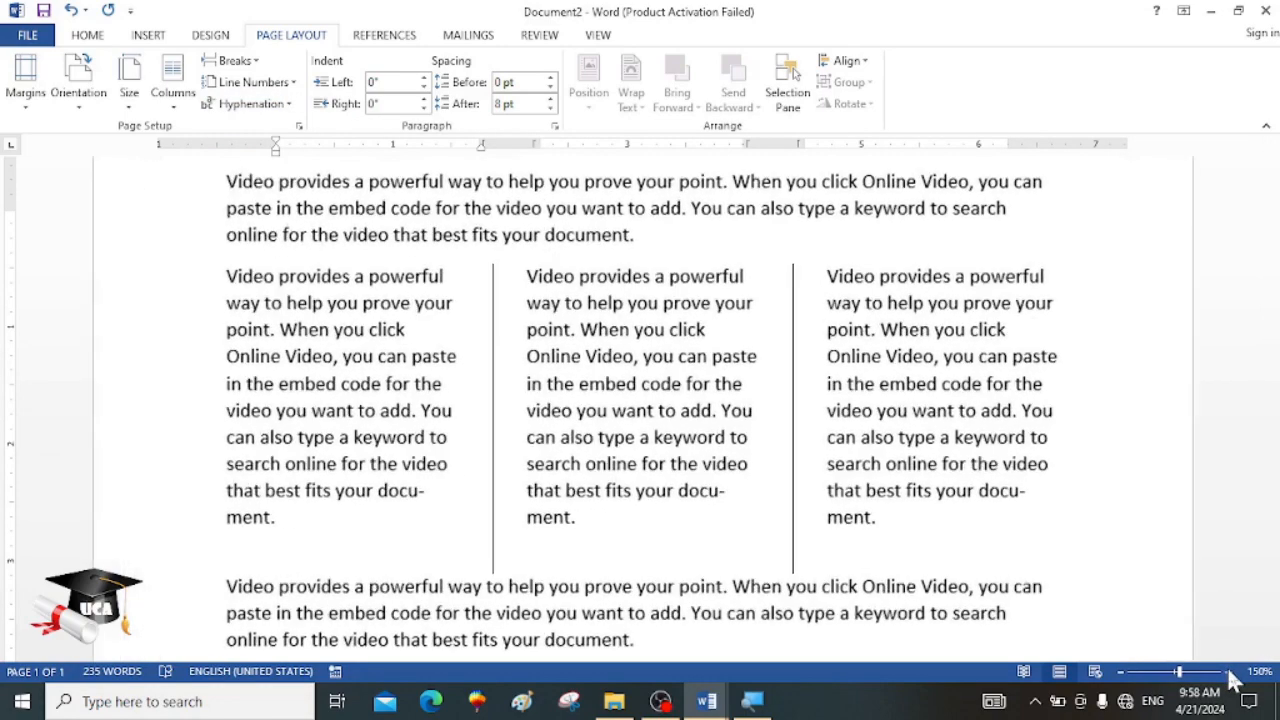
{"action": "left_click", "coordinate": [1229, 672]}
{"action": "left_click", "coordinate": [1229, 672]}
{"action": "left_click", "coordinate": [1229, 672]}
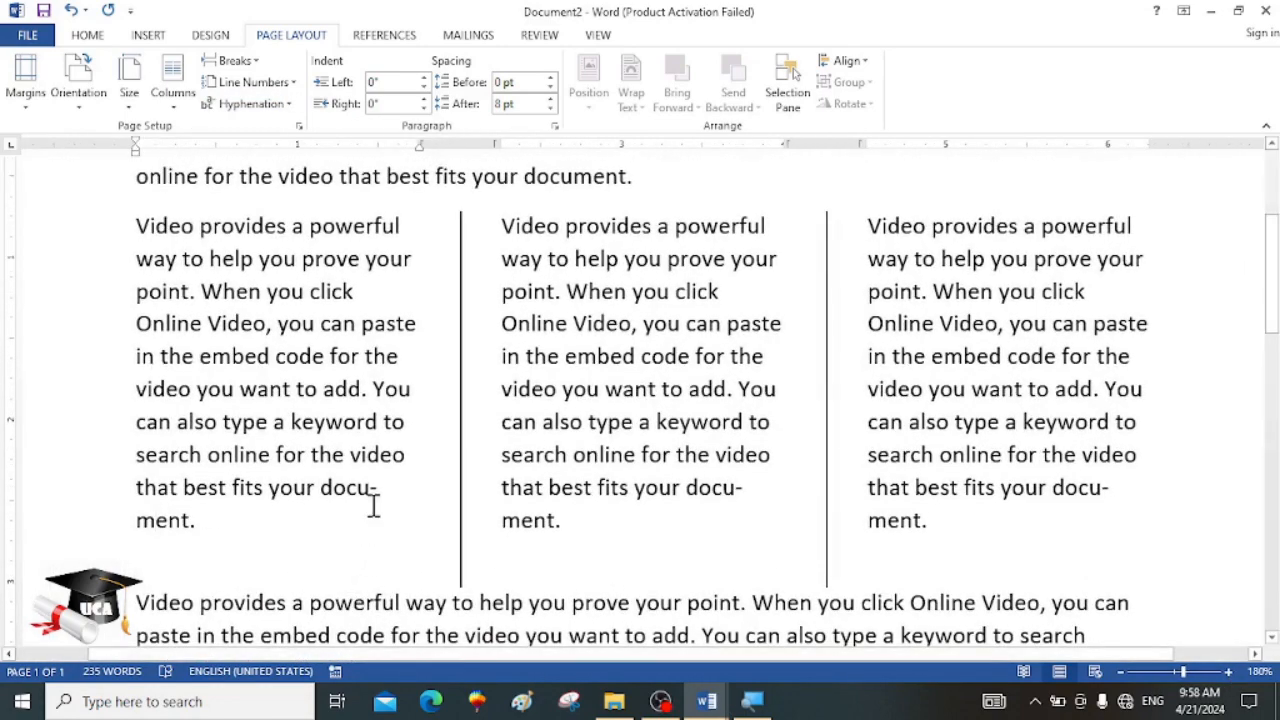
{"action": "left_click_drag", "start_coordinate": [385, 491], "coordinate": [368, 491]}
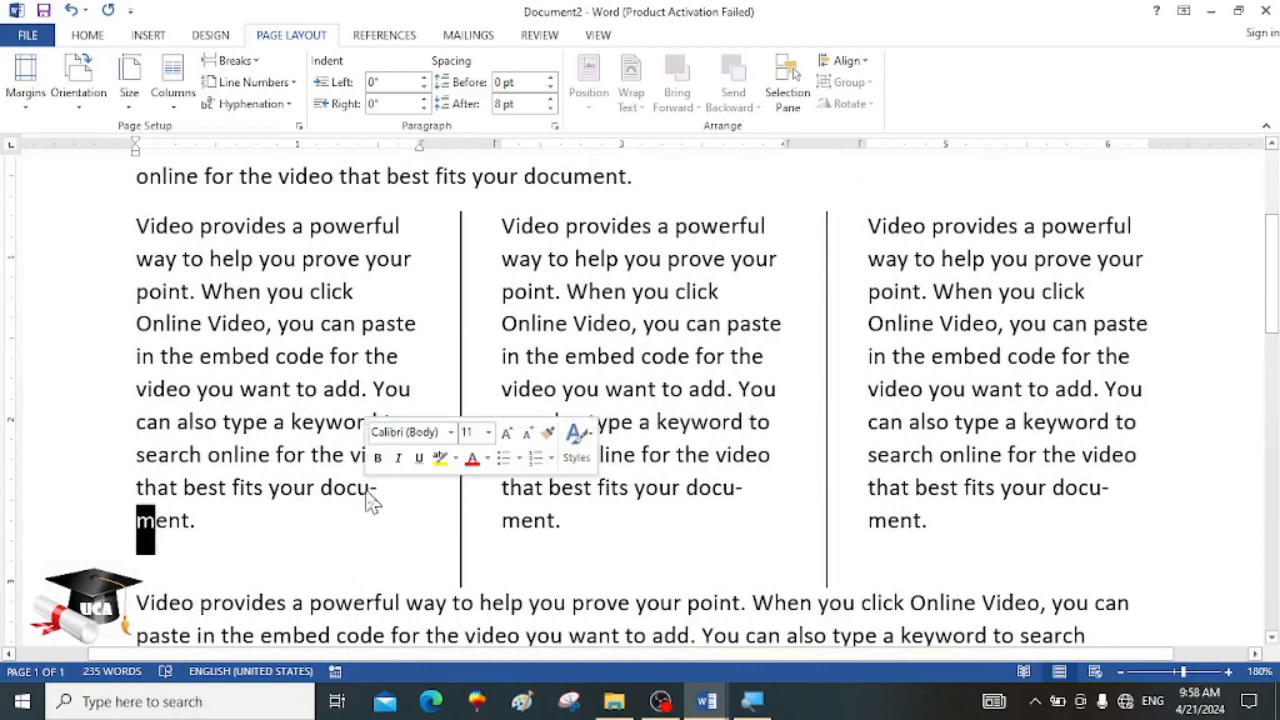
{"action": "left_click", "coordinate": [404, 545]}
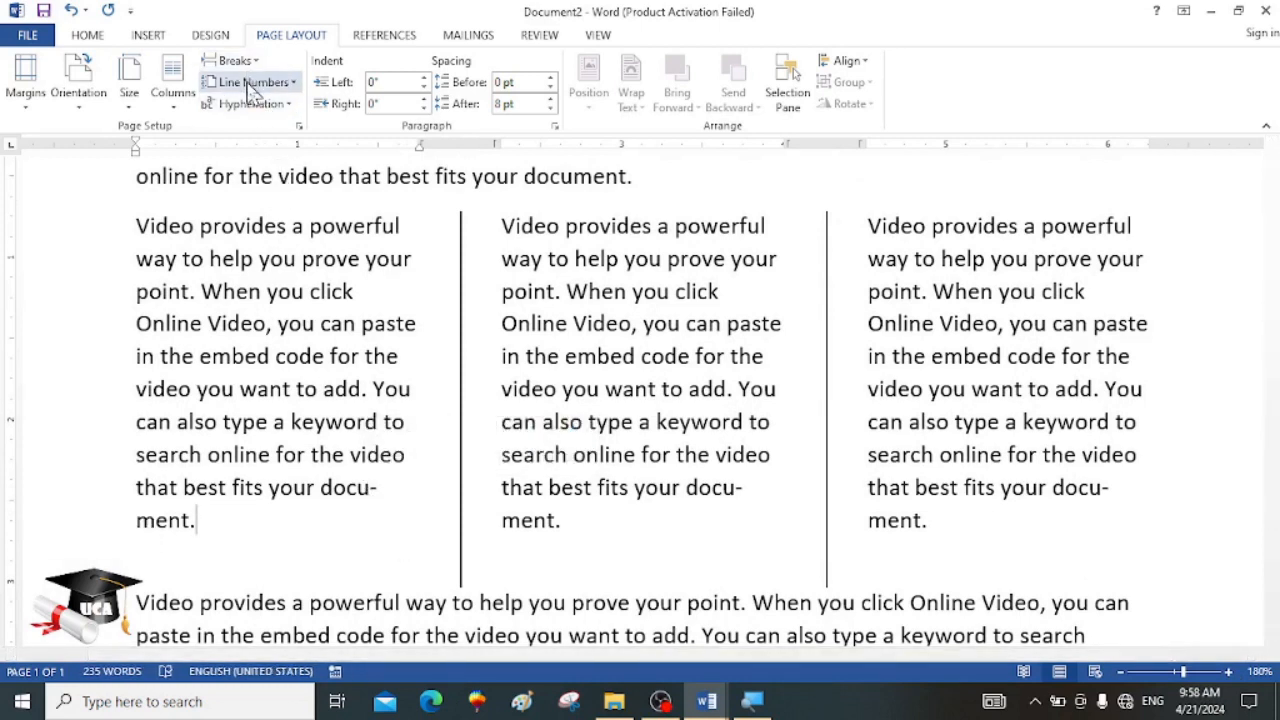
Step: Set the document's hyphenation to None
{"action": "left_click", "coordinate": [249, 104]}
{"action": "left_click", "coordinate": [243, 129]}
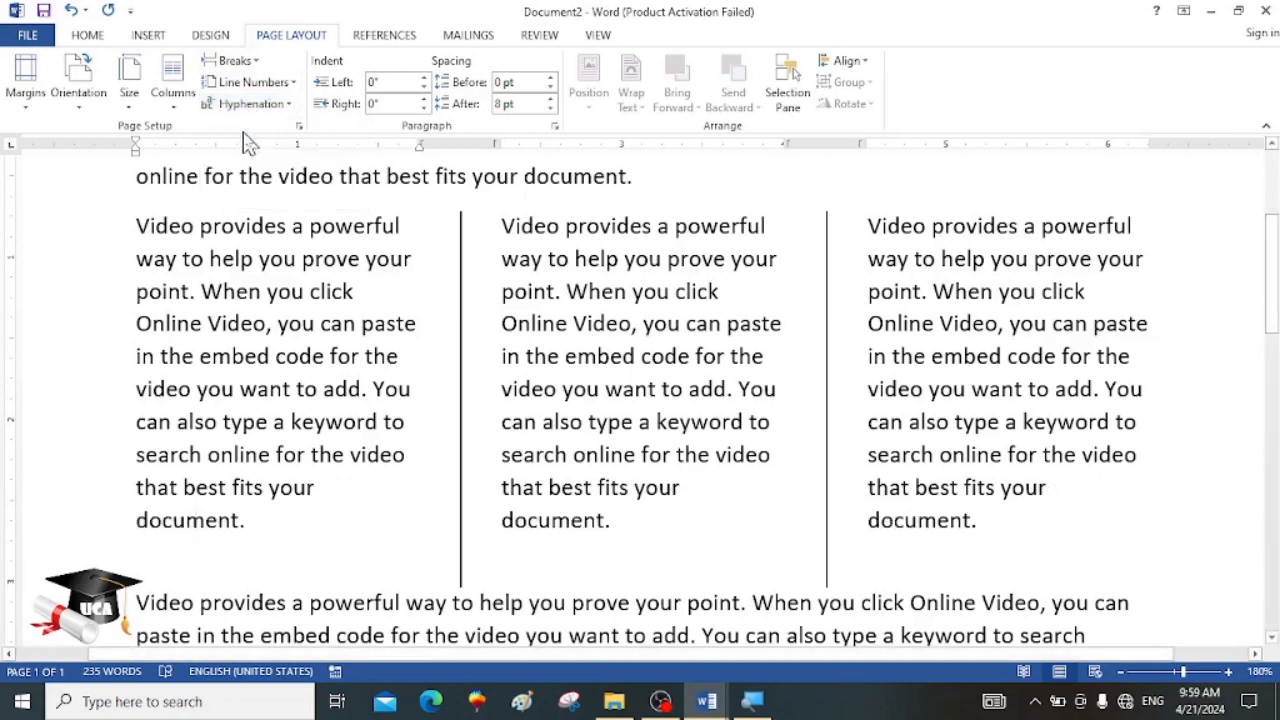